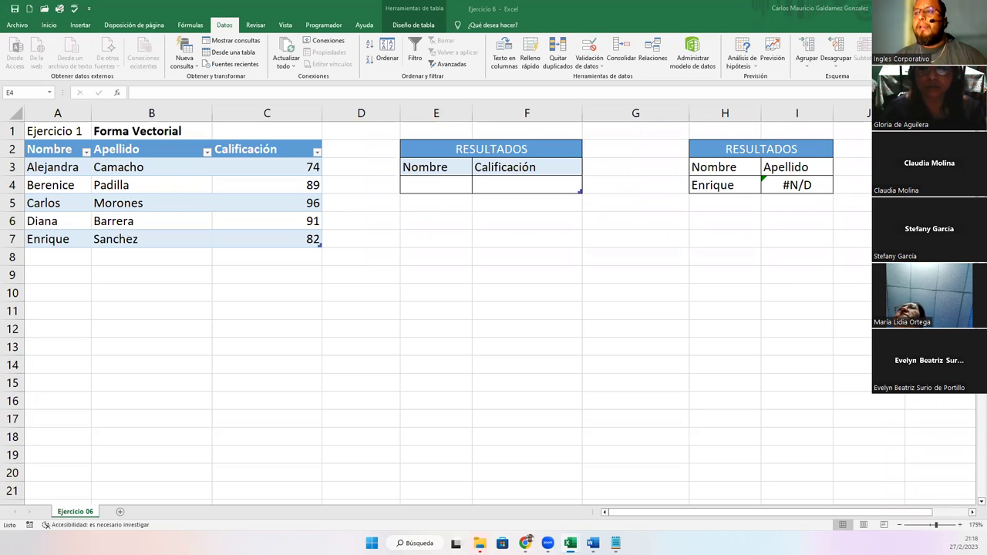
left_click(66, 133)
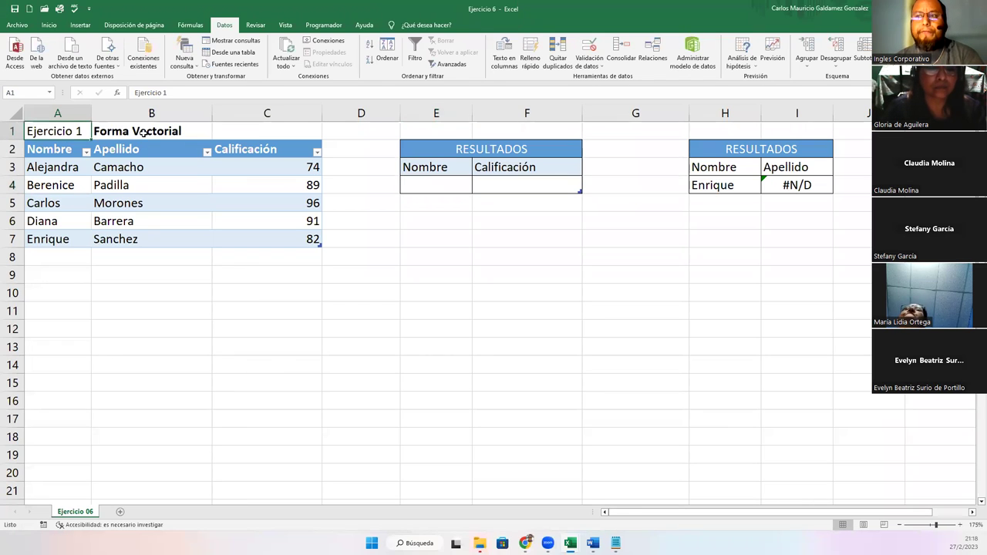
left_click(142, 133)
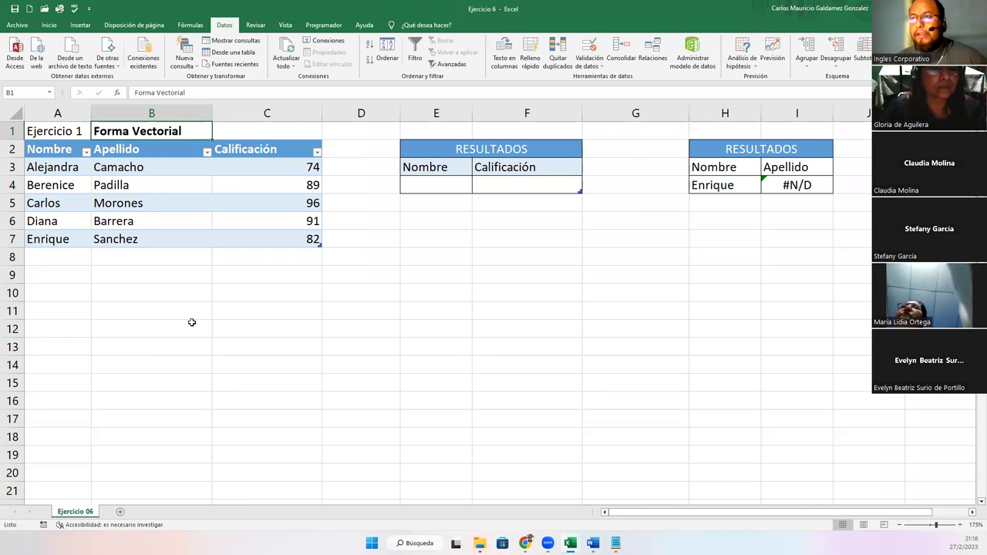
left_click_drag(54, 153, 263, 239)
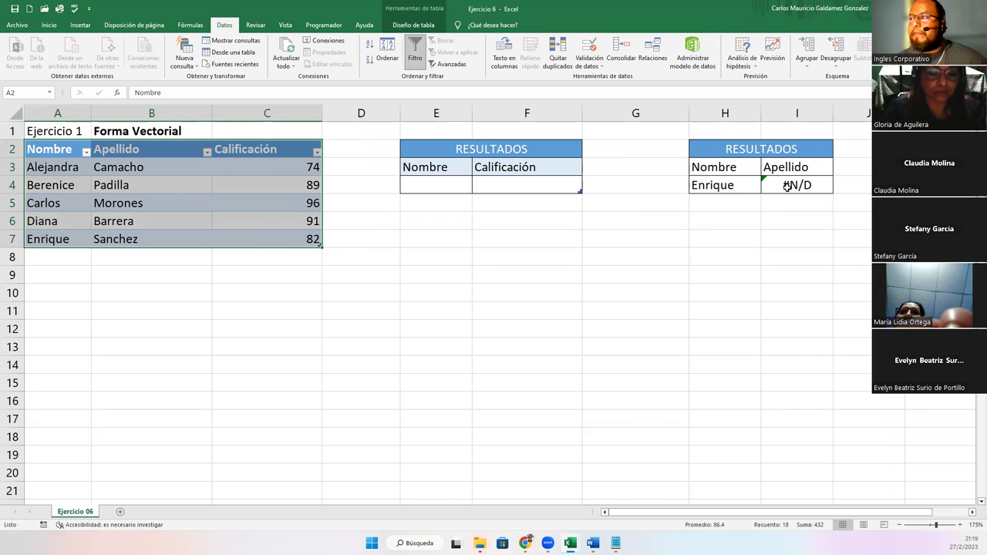
- Clear the contents of H4:I4 under Nombre and Apellido in the second RESULTADOS table
left_click_drag(741, 185, 777, 184)
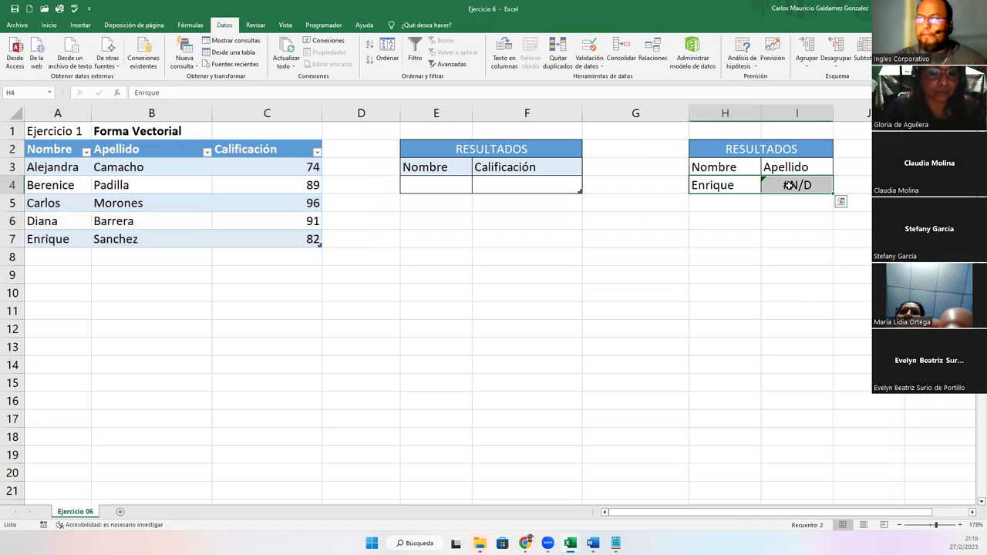
key("Delete")
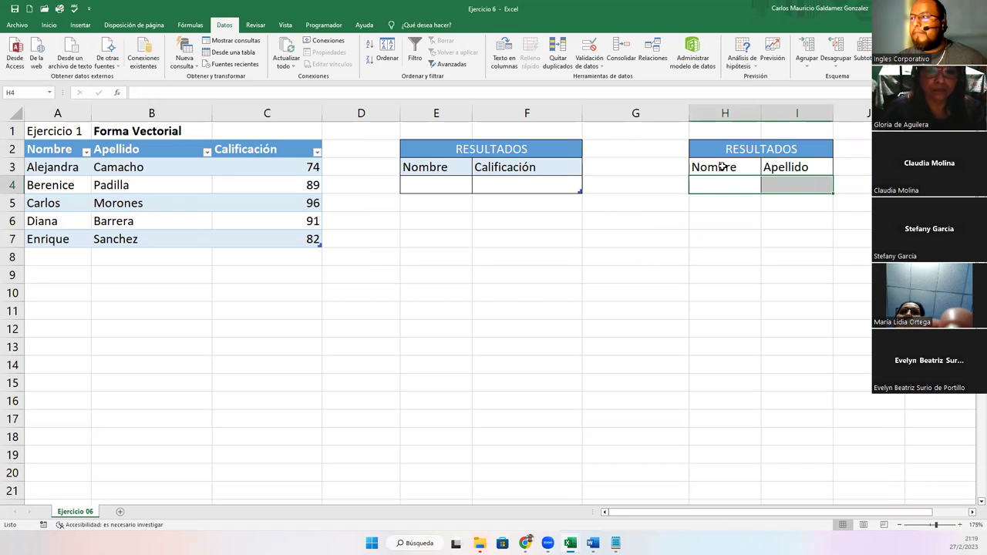
left_click_drag(720, 167, 779, 170)
left_click(746, 189)
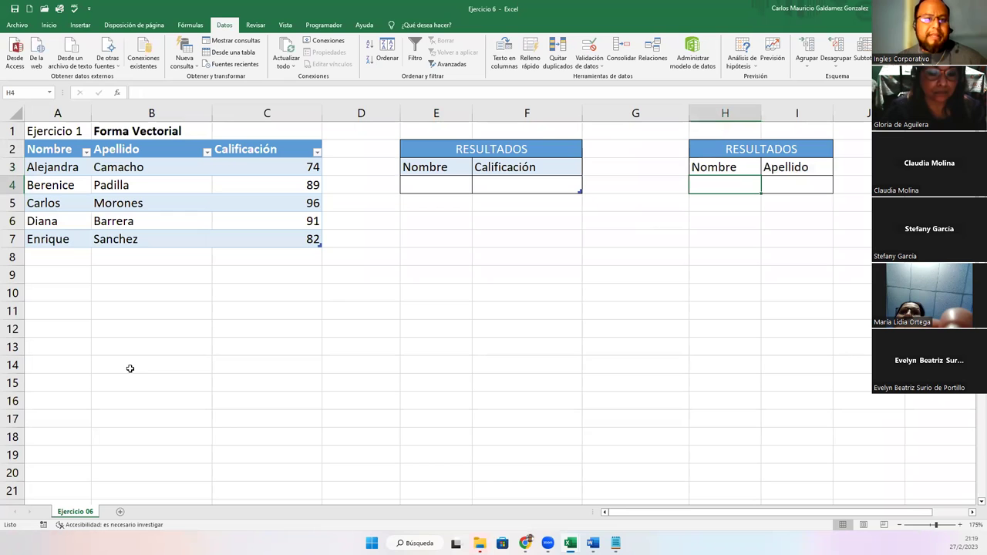
- Center the Calificación values in C3:C7 horizontally
left_click(149, 310)
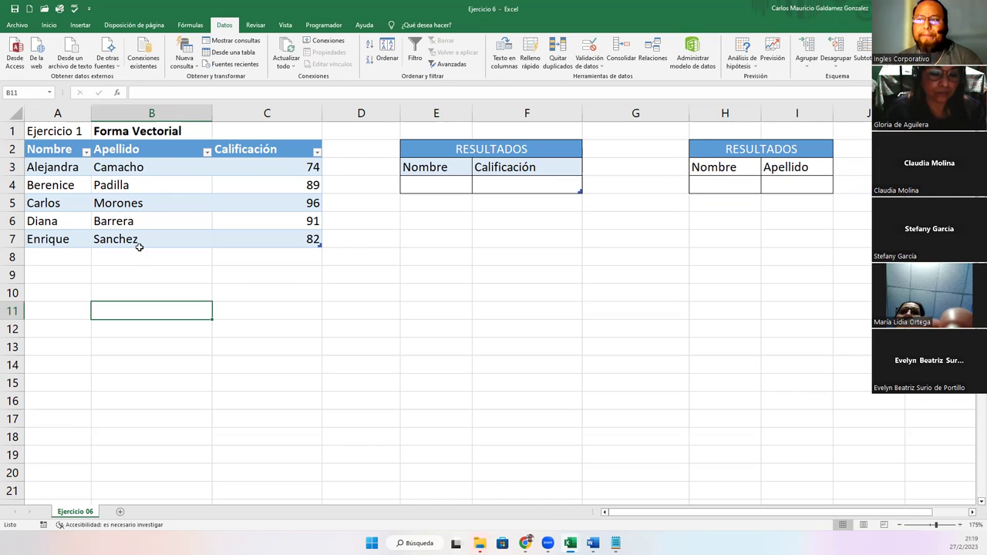
left_click_drag(265, 165, 267, 239)
left_click(52, 27)
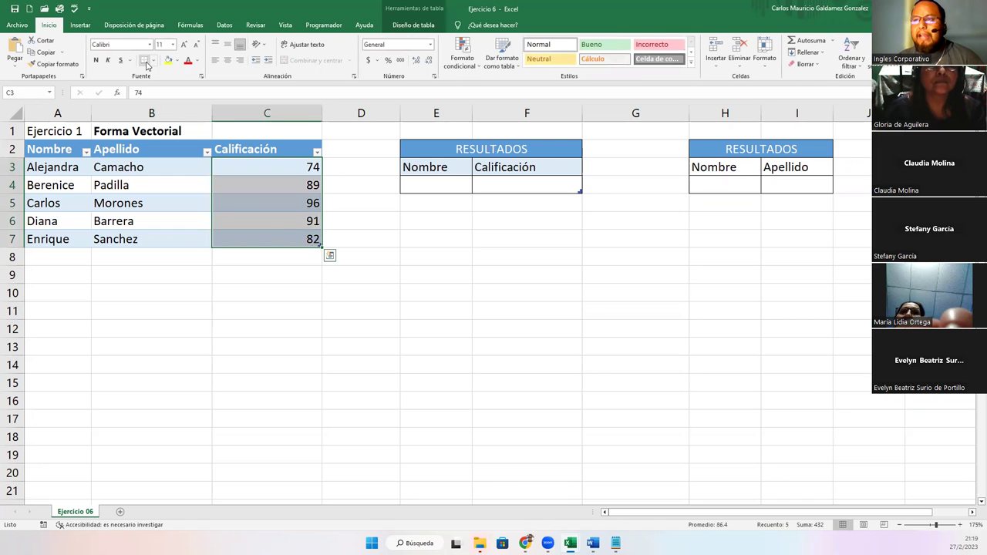
left_click(227, 61)
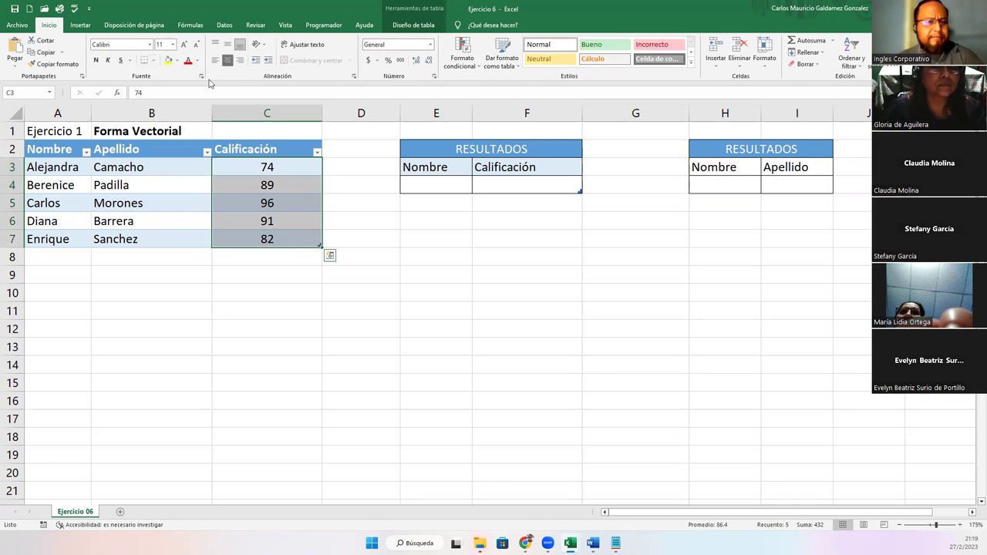
left_click(175, 189)
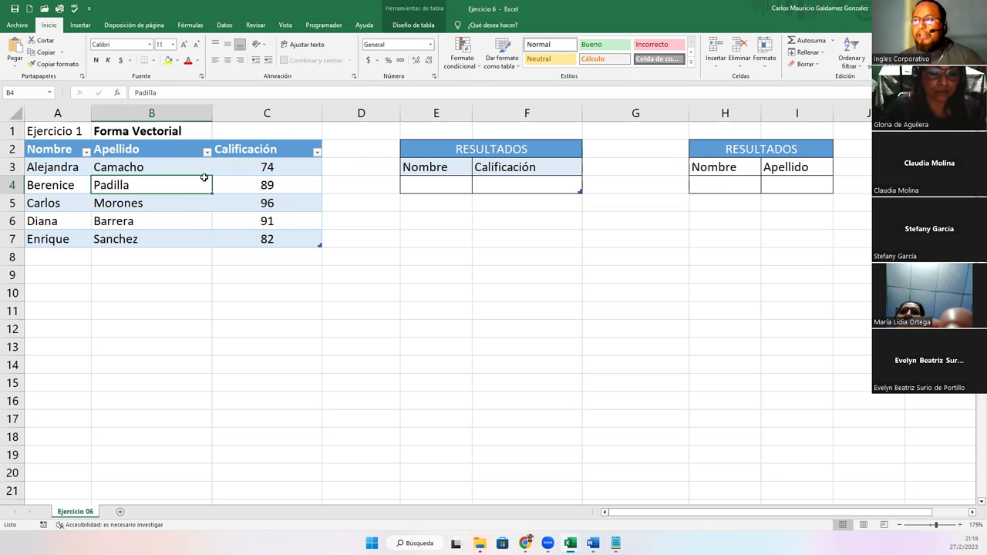
- Examine the empty Nombre and Calificación cells E4 and F4 against the source columns A3:A7 and C3:C7
left_click_drag(433, 146, 446, 180)
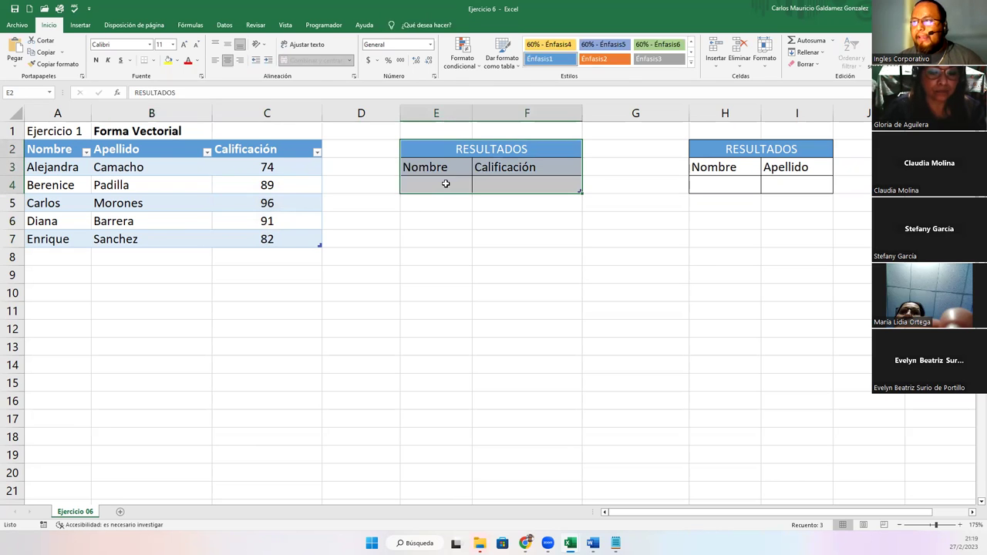
left_click(445, 183)
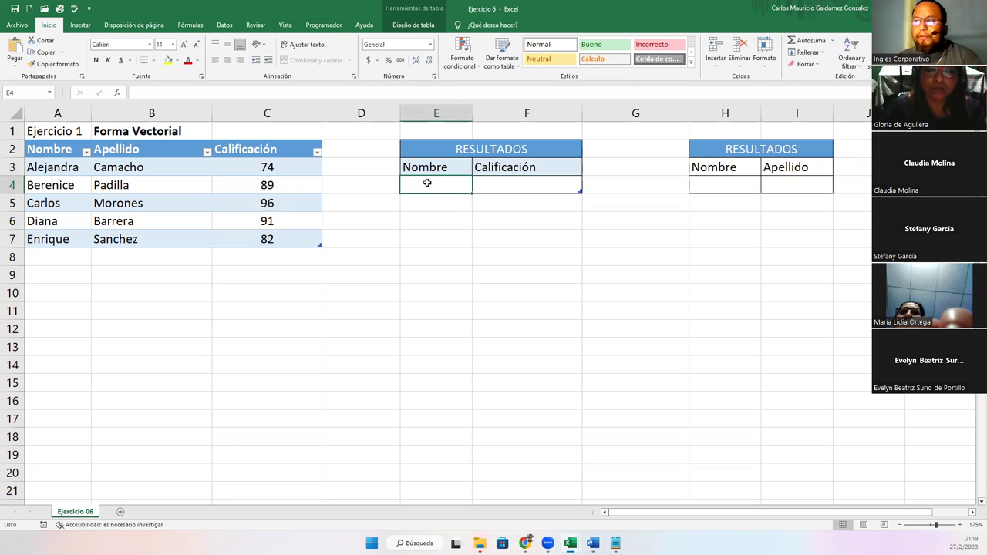
left_click(499, 186)
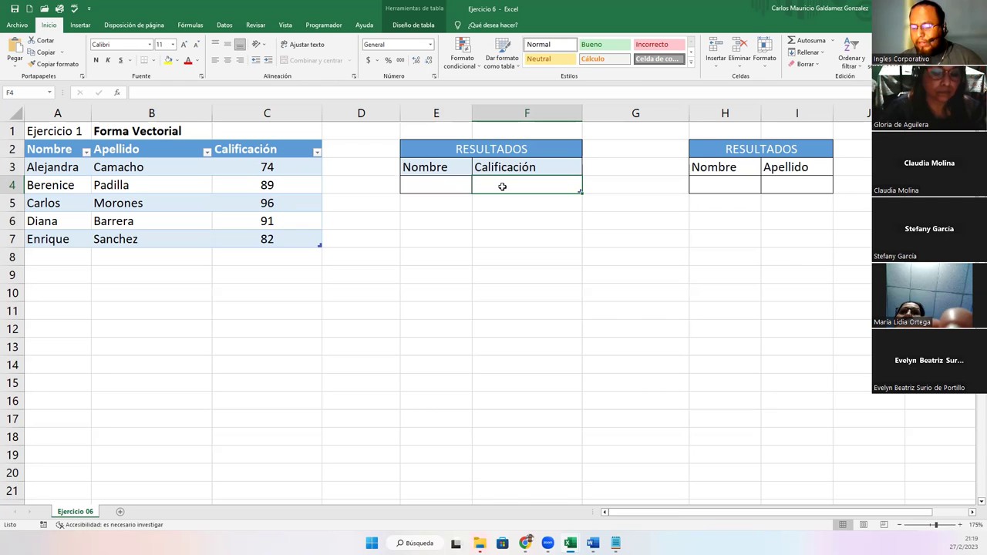
left_click(425, 187)
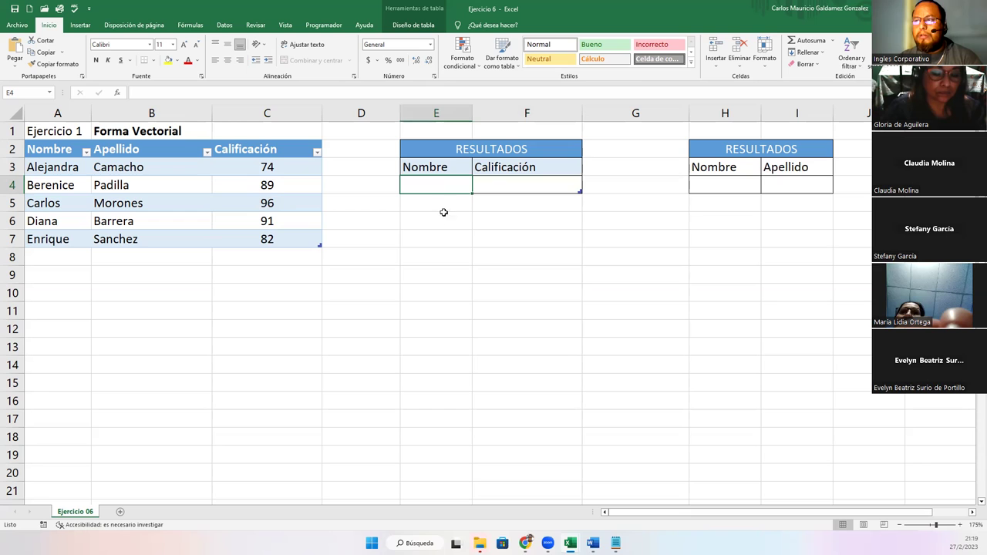
left_click_drag(72, 167, 73, 241)
left_click(490, 184)
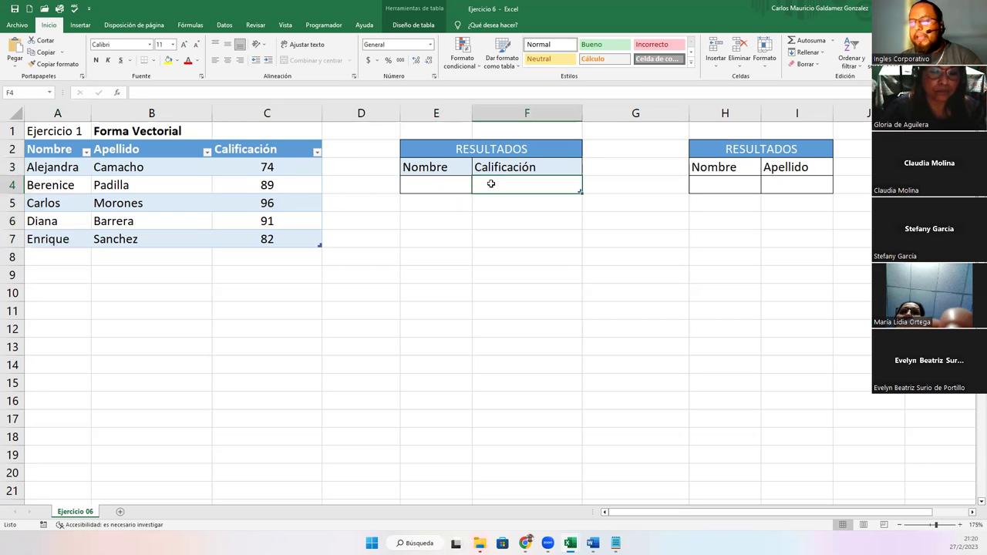
left_click_drag(261, 170, 272, 243)
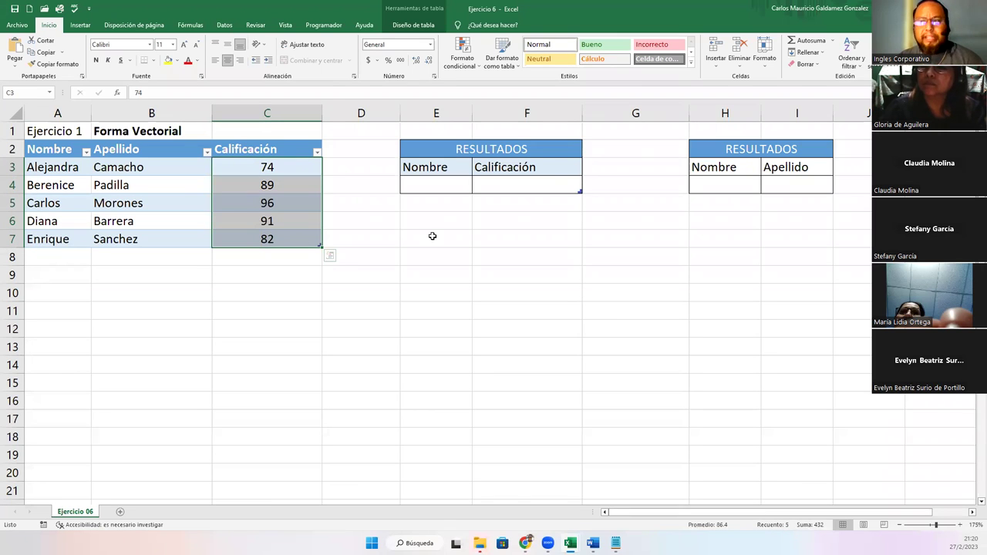
left_click(505, 186)
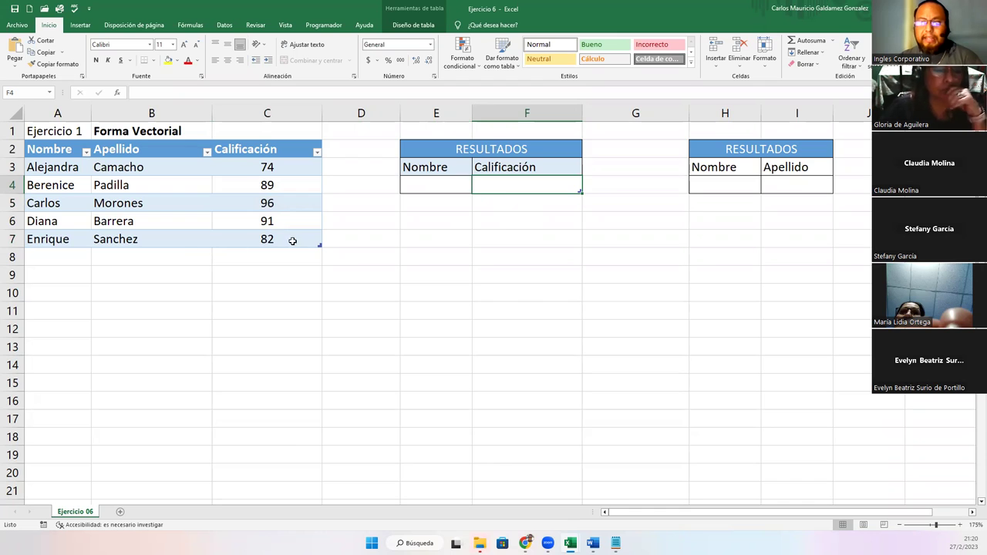
left_click(268, 239)
left_click_drag(36, 132, 521, 266)
left_click(521, 266)
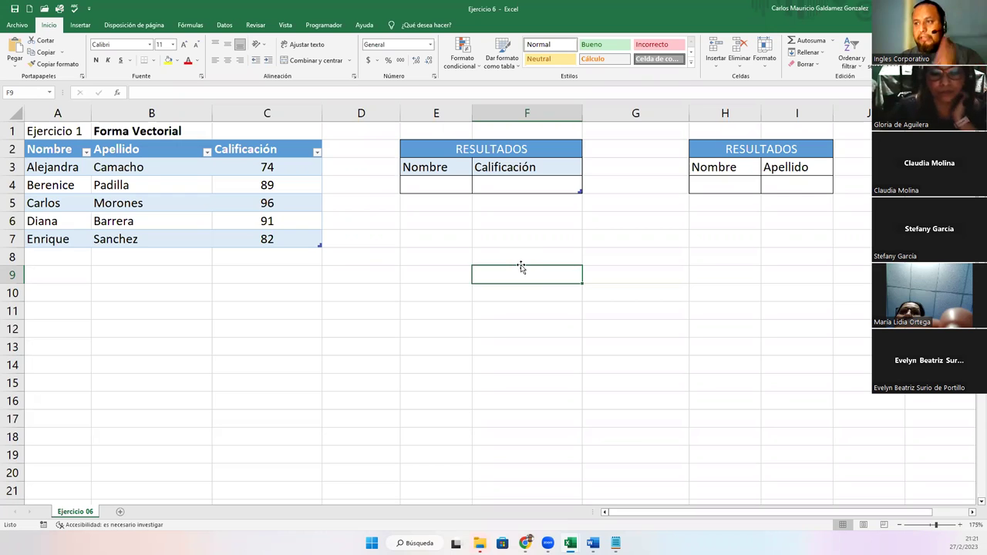
left_click_drag(43, 130, 562, 306)
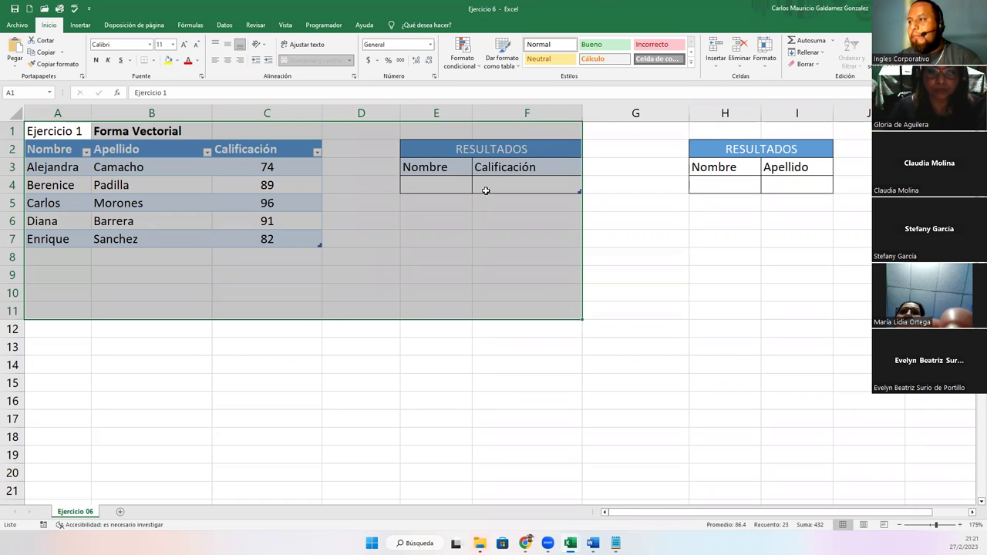
left_click(483, 190)
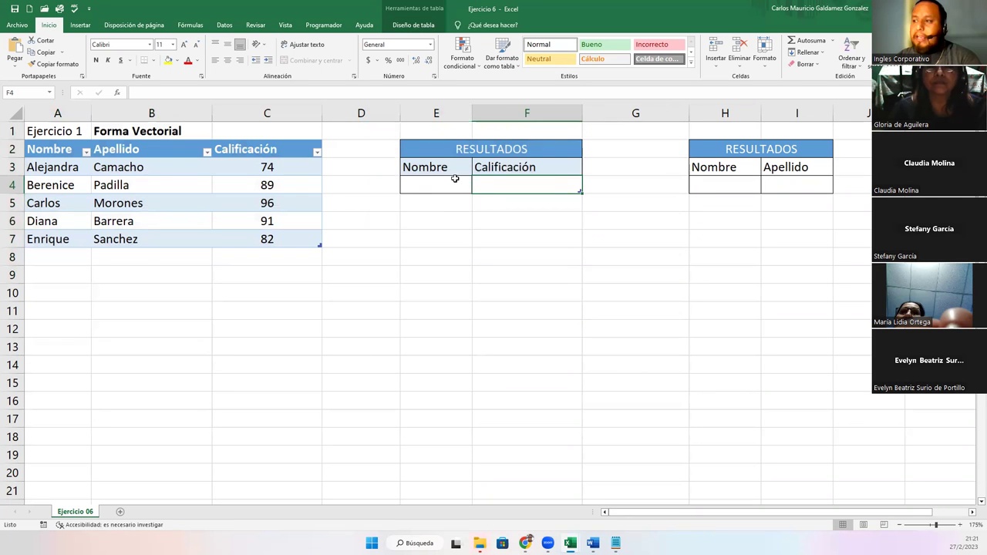
left_click(434, 187)
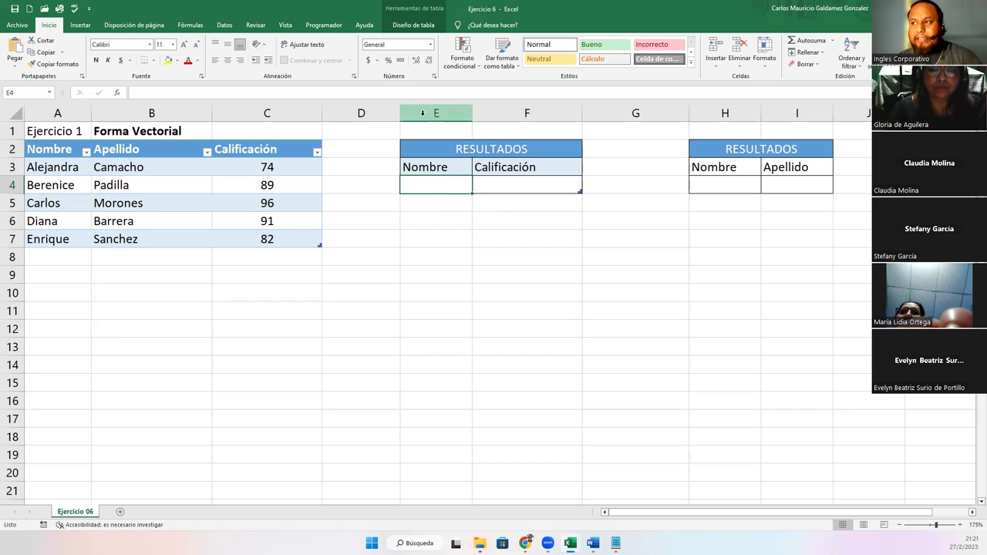
left_click(25, 93)
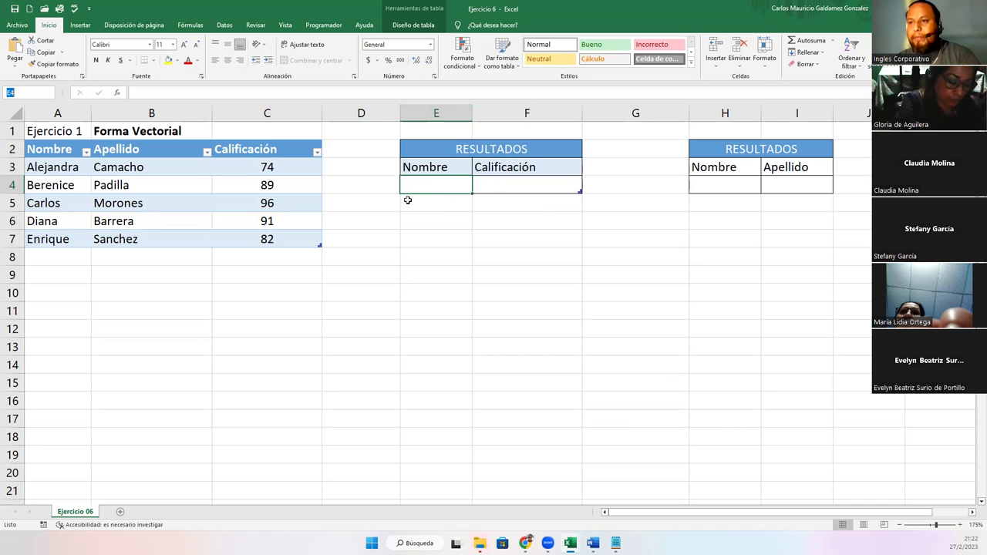
left_click(491, 188)
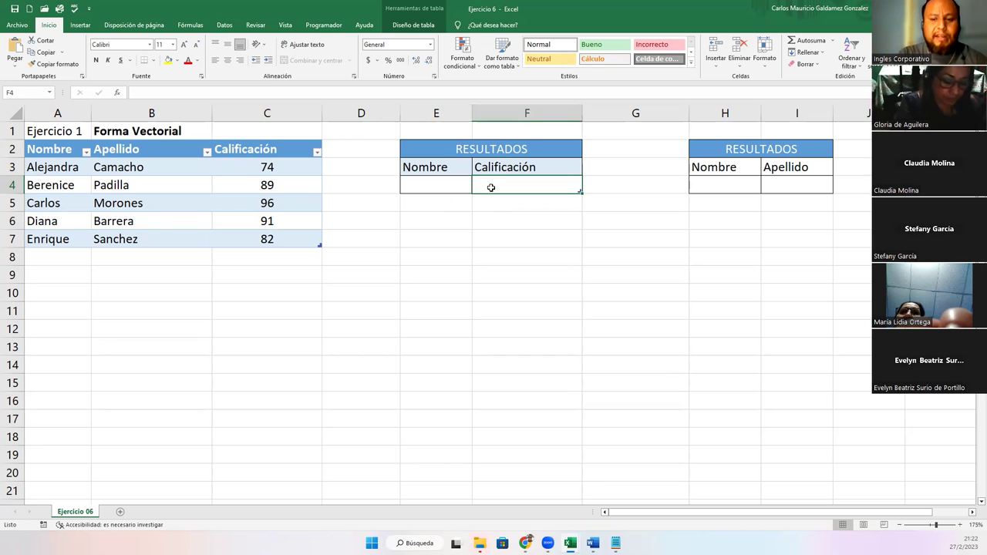
type("=")
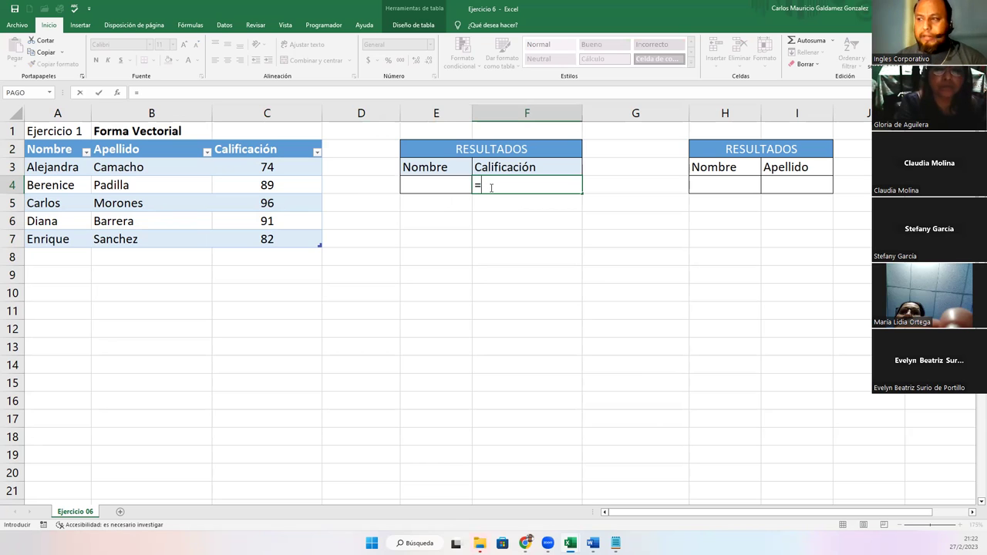
type("bua")
key("BackSpace")
type("sca")
key("Tab")
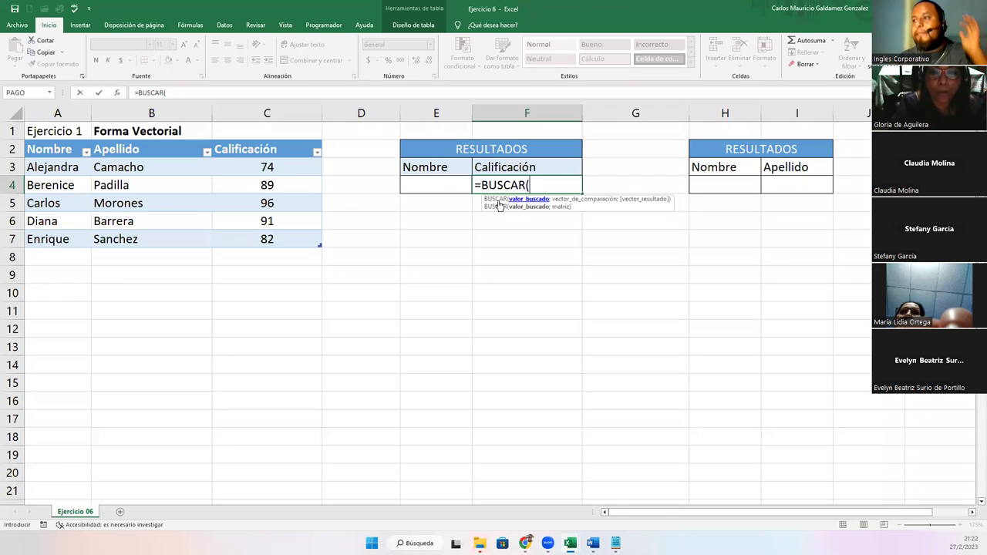
left_click(431, 188)
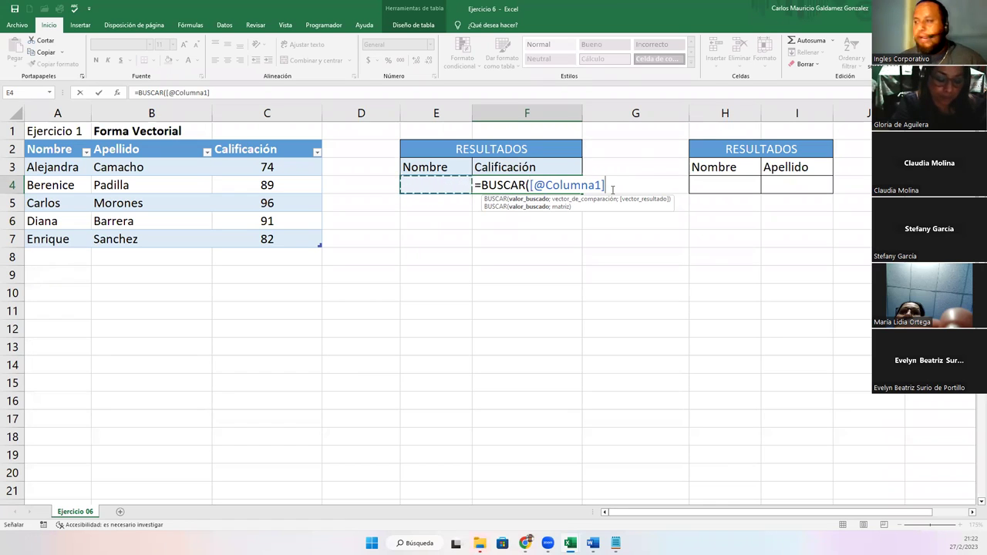
type(";")
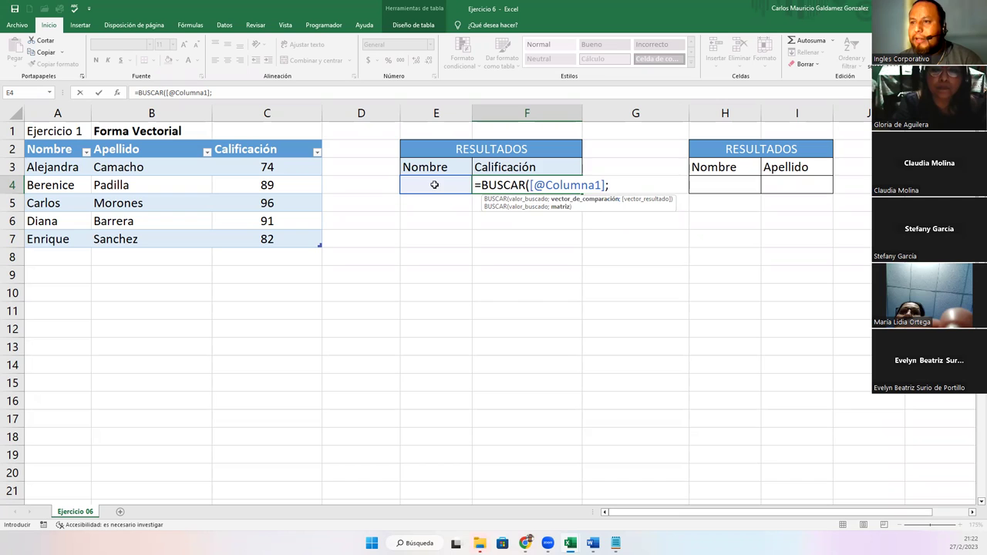
left_click_drag(58, 165, 59, 239)
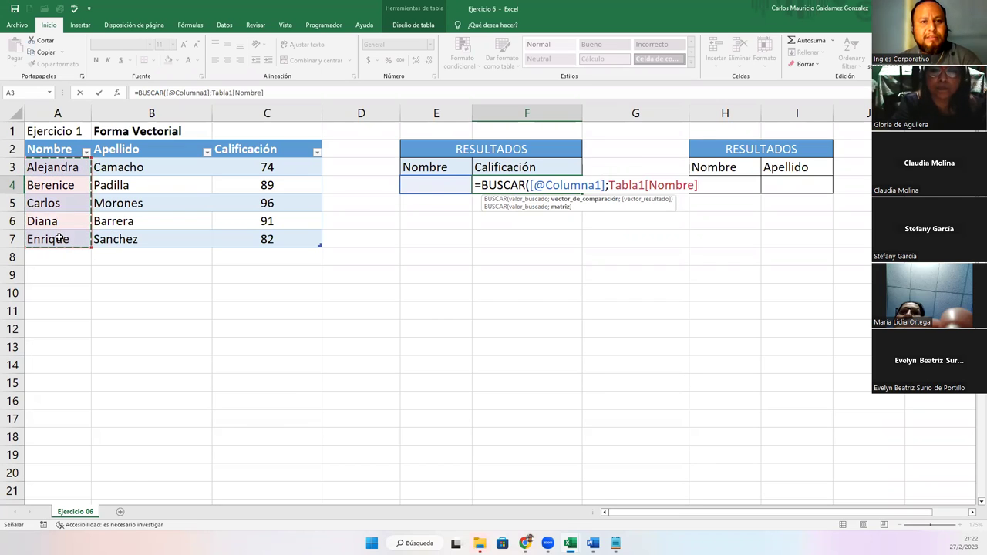
type(";")
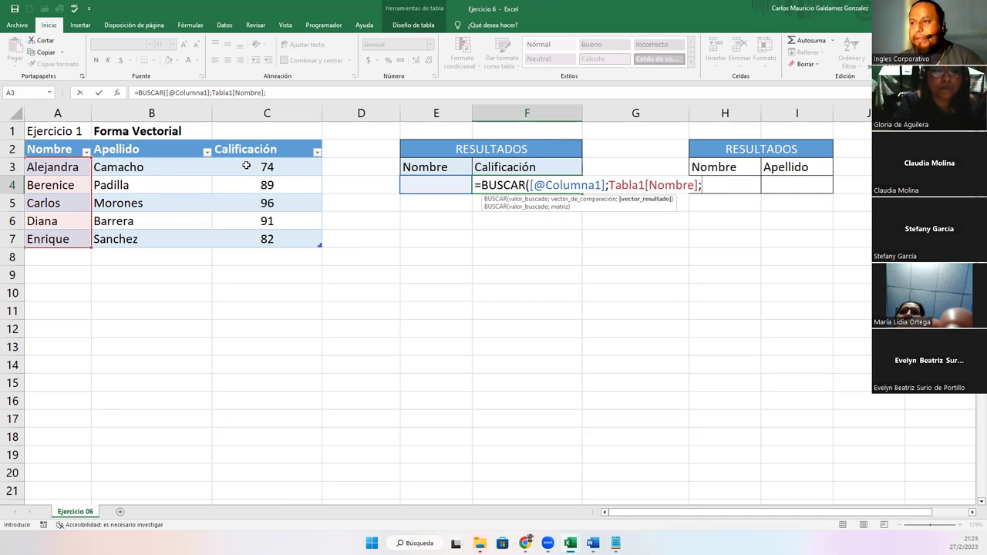
left_click_drag(246, 166, 248, 241)
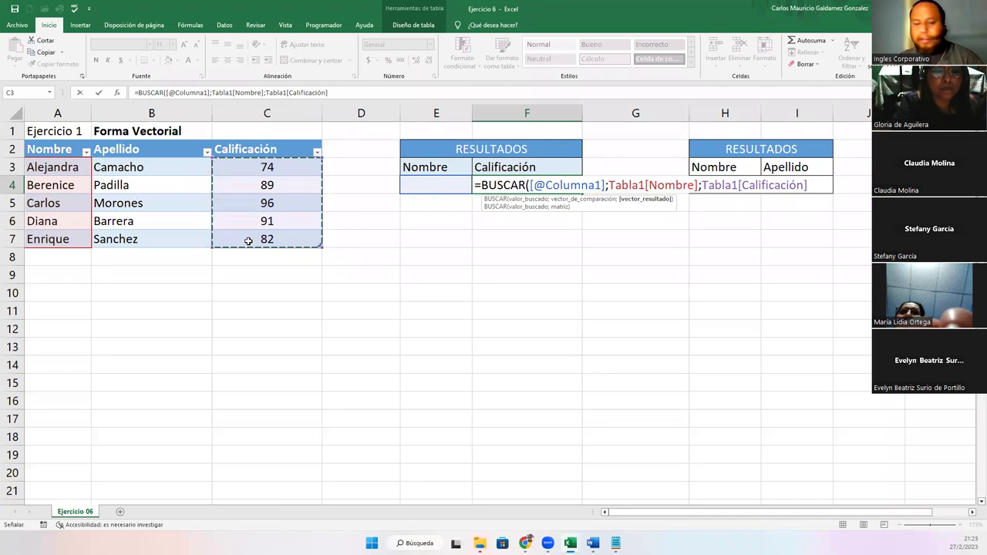
type(")")
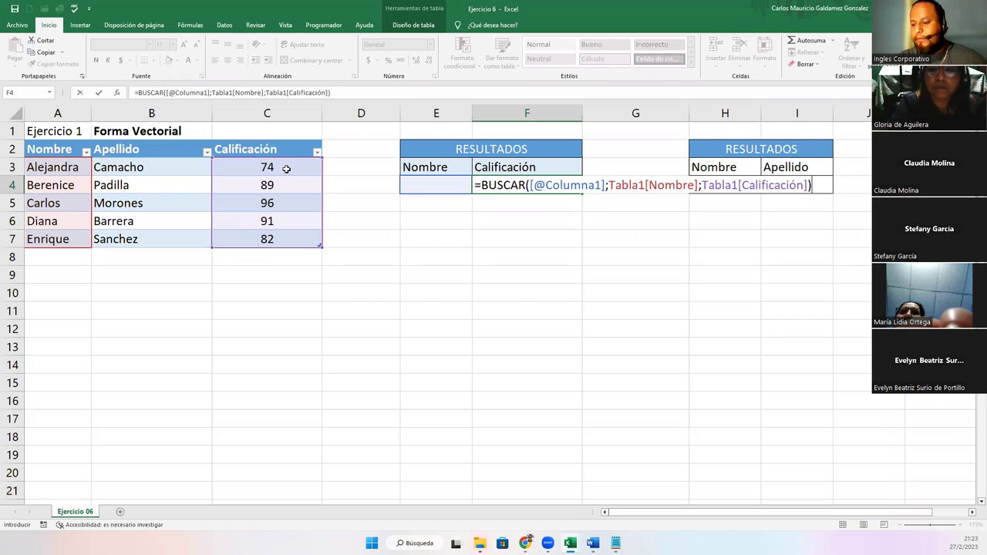
key("Return")
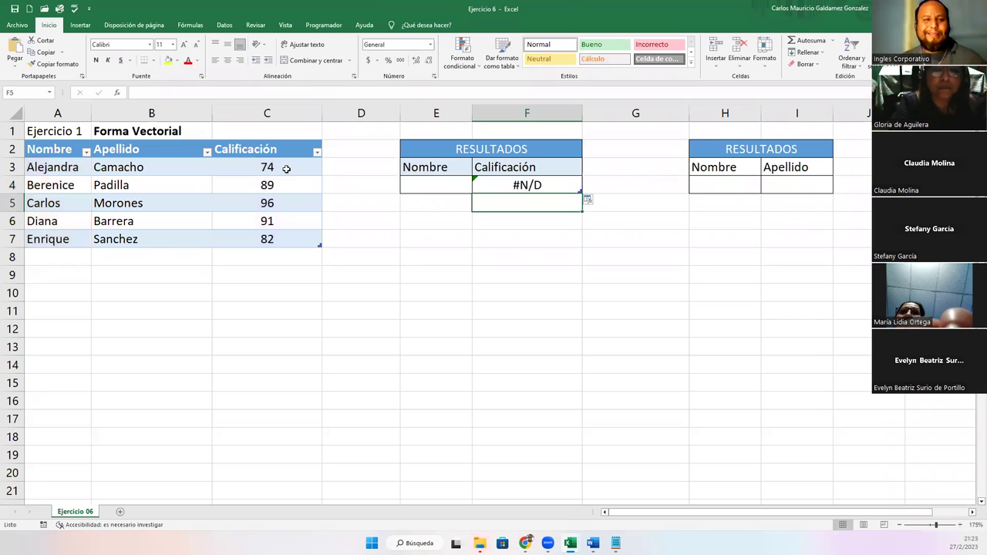
- Open the help article about the error in cell F4
left_click(528, 185)
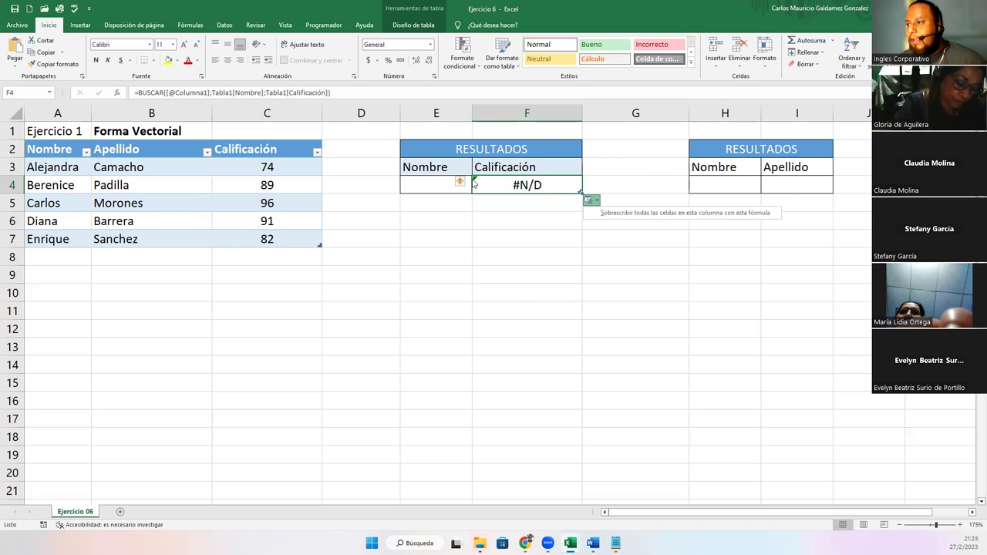
left_click(460, 184)
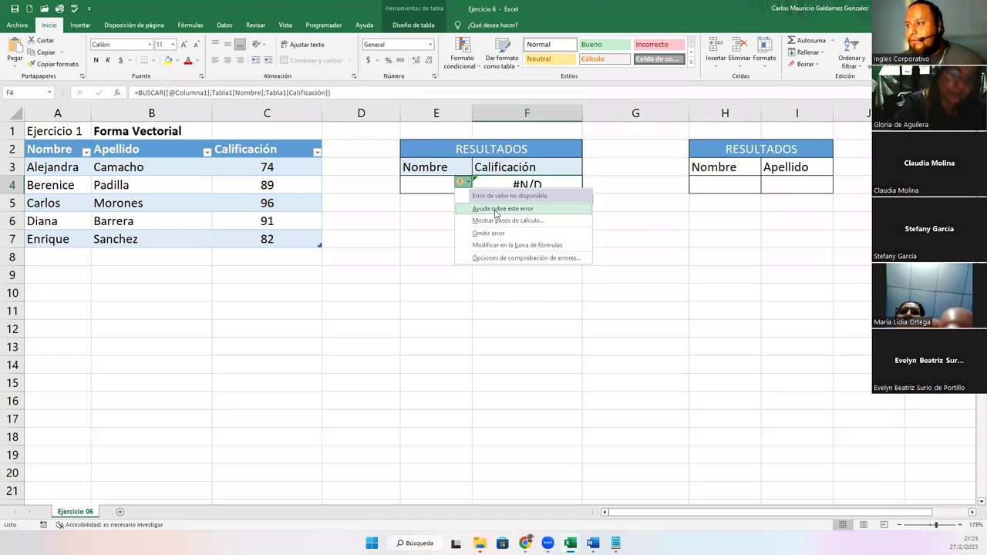
left_click(505, 209)
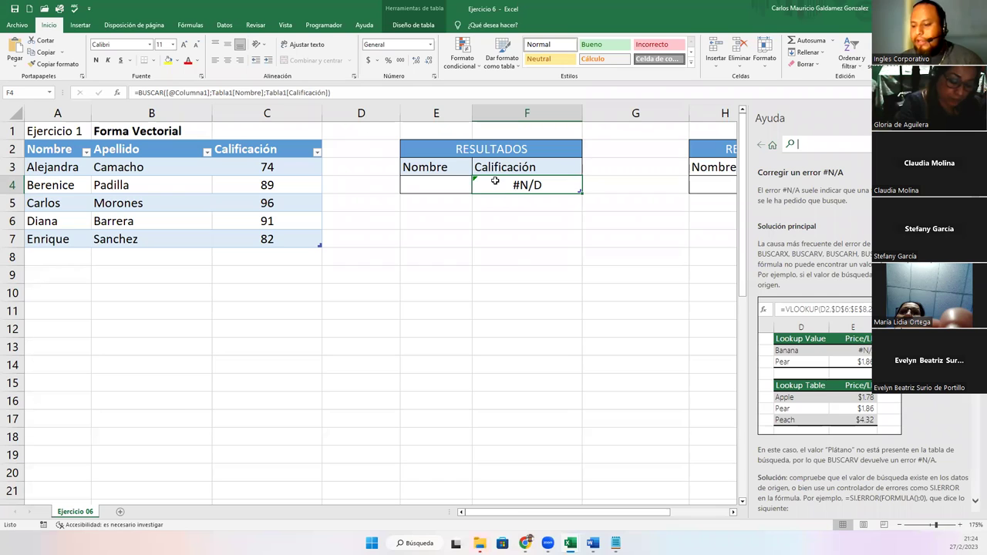
- Enter the first name of the student in row 3 in capital letters in E4 to test the lookup
left_click(438, 187)
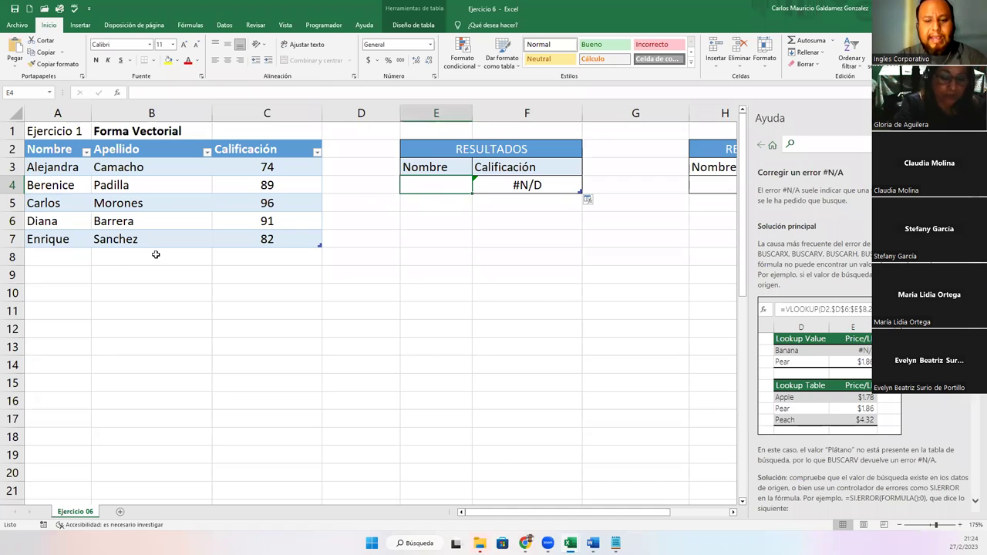
type("Ale")
key("BackSpace")
key("BackSpace")
type("LEJANDRA")
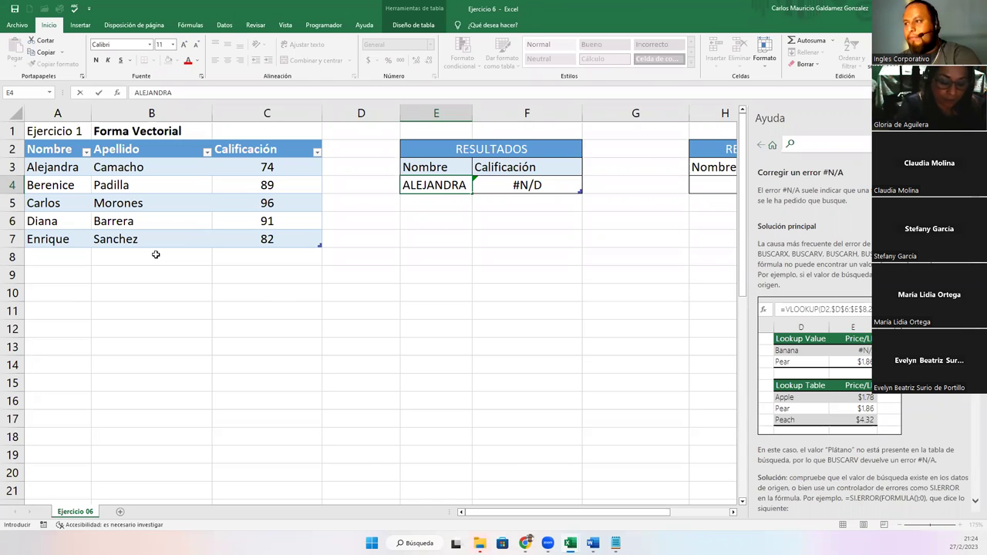
key("Return")
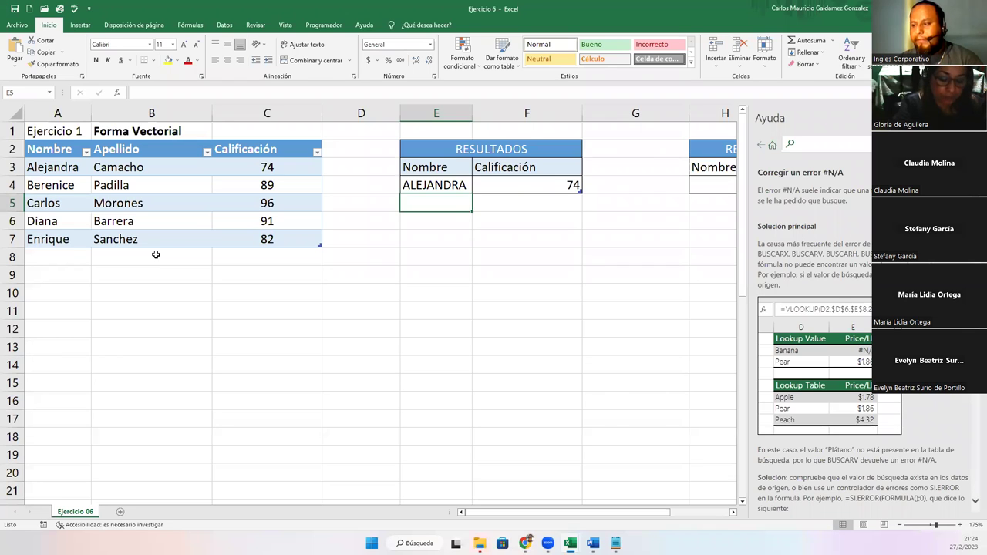
- Center the Calificación result in F4 horizontally and make it bold
left_click(491, 181)
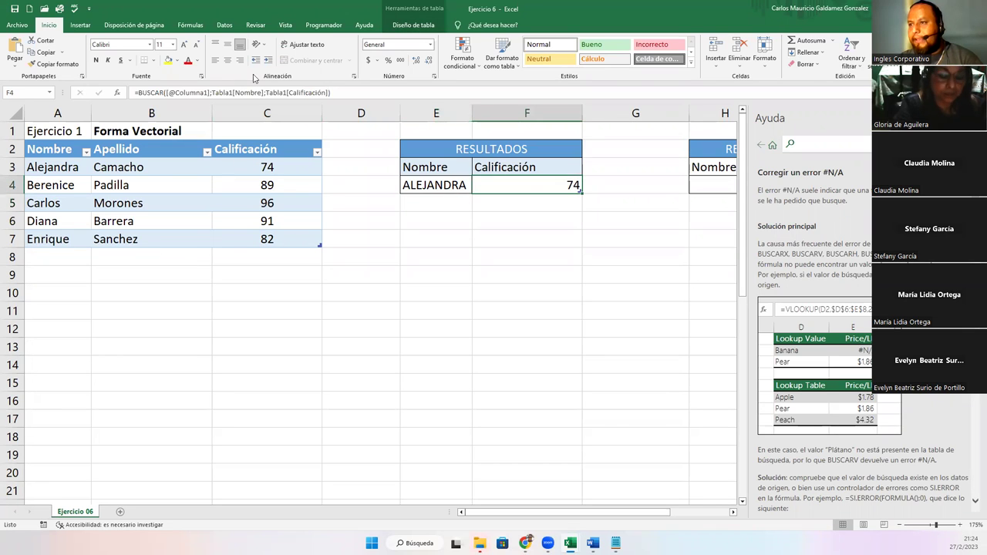
left_click(227, 60)
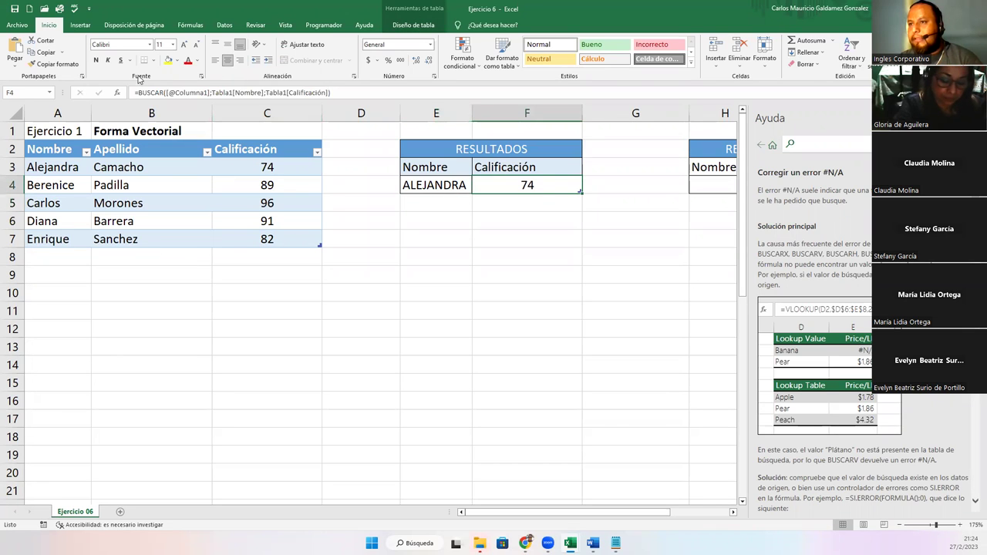
left_click(97, 61)
- Clear the name from cell E4
double_click(435, 185)
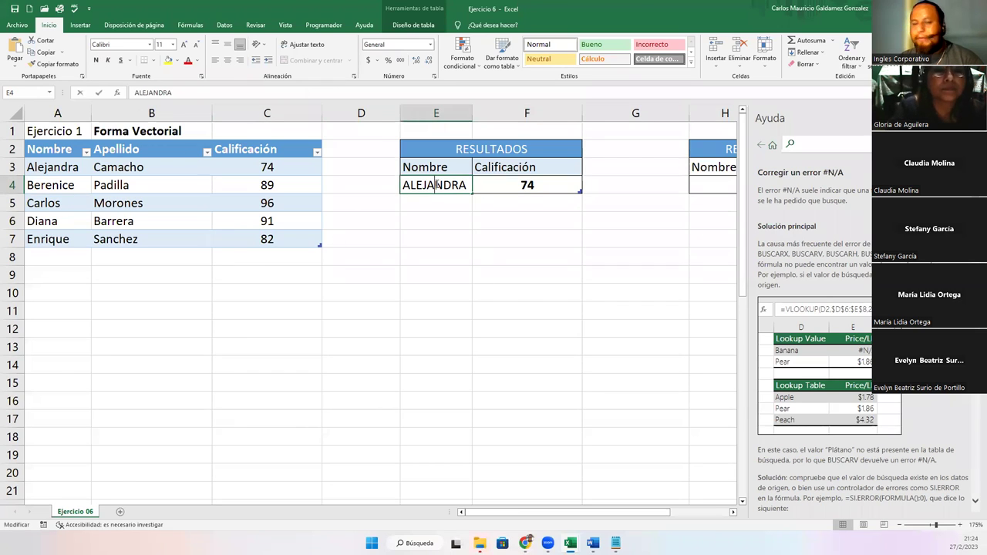
double_click(435, 186)
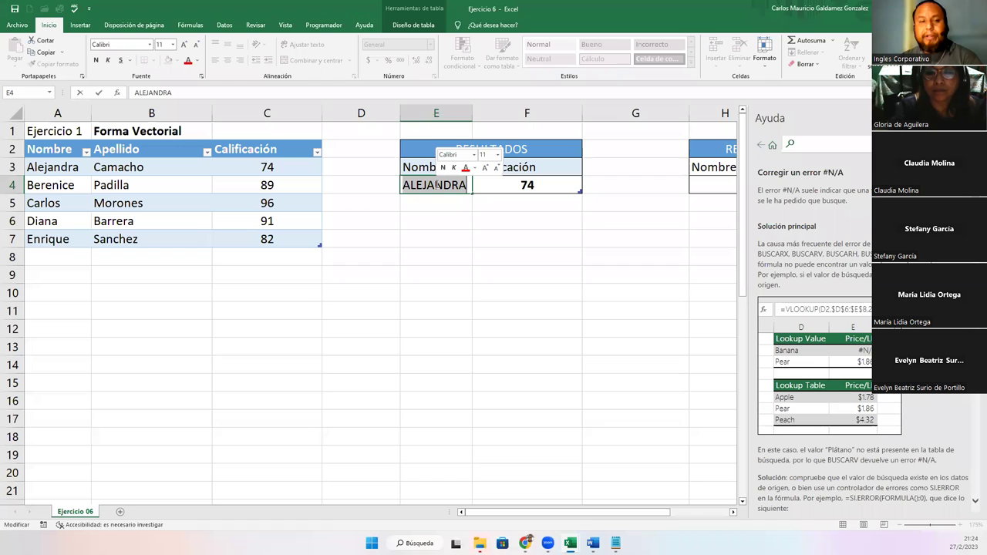
left_click(462, 185)
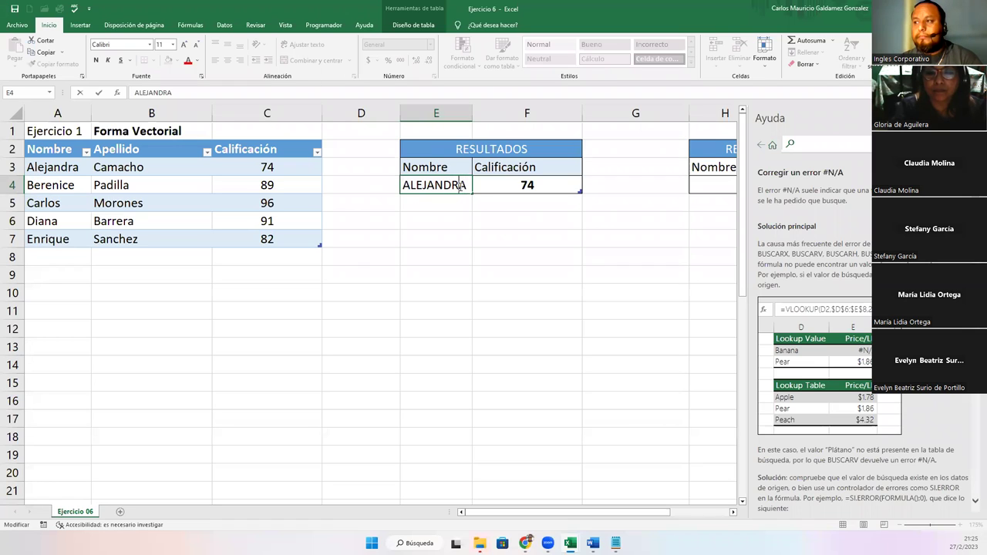
left_click(478, 186)
left_click(460, 188)
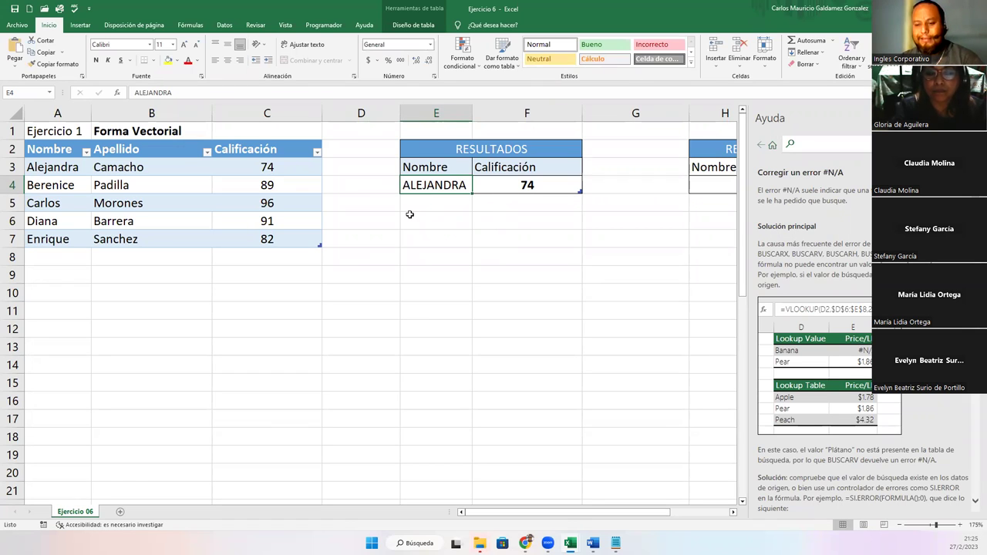
key("BackSpace")
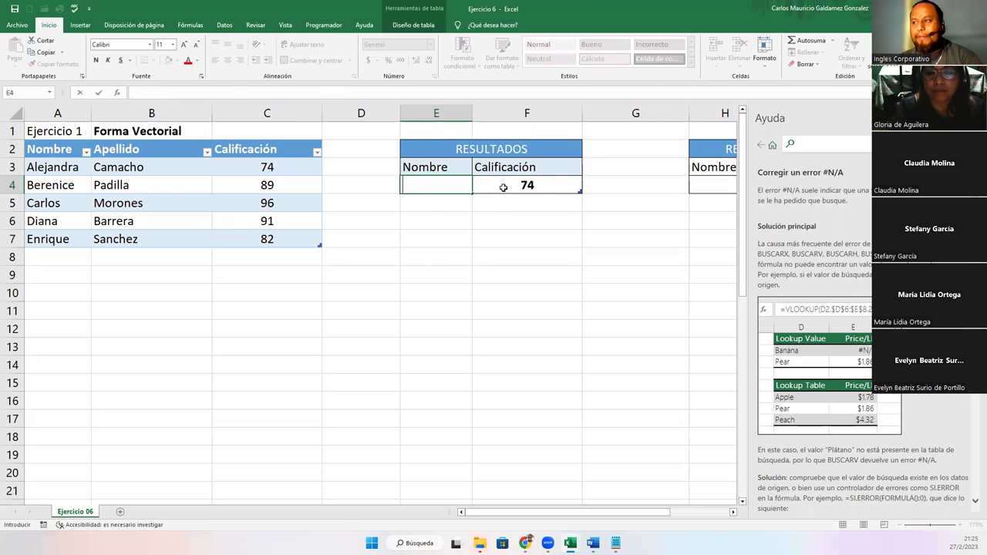
key("ctrl+Return")
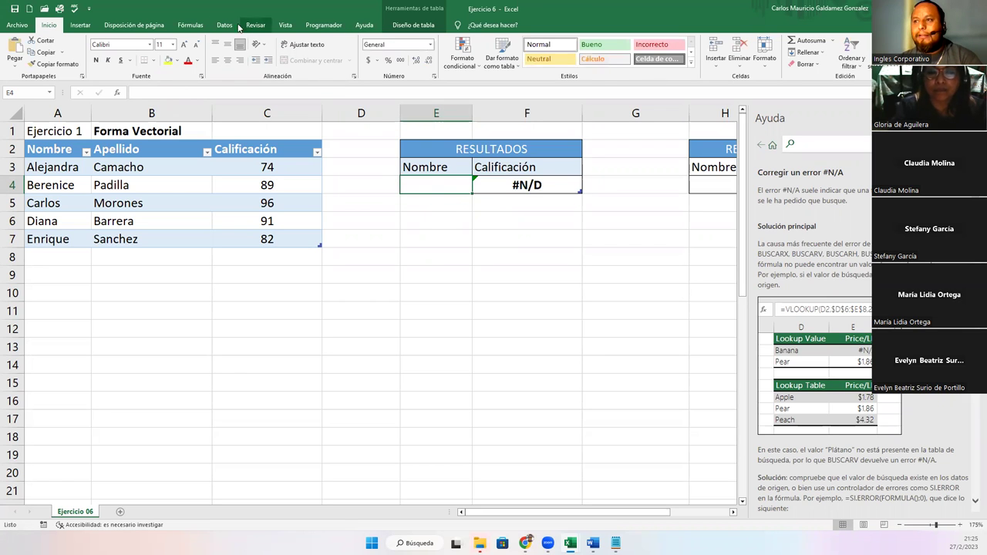
- Add data validation to E4 that allows a Lista with the source =$A$3:$A$7
left_click(229, 25)
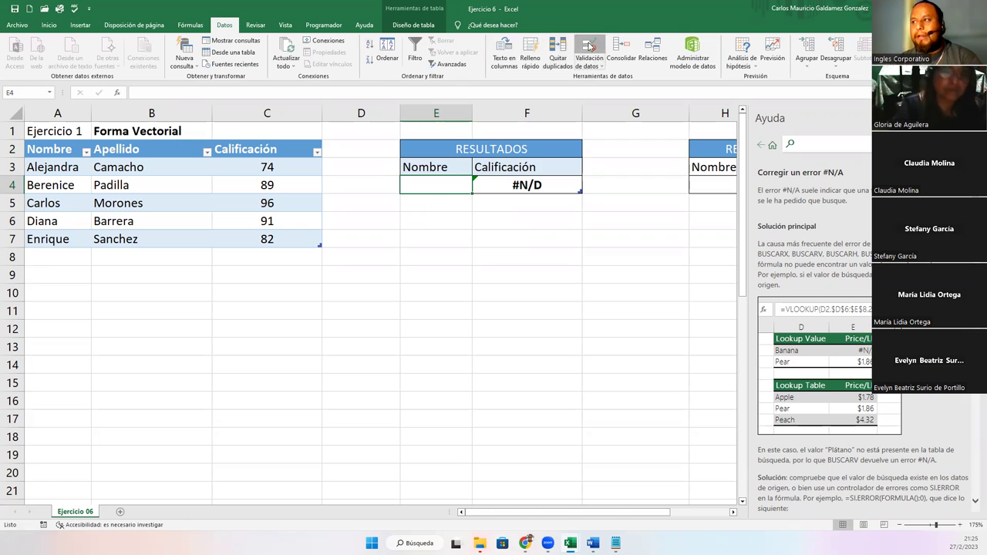
left_click(589, 46)
left_click(438, 204)
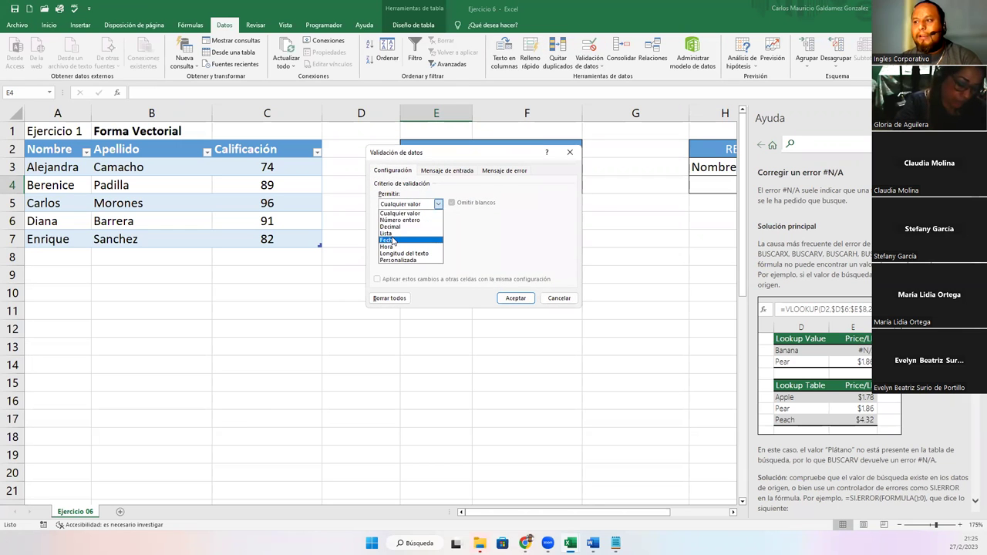
left_click(388, 233)
left_click(531, 249)
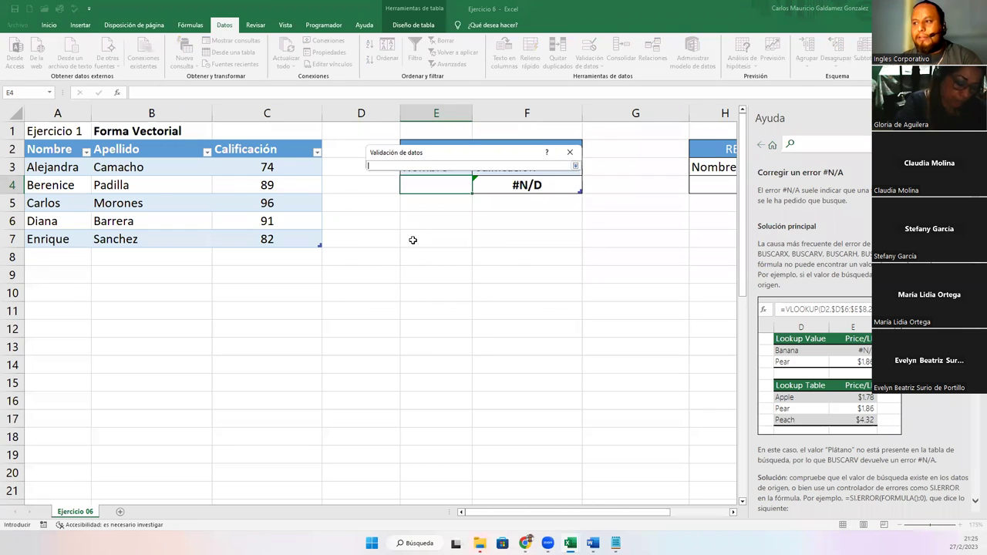
left_click_drag(61, 165, 62, 239)
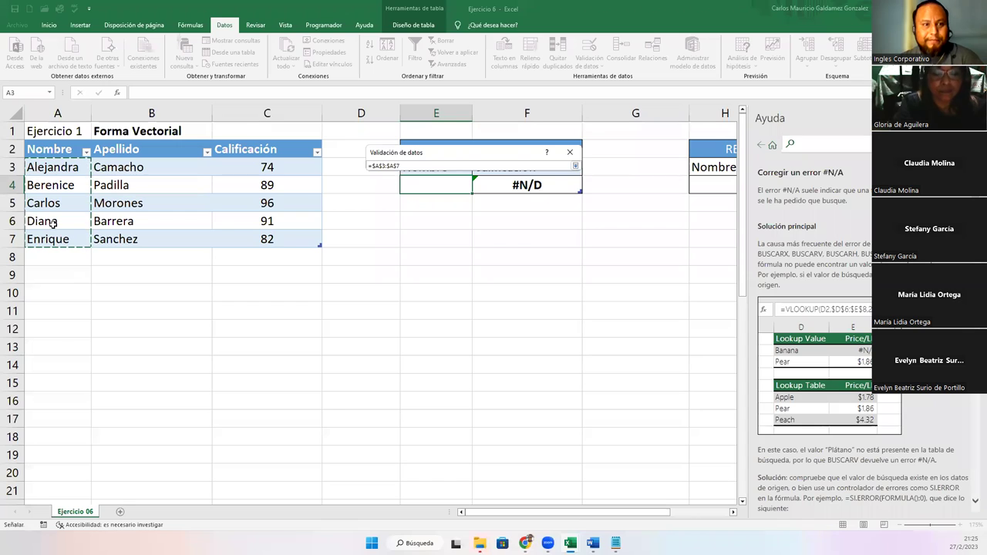
left_click(576, 166)
left_click(516, 297)
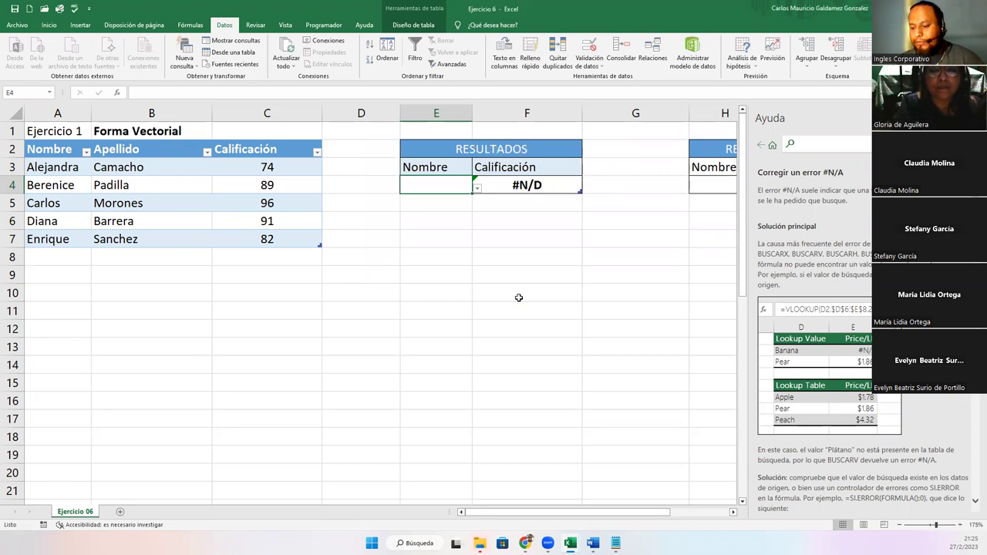
- Test the lookup by choosing different names in turn from E4's dropdown list, ending with the name from A7
left_click(478, 188)
left_click(393, 202)
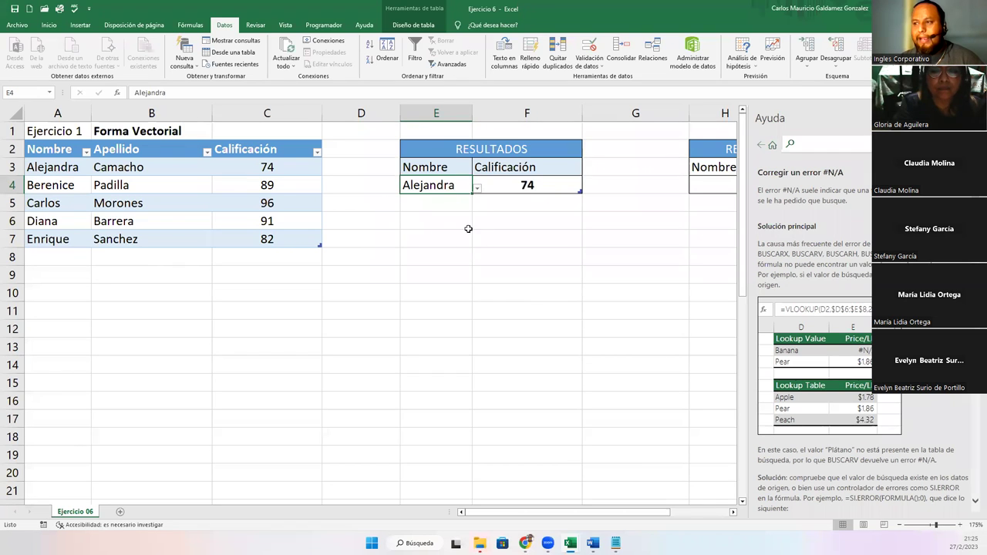
left_click(478, 188)
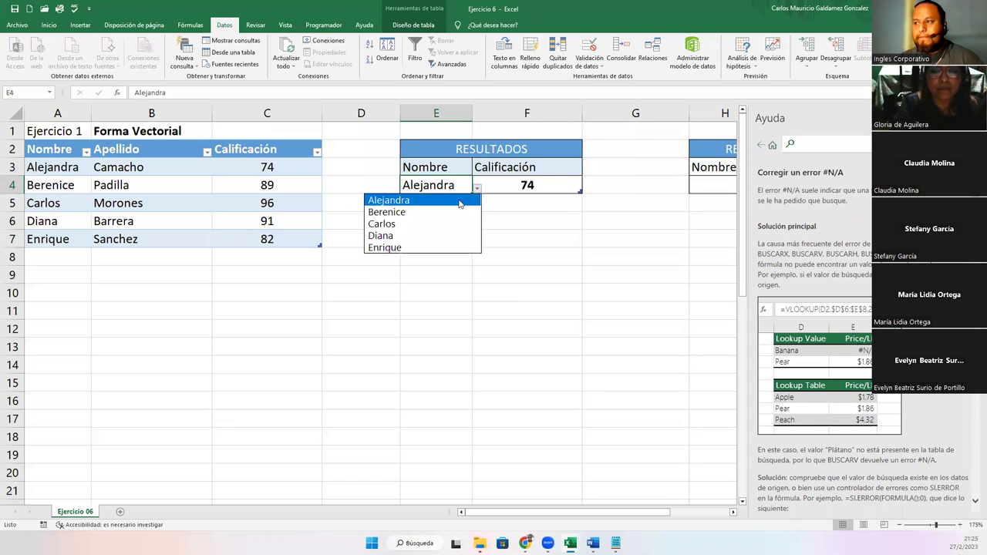
left_click(449, 211)
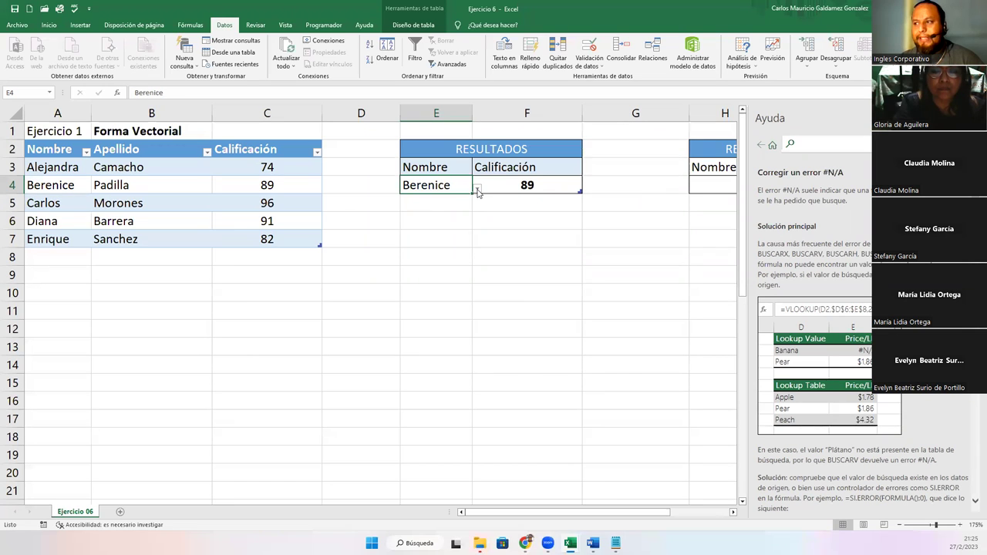
left_click(477, 188)
left_click(452, 223)
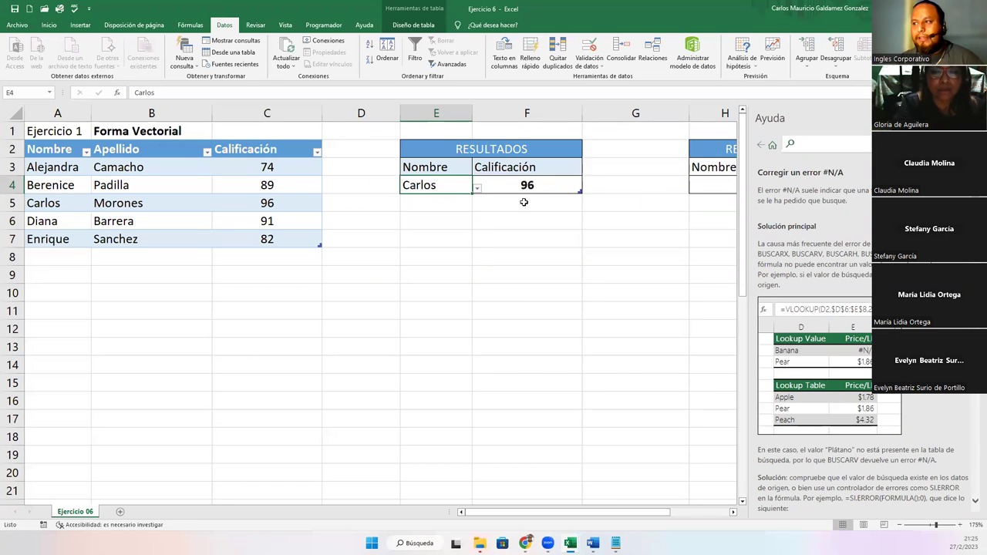
left_click(477, 189)
left_click(433, 238)
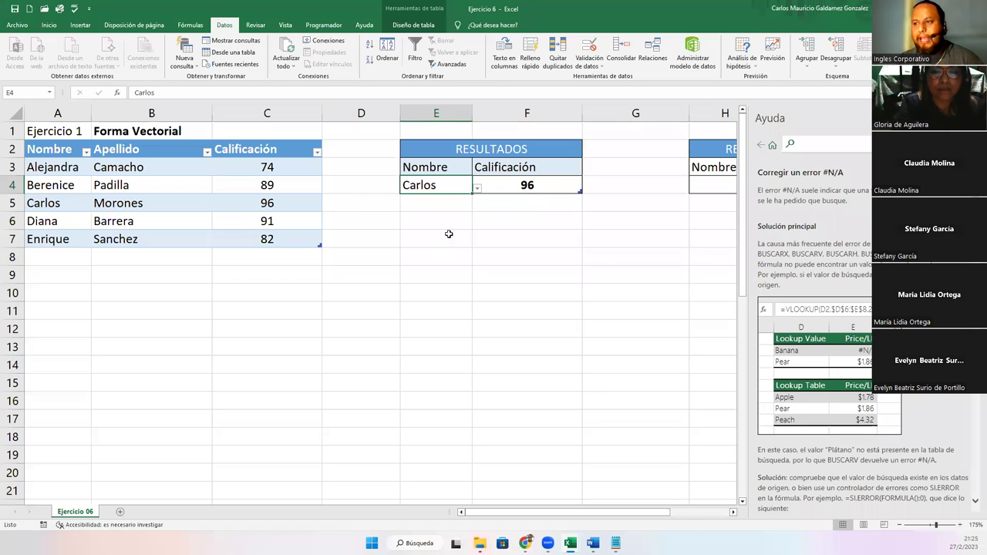
left_click(478, 188)
left_click(443, 248)
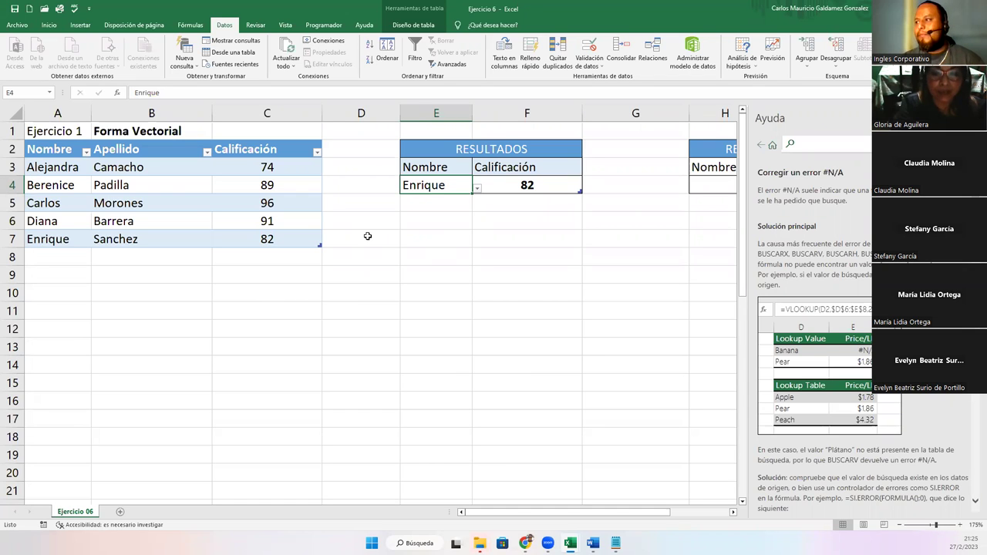
- Close the Ayuda pane and return to the worksheet
left_click(976, 118)
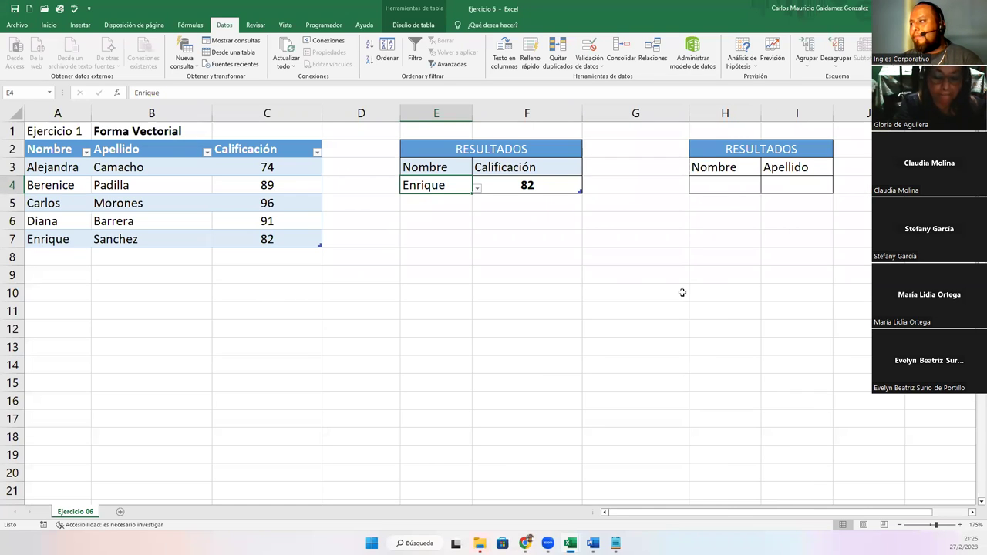
left_click(617, 256)
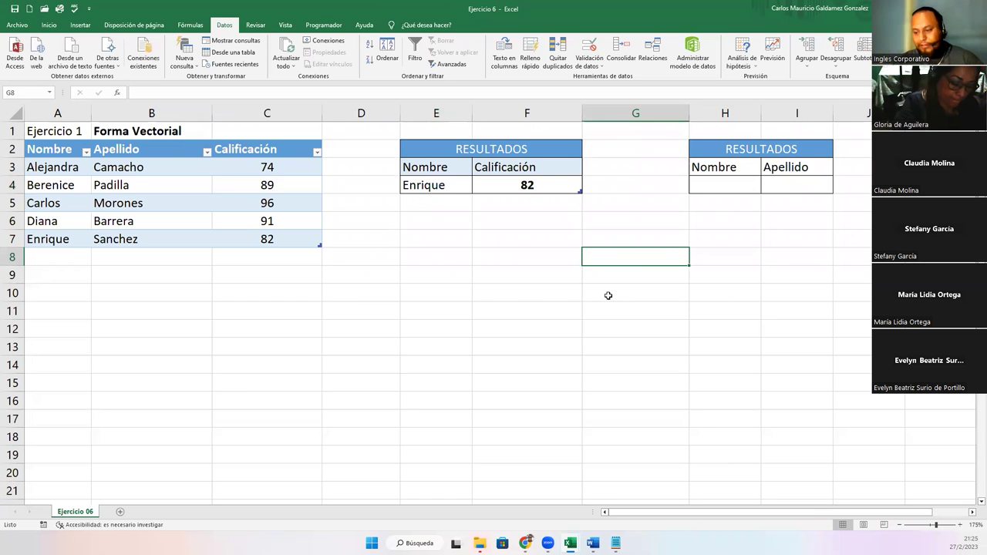
- Examine the source table A2:C7 and the filter options of its Nombre column
left_click(527, 193)
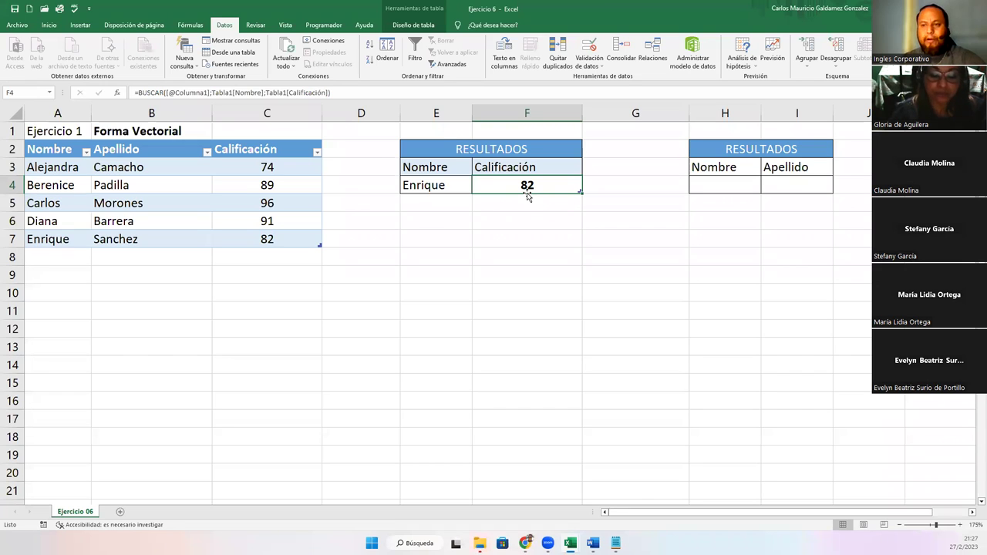
left_click(143, 205)
left_click_drag(55, 156, 273, 240)
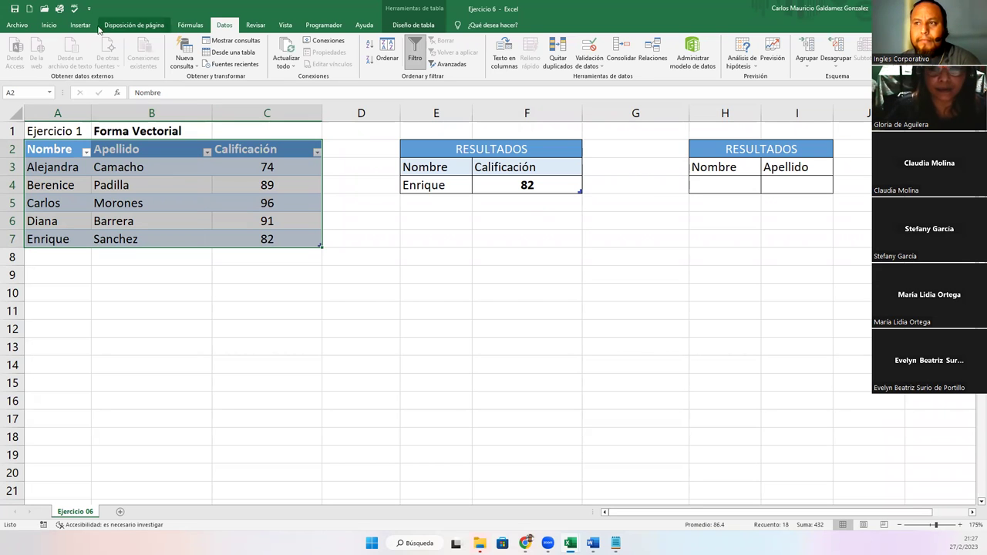
left_click(80, 25)
left_click(139, 184)
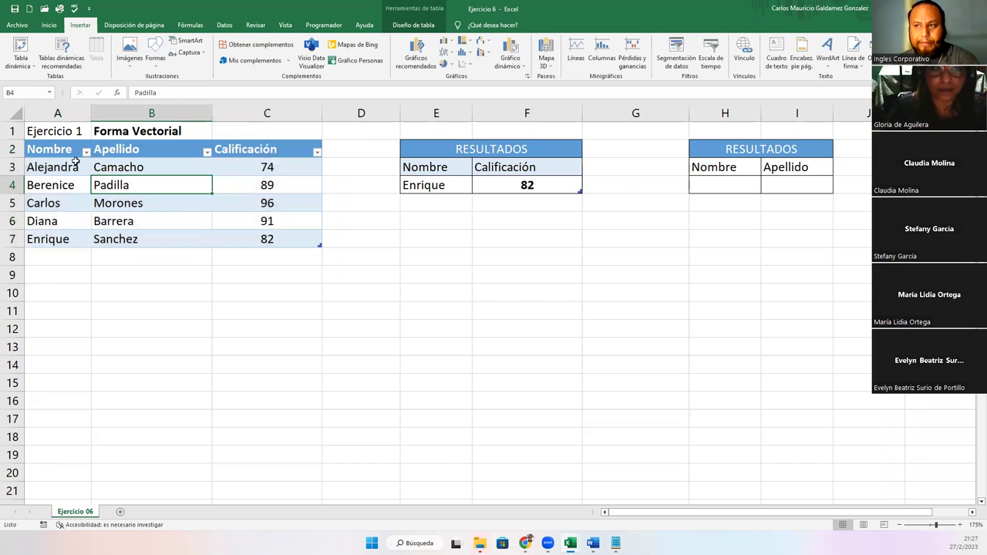
left_click(86, 152)
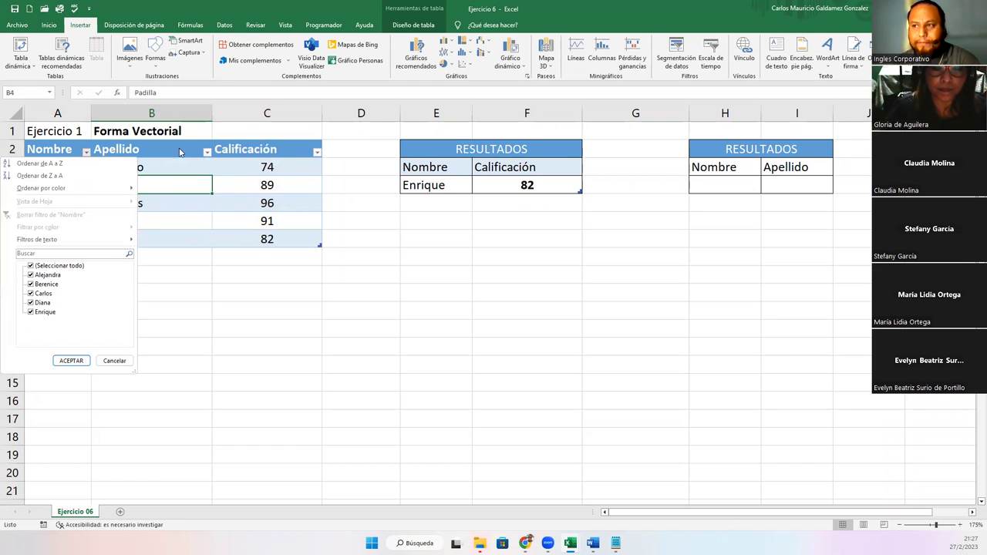
left_click(183, 158)
- Examine the BUSCAR formula in F4 and the ranges it references, leaving it as it is
left_click(546, 185)
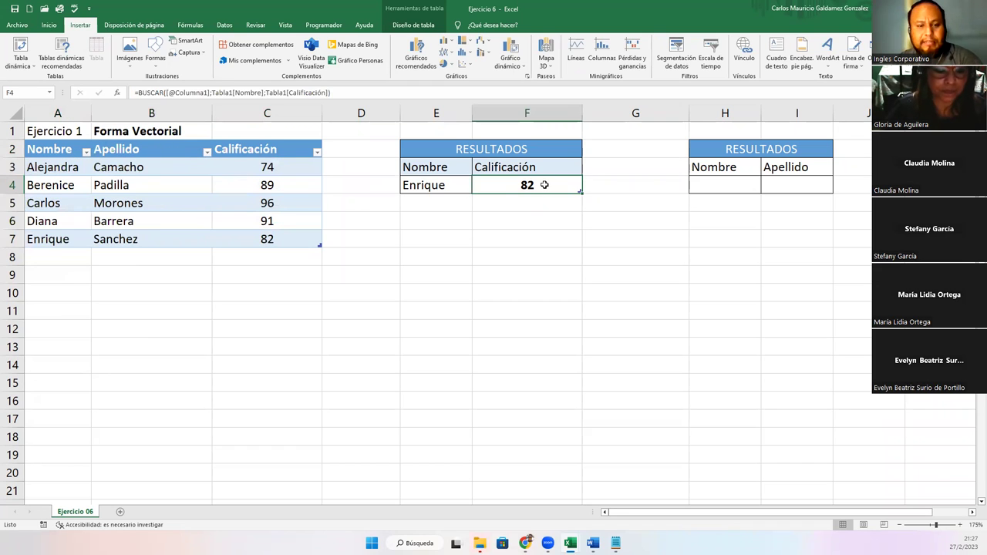
double_click(544, 185)
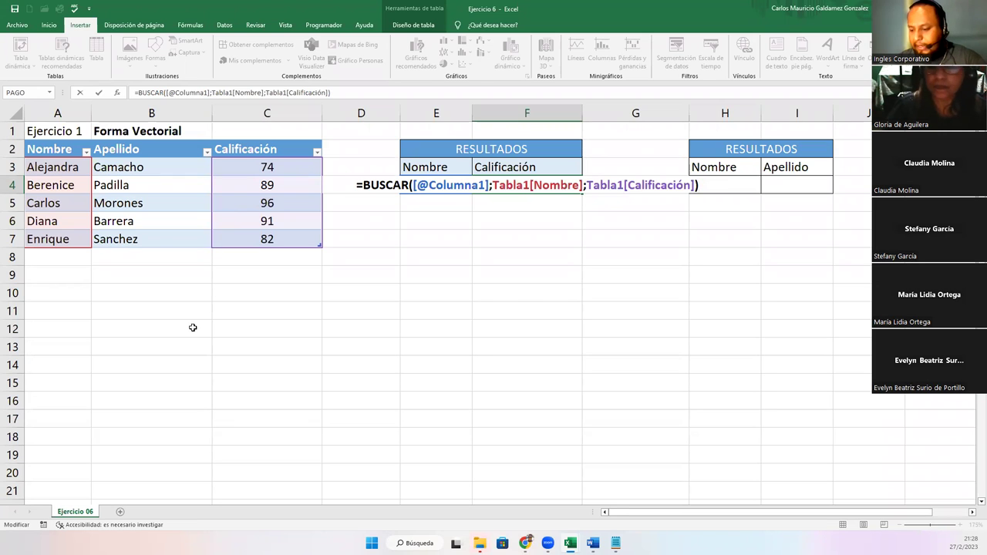
key("ctrl+Return")
- Write the lookup with plain cell references as literal text in F5: '=buscar(e4;a3:a7;c3:c7)'
left_click(535, 203)
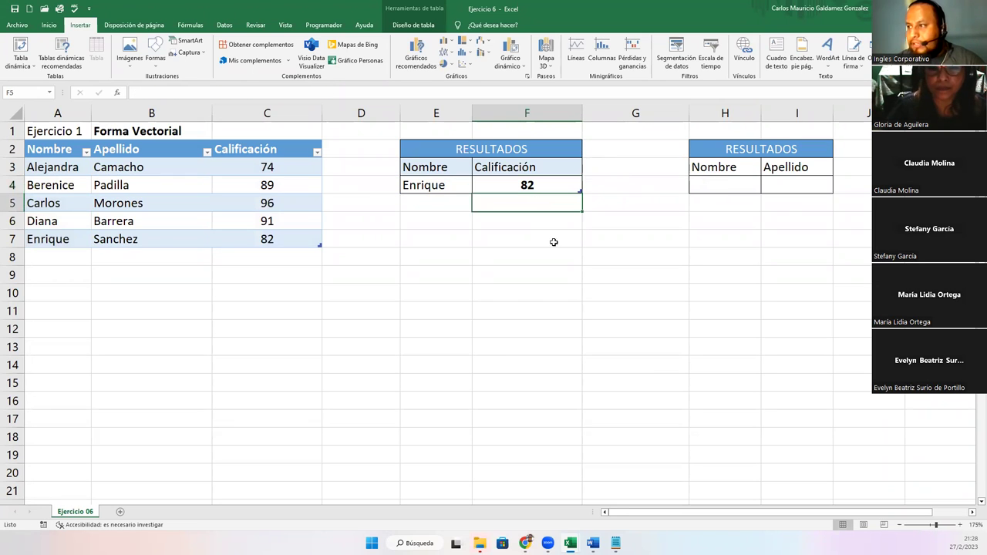
type("'")
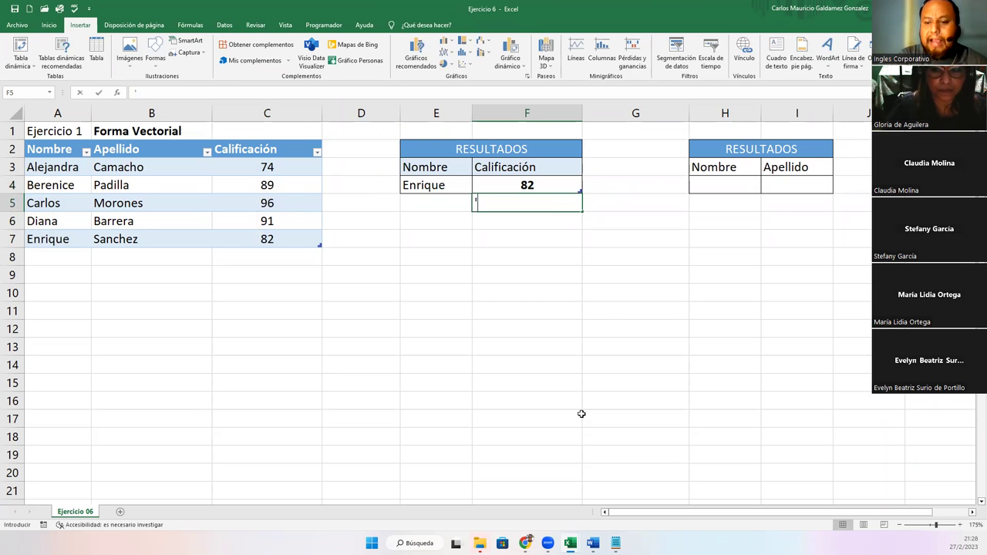
type("=b")
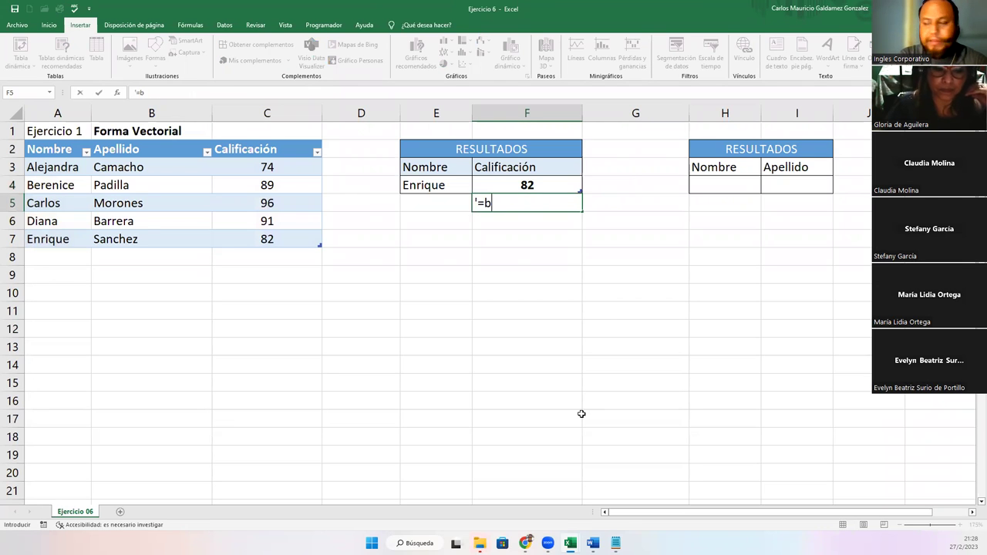
type("uscar")
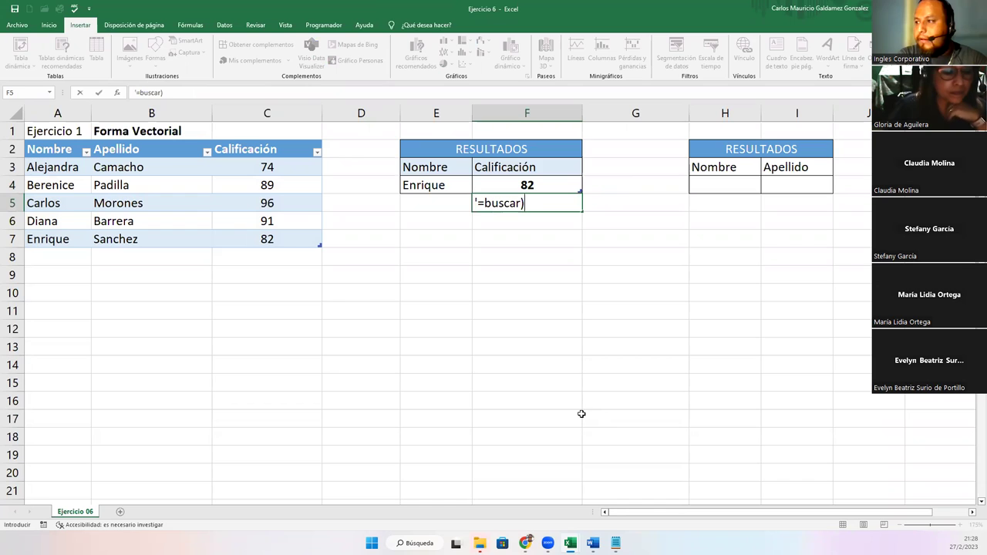
type("(")
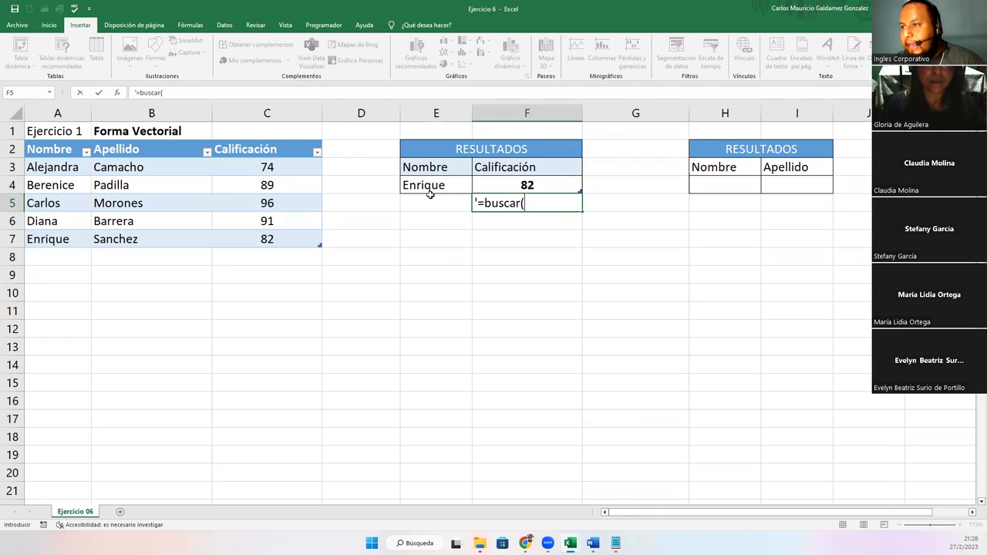
type("e4;")
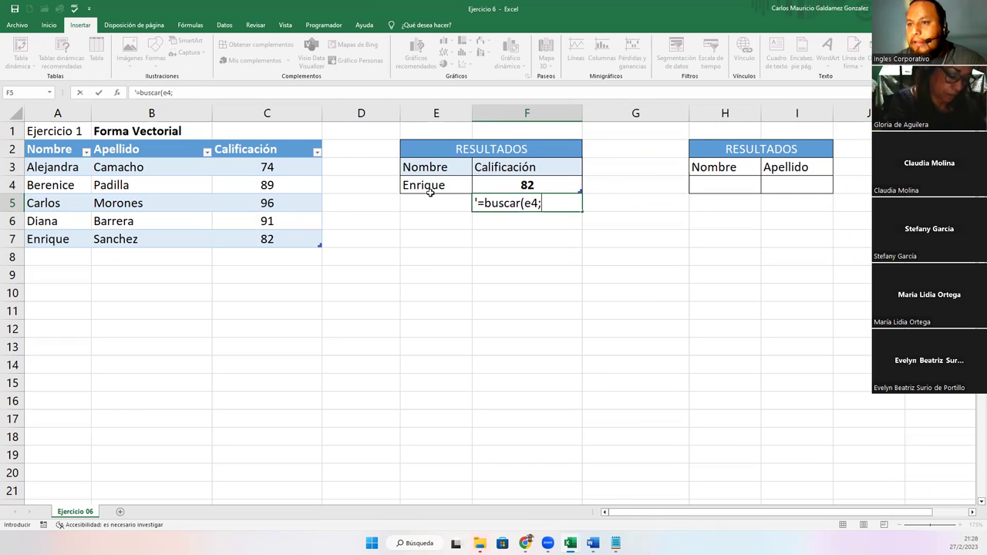
type("a3")
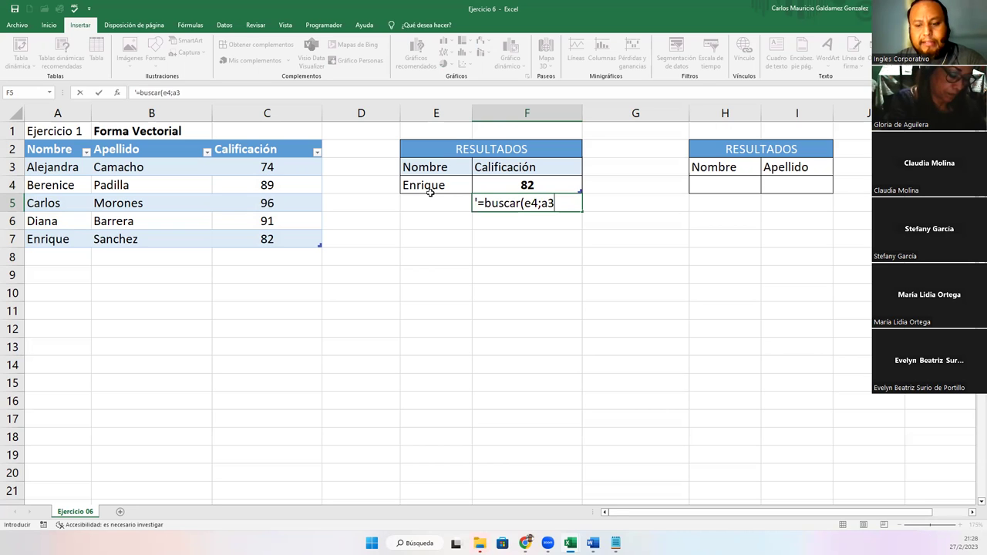
type(":a7")
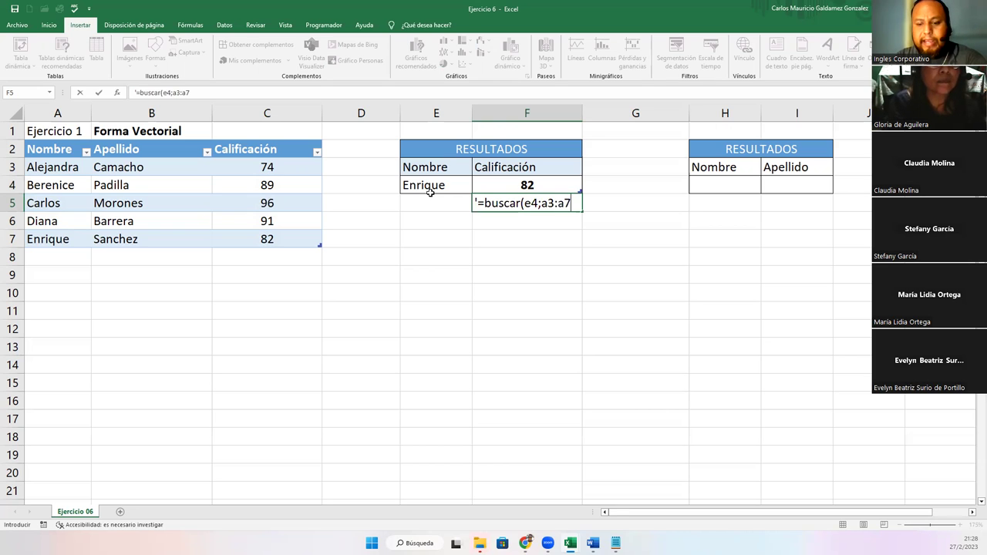
type(";")
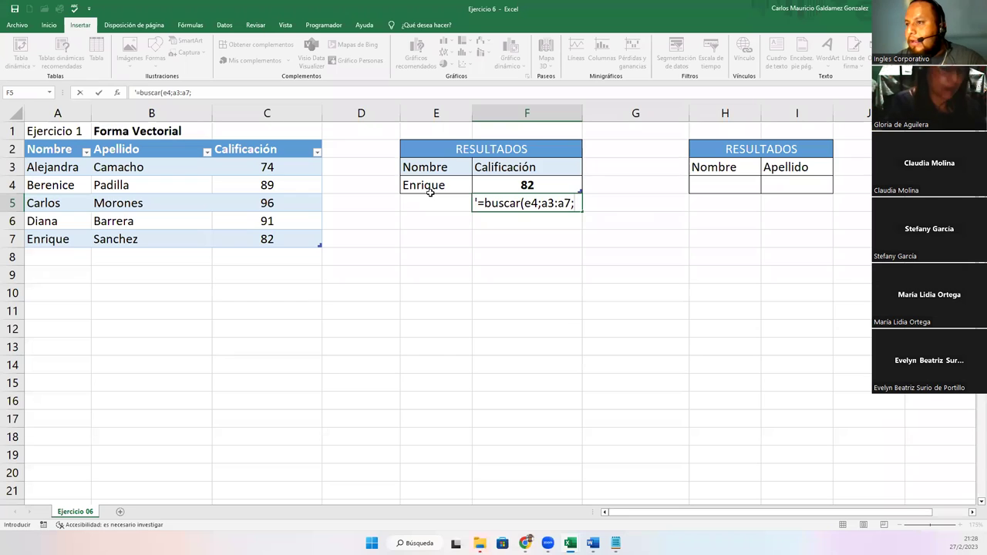
type("c")
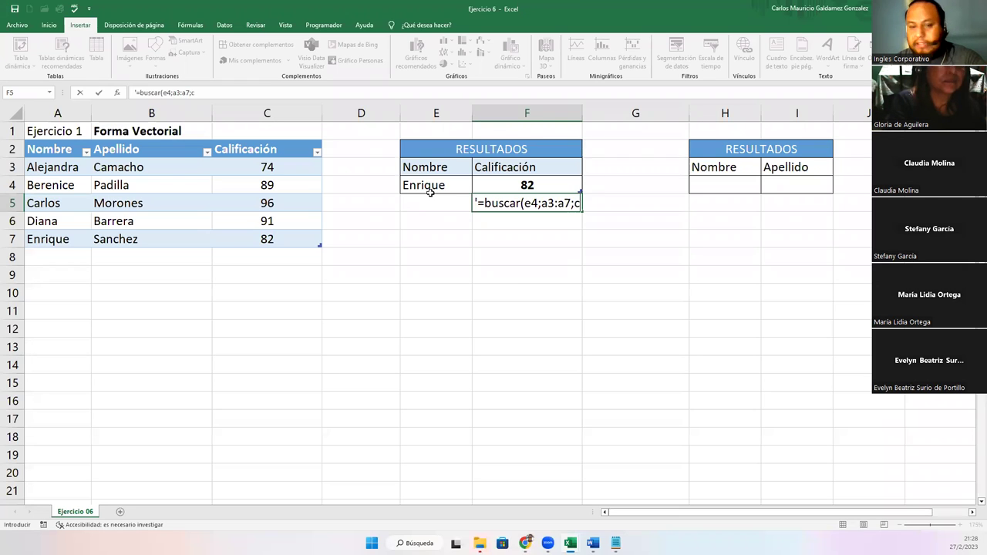
type("3:c/")
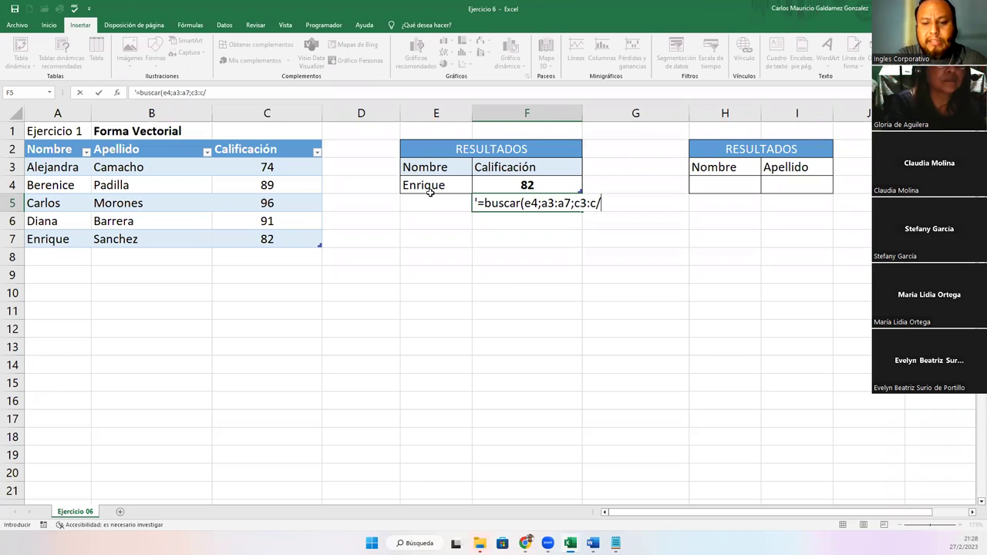
type(")?")
key("BackSpace")
key("BackSpace")
key("BackSpace")
type("7)'")
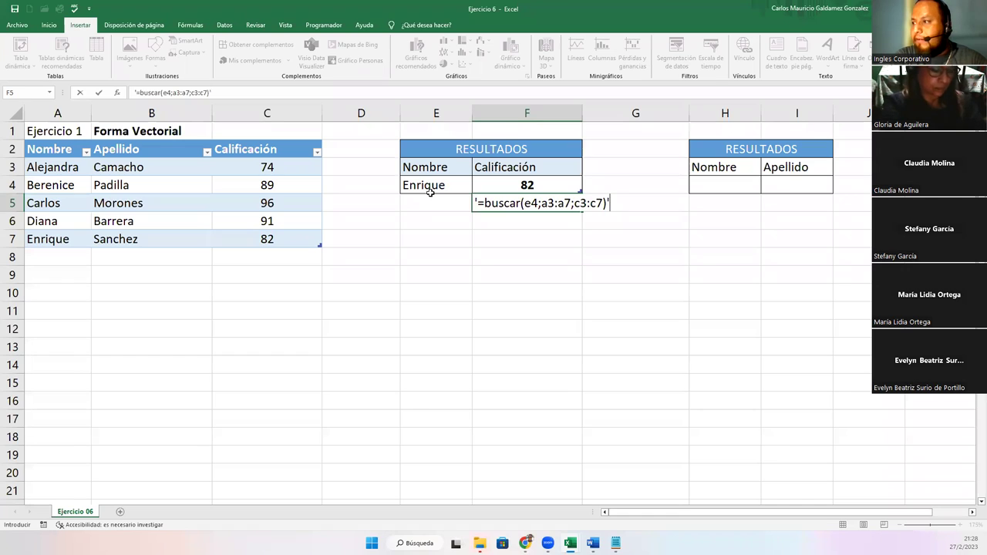
key("Return")
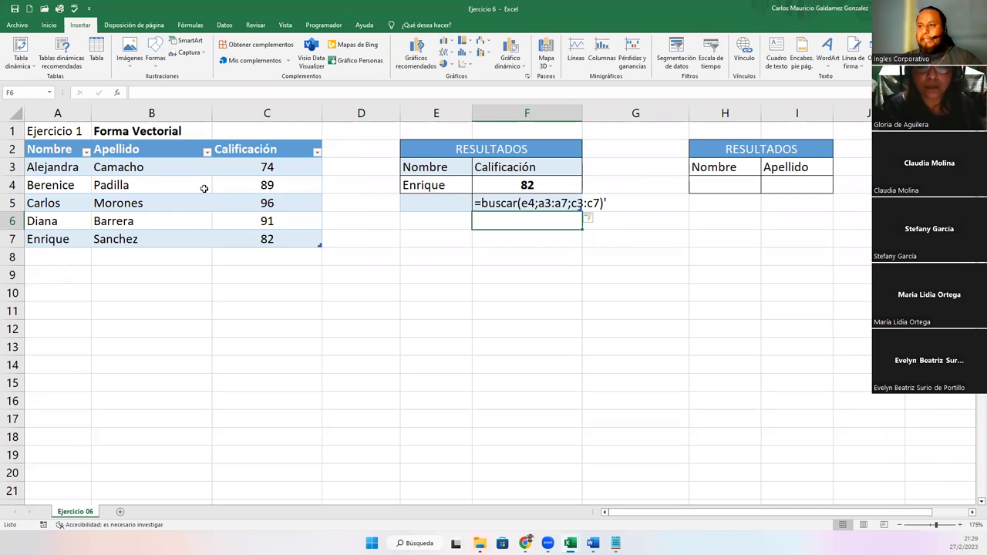
- Examine the source table and compare the written-out formula in F5 with the table-reference formula in F4
left_click(117, 168)
left_click_drag(61, 147, 320, 239)
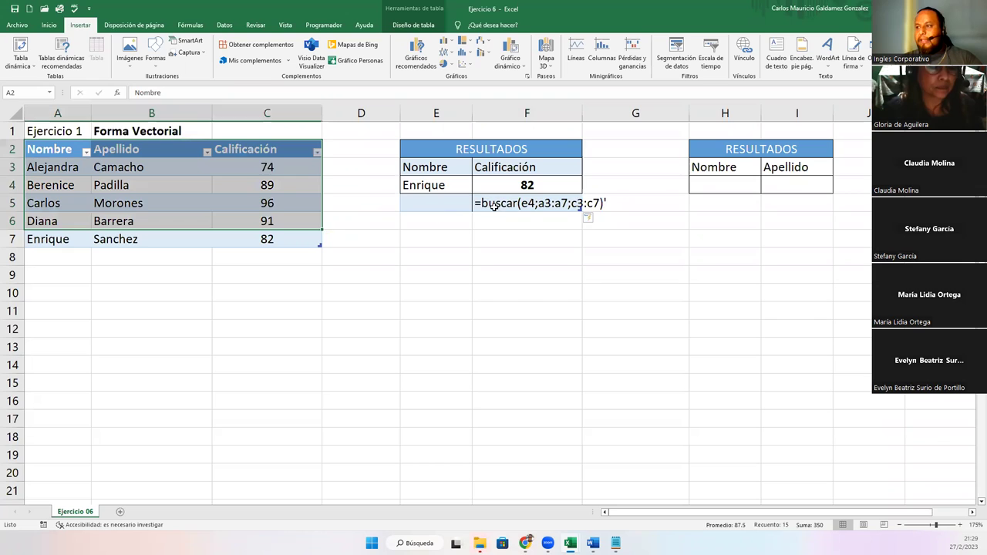
left_click(494, 206)
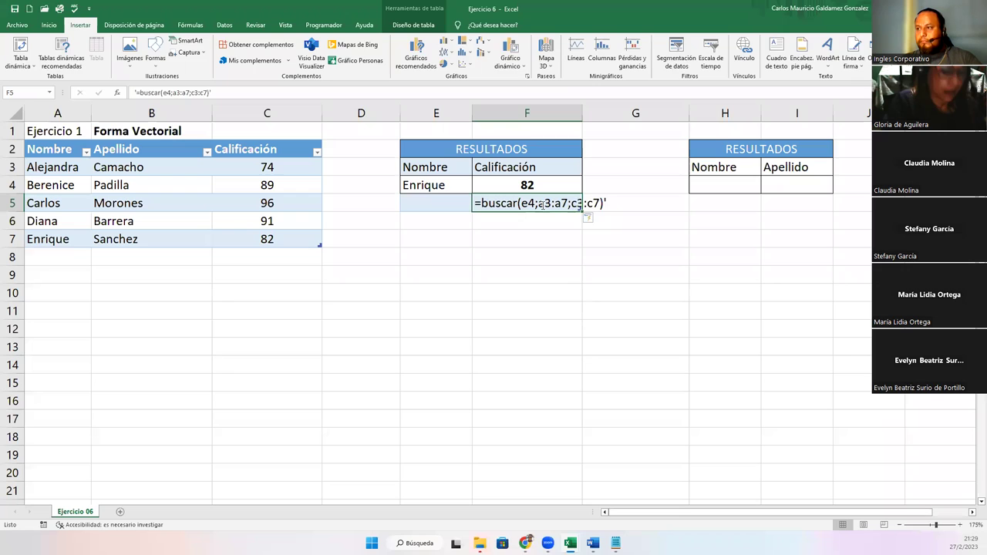
double_click(516, 210)
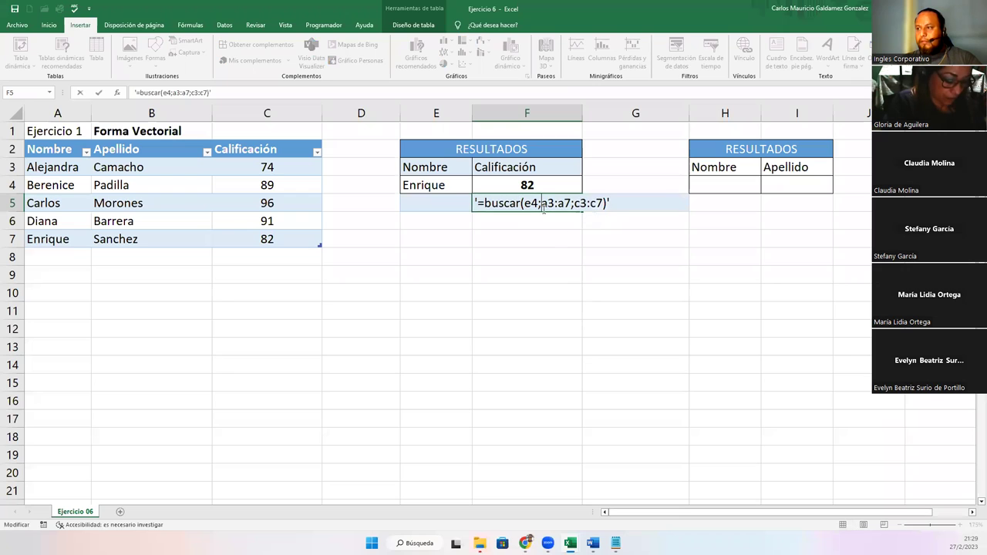
left_click(169, 211)
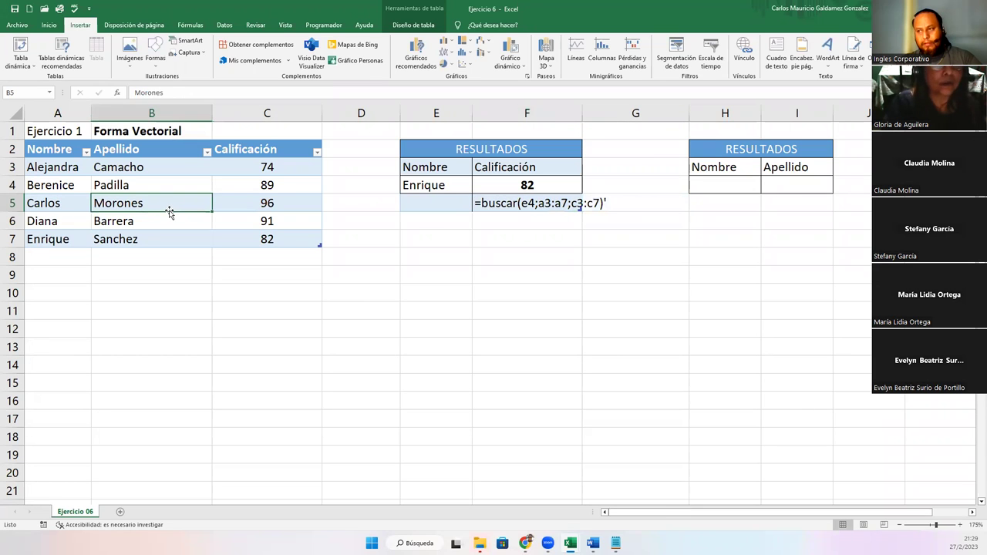
double_click(510, 185)
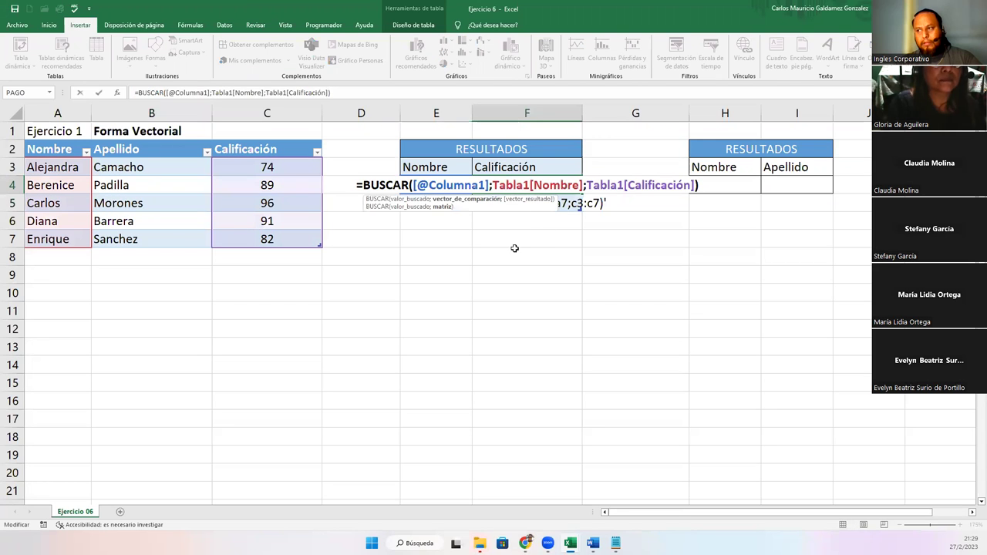
left_click(154, 199)
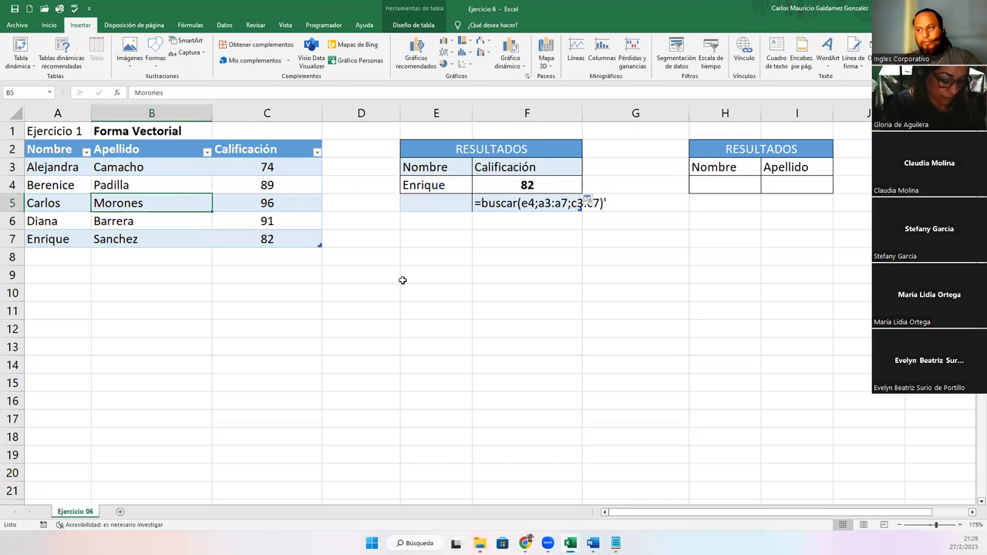
- Examine the e4 argument in F5's text formula, the lookup cell E4 it refers to, and the Calificación column
left_click(490, 204)
double_click(491, 204)
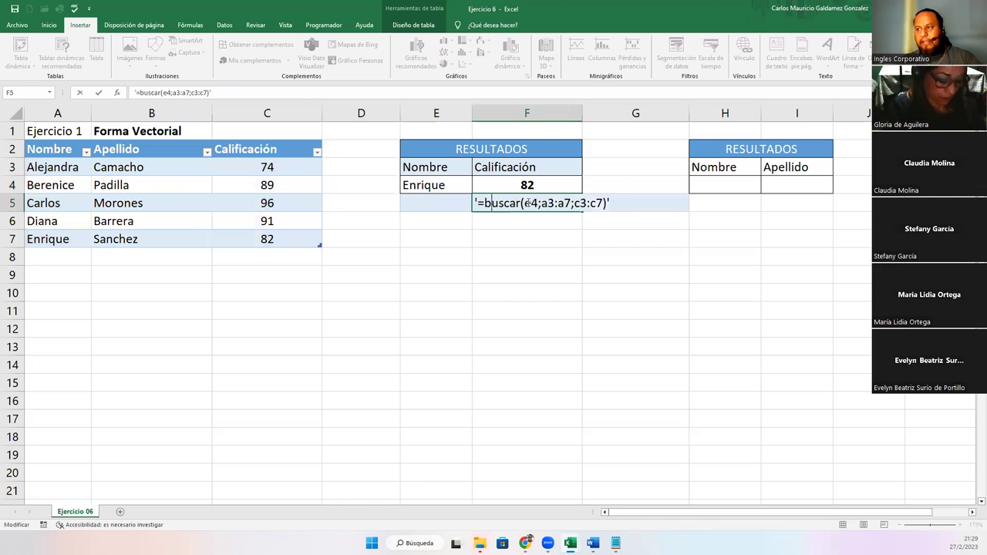
left_click_drag(525, 204, 539, 204)
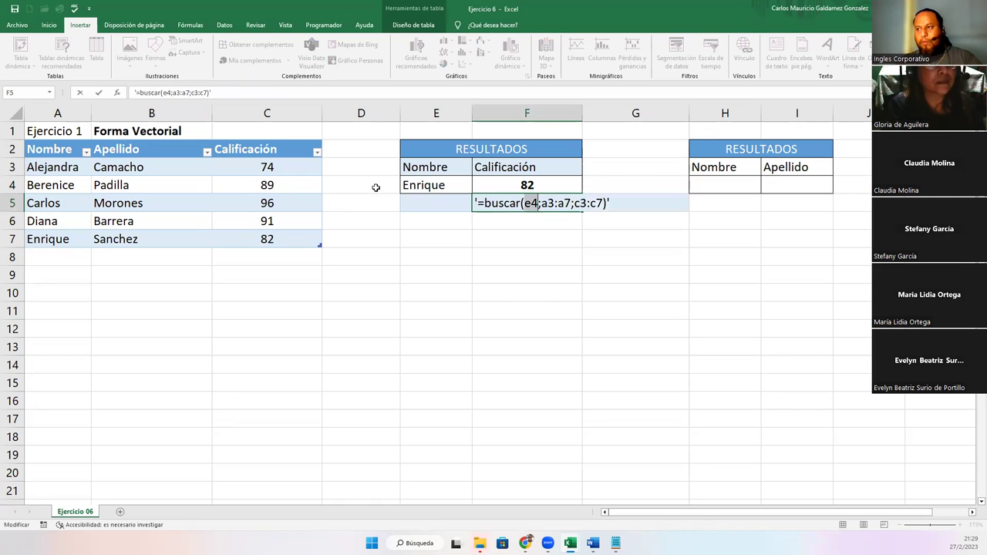
left_click(422, 185)
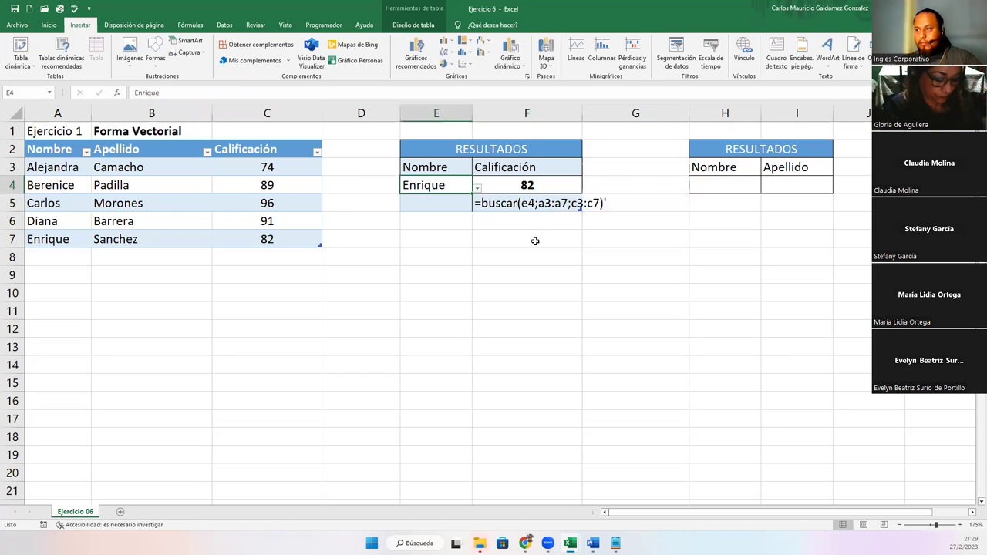
left_click(271, 204)
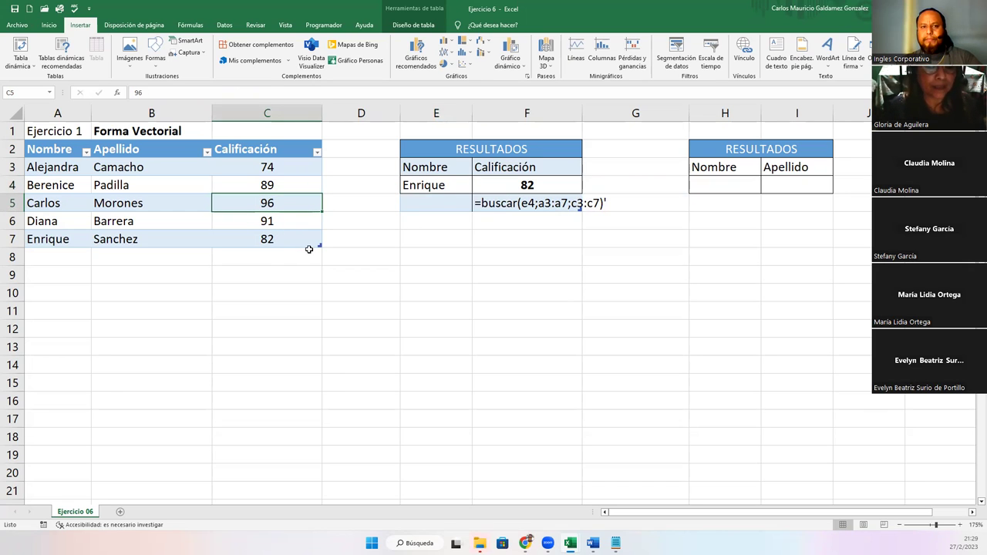
left_click(234, 280)
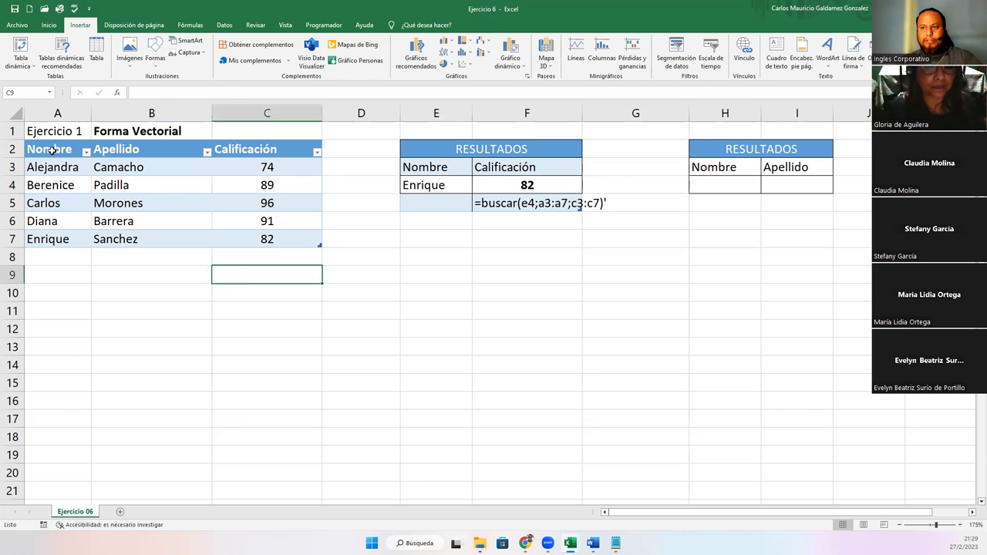
- Review the Apellido entries, lookup cell E4 and the whole BUSCAR formula in F4, leaving the formula as it is
left_click(134, 188)
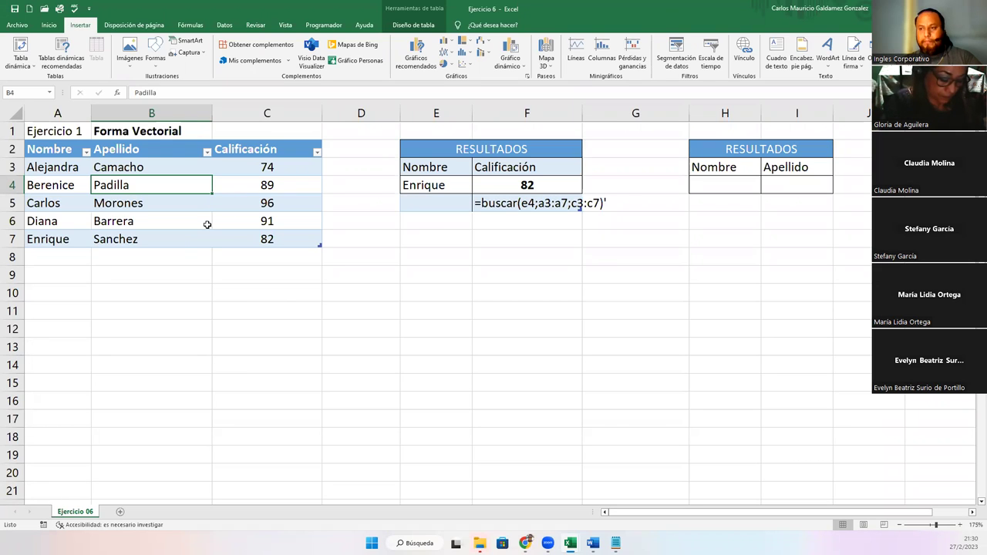
left_click(185, 233)
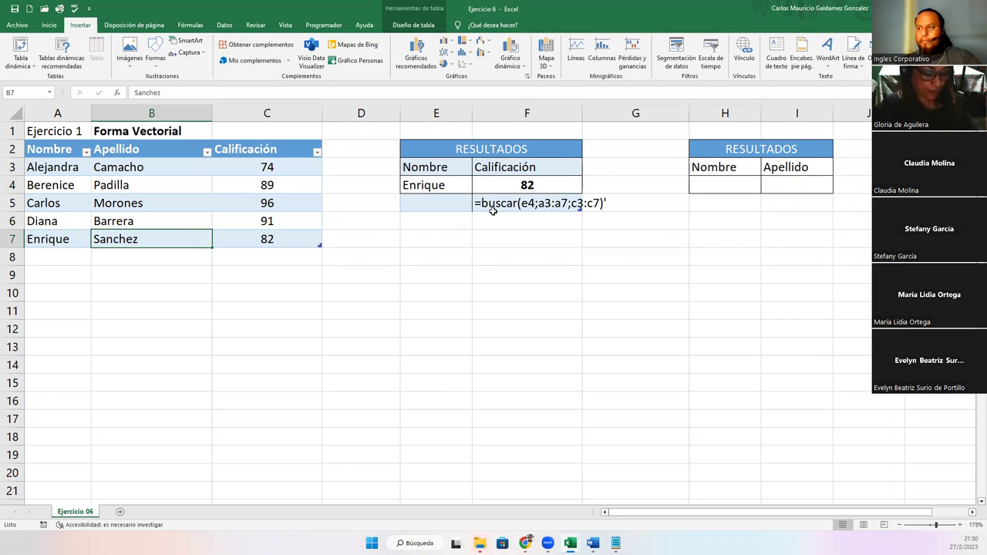
left_click(500, 187)
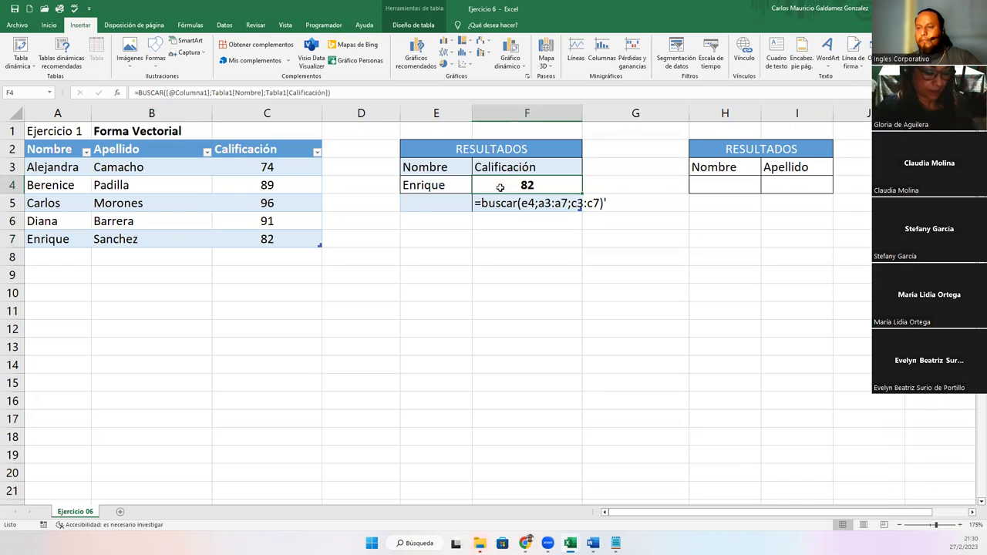
left_click(425, 183)
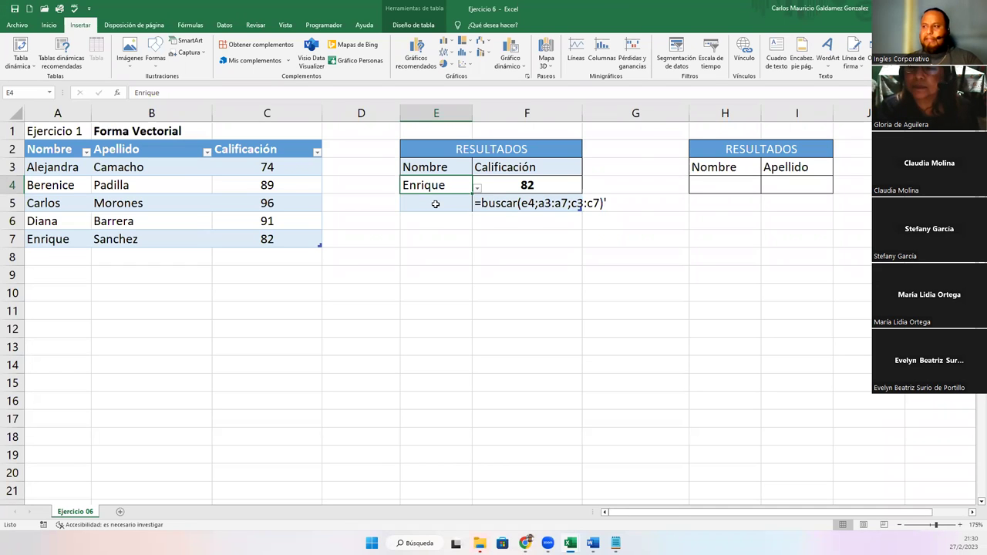
left_click(520, 190)
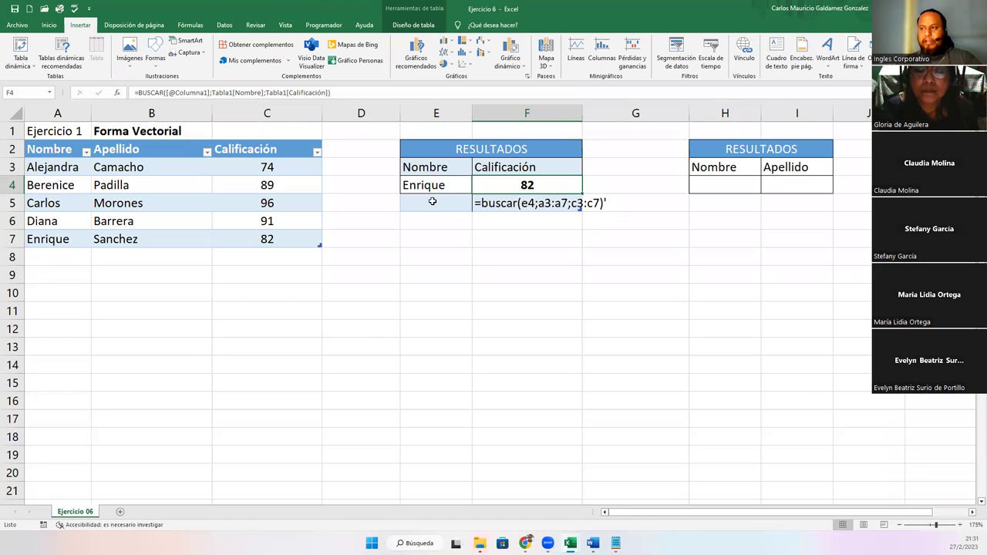
double_click(505, 185)
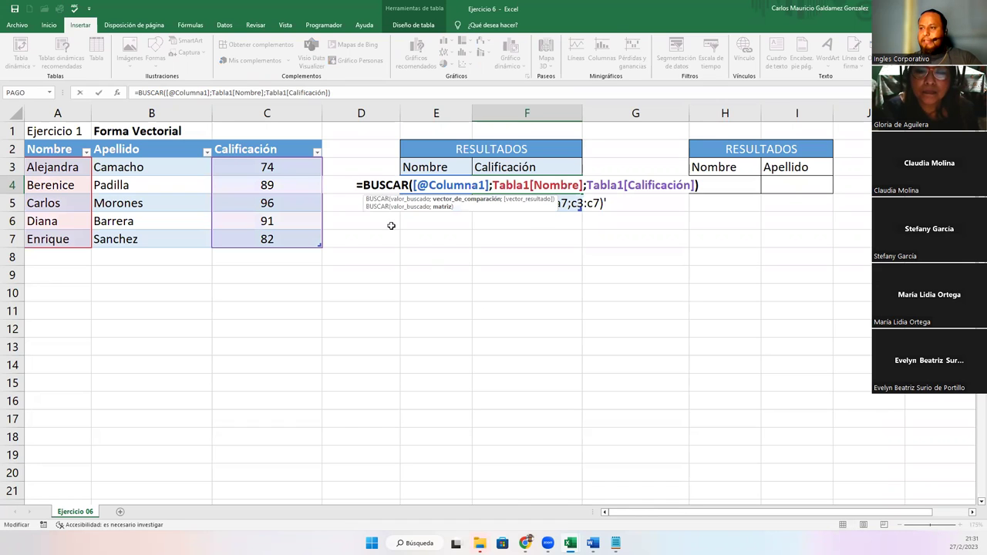
left_click_drag(357, 185, 698, 185)
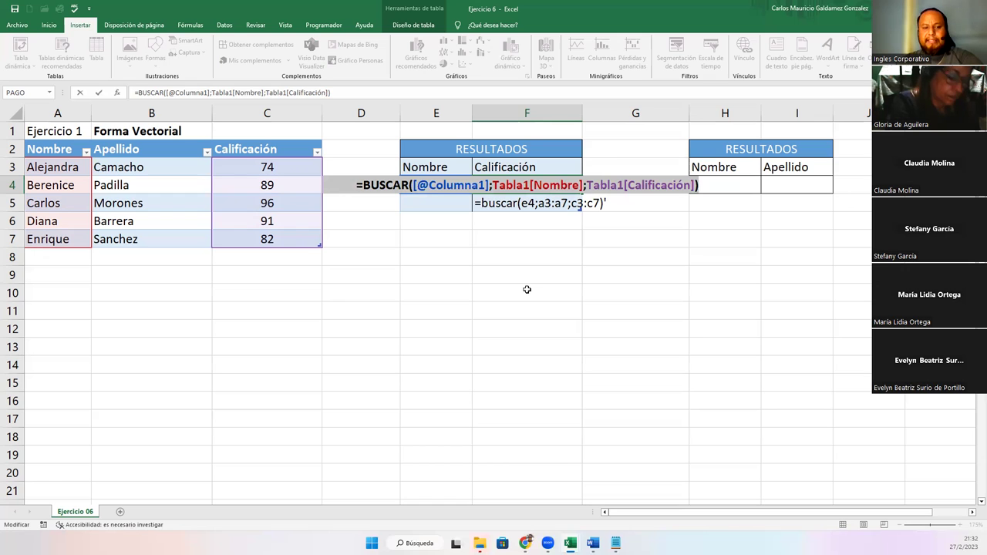
key("ctrl+Return")
- Examine the table name assigned to the first RESULTADOS block and the range E2:F4 it occupies
left_click_drag(445, 157, 463, 187)
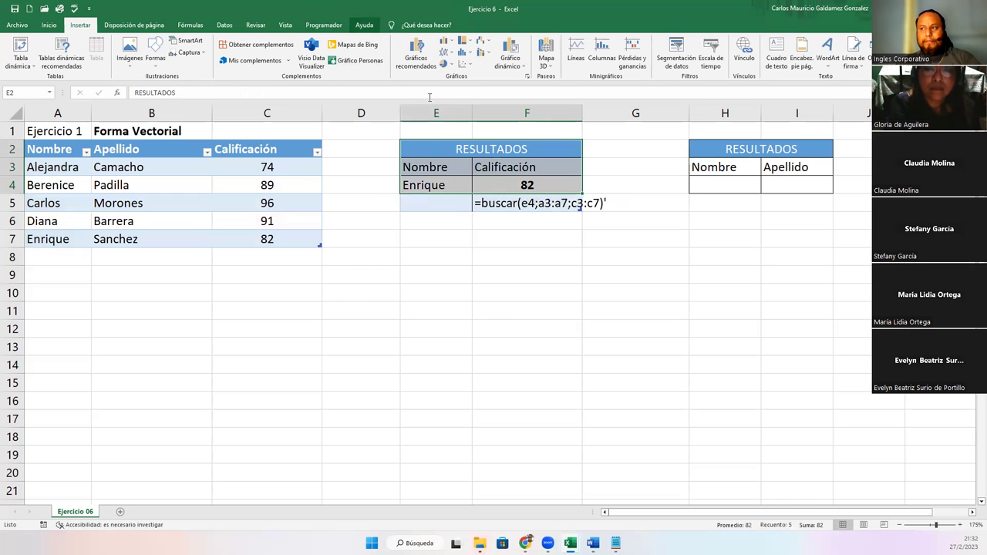
left_click(450, 171)
left_click(405, 28)
left_click(43, 52)
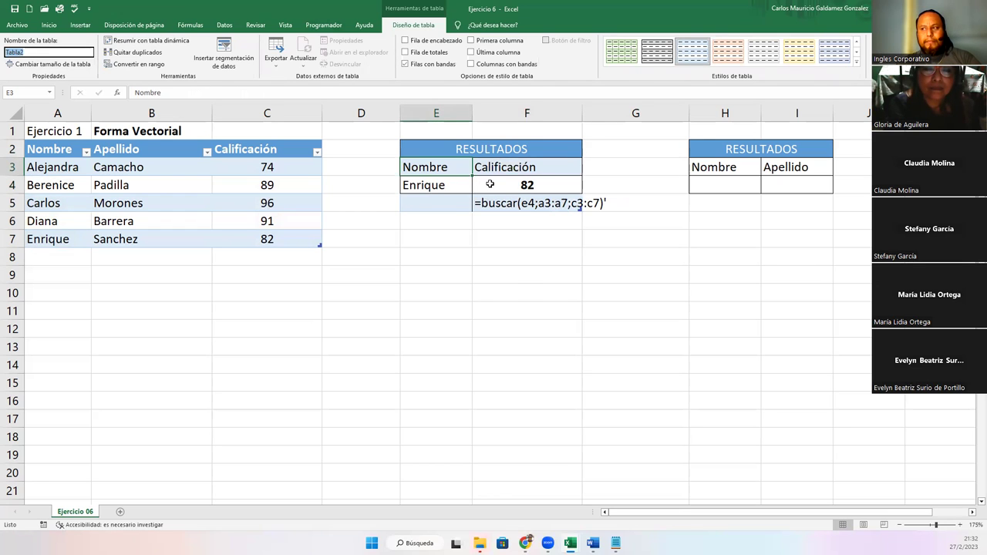
left_click(432, 157)
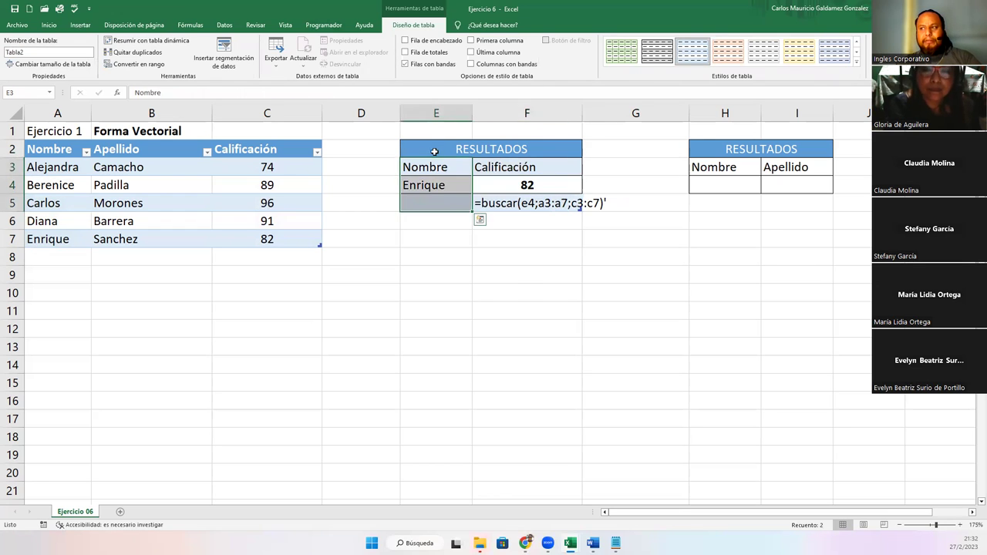
left_click_drag(434, 153, 496, 193)
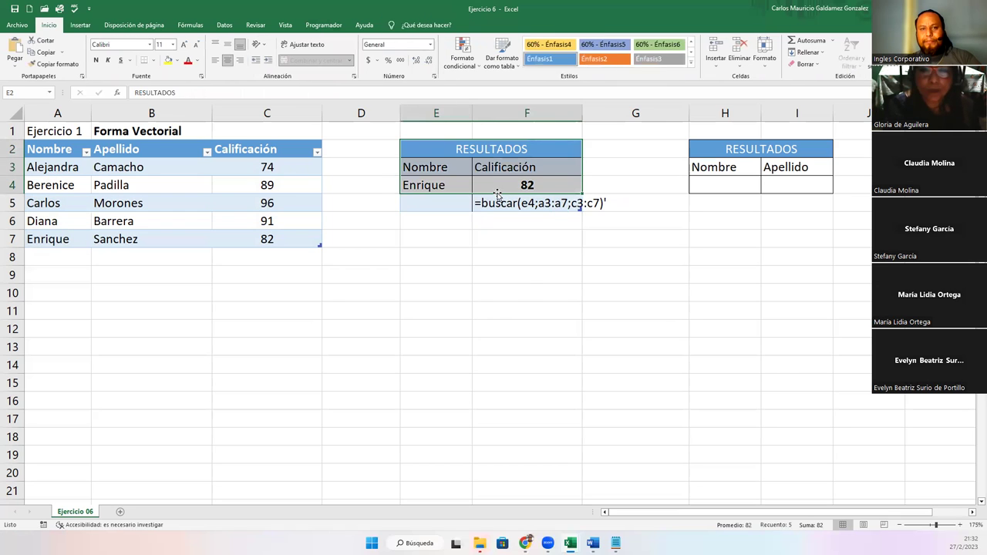
double_click(497, 186)
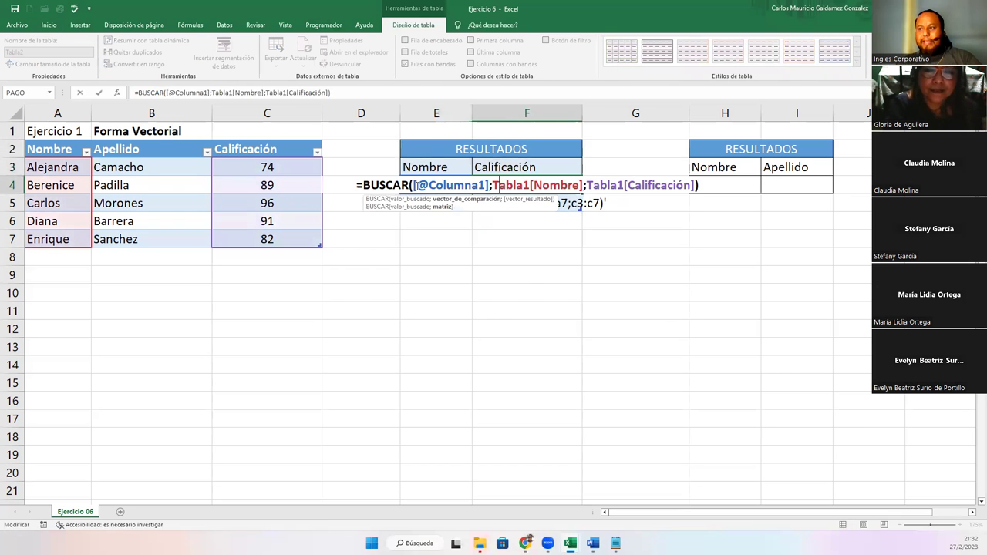
left_click_drag(413, 186, 489, 186)
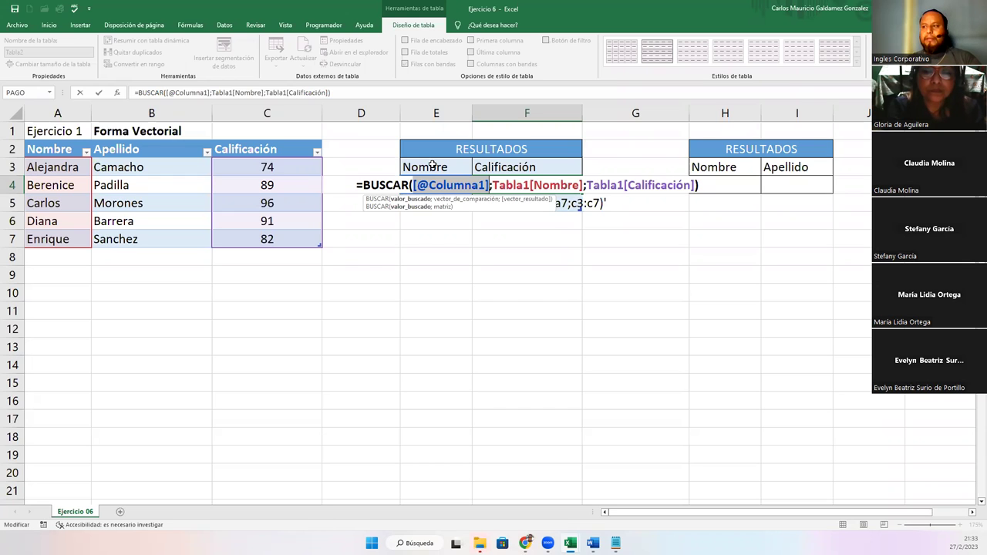
key("ctrl+Return")
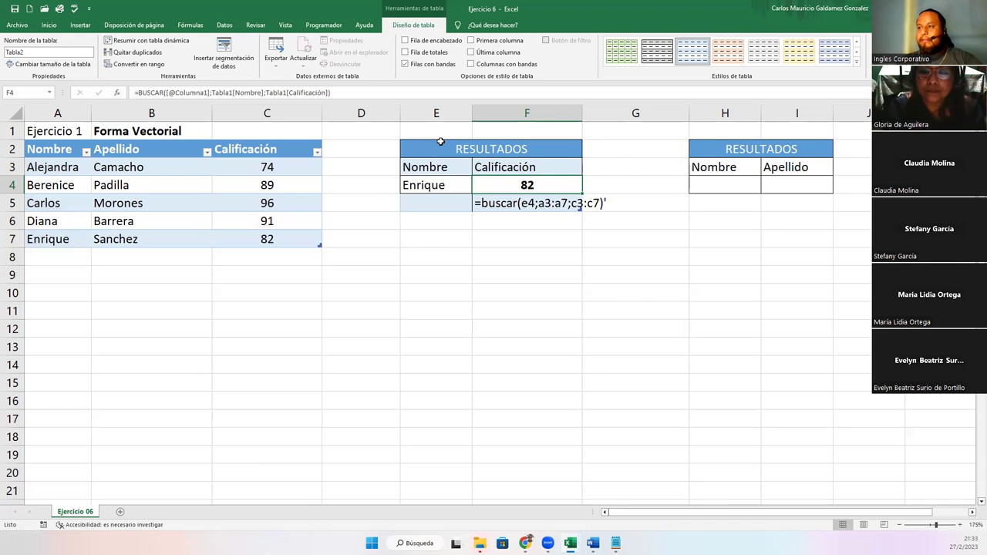
left_click_drag(440, 166, 496, 189)
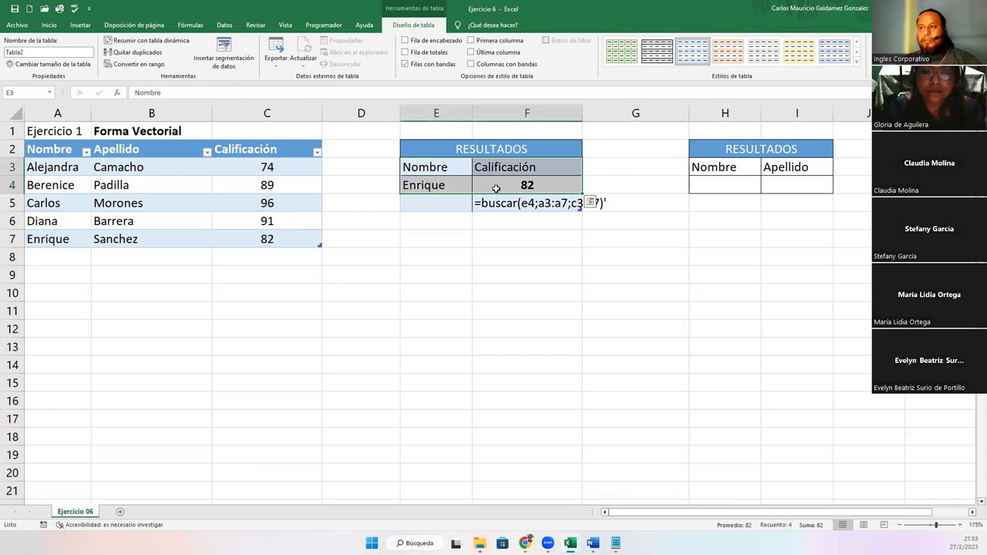
left_click(35, 49)
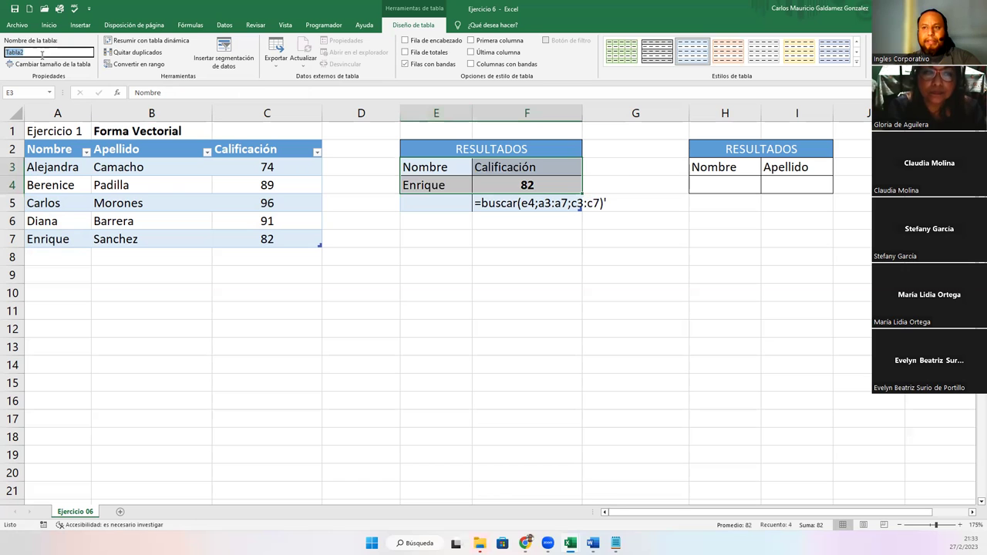
left_click(456, 151)
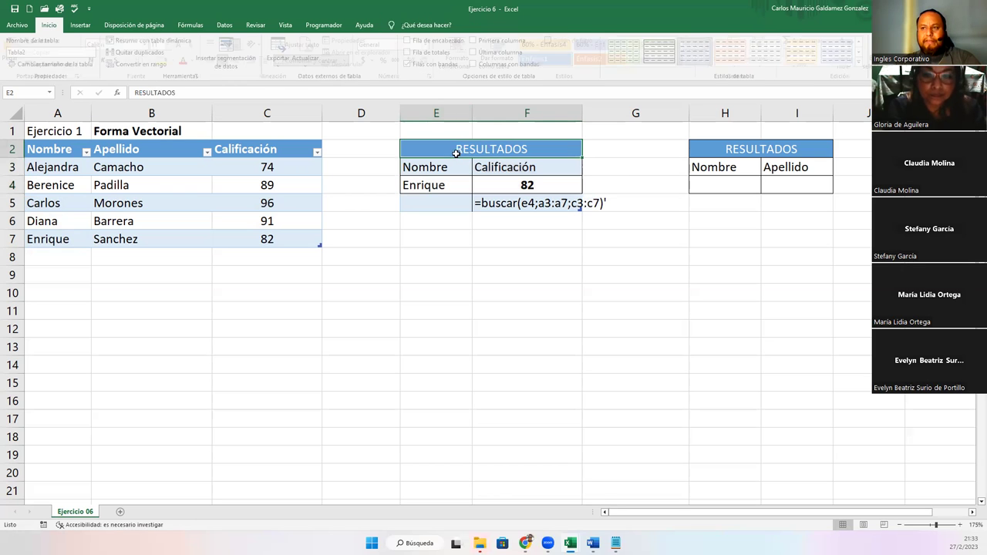
left_click_drag(452, 167, 494, 181)
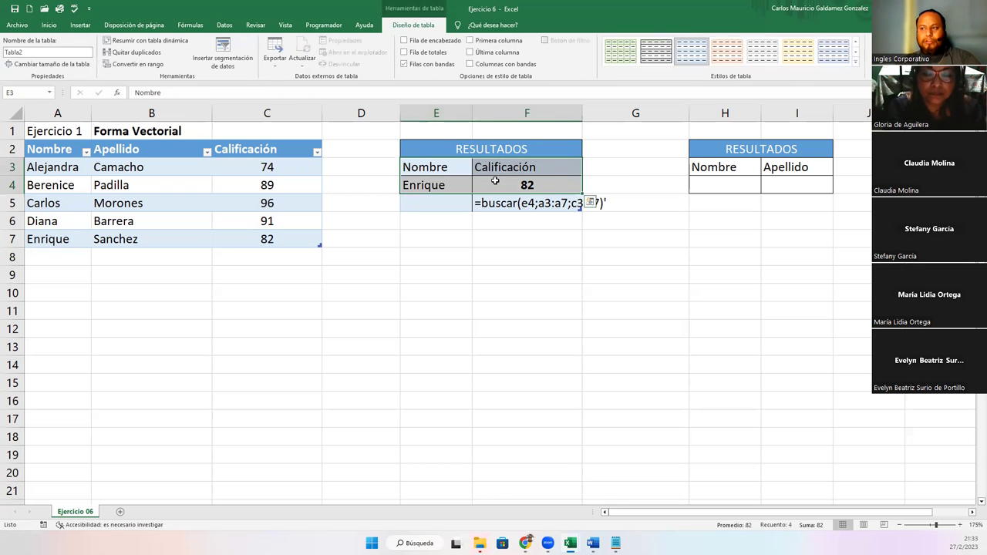
- Compare the table names assigned to the student source table and to the first RESULTADOS block E3:F4
left_click(81, 26)
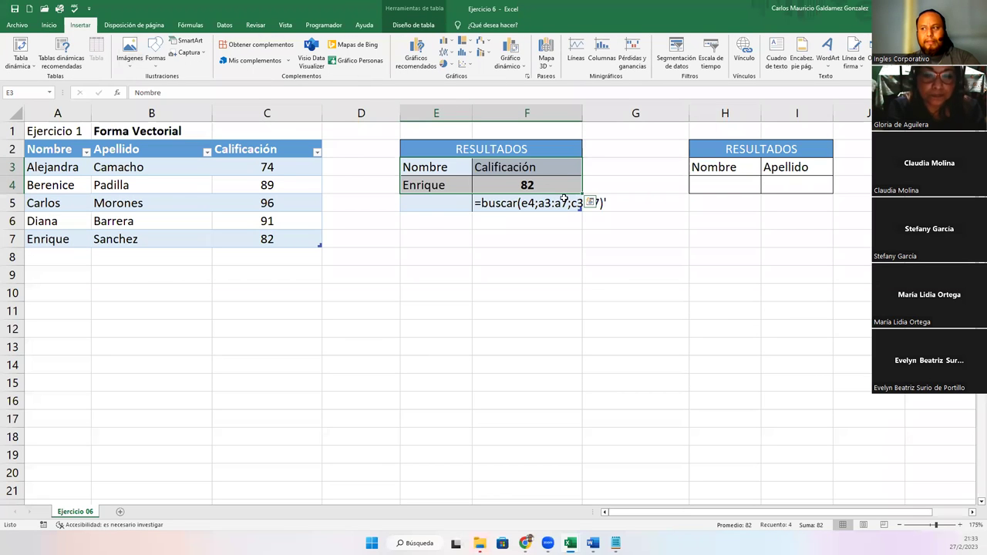
left_click(507, 182)
left_click_drag(447, 167, 490, 185)
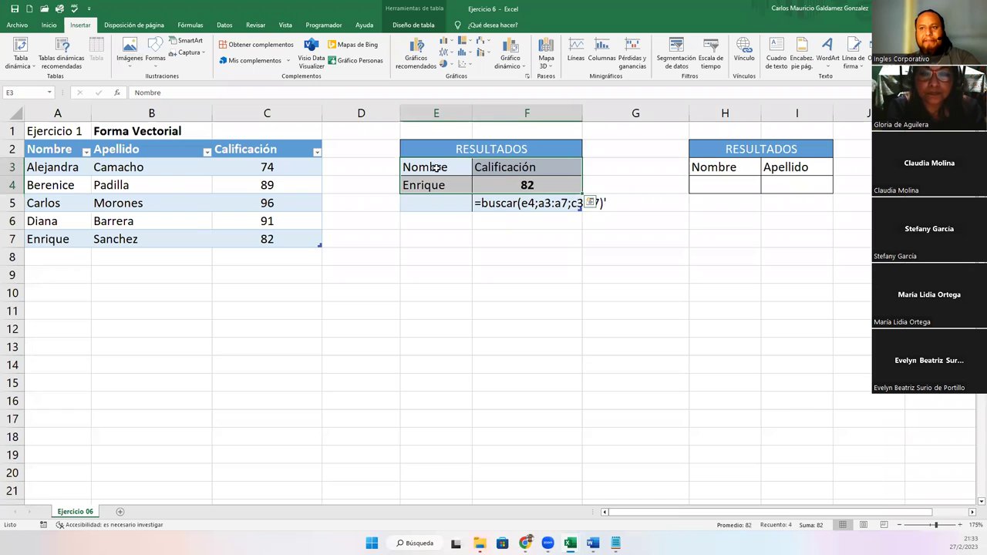
left_click(412, 24)
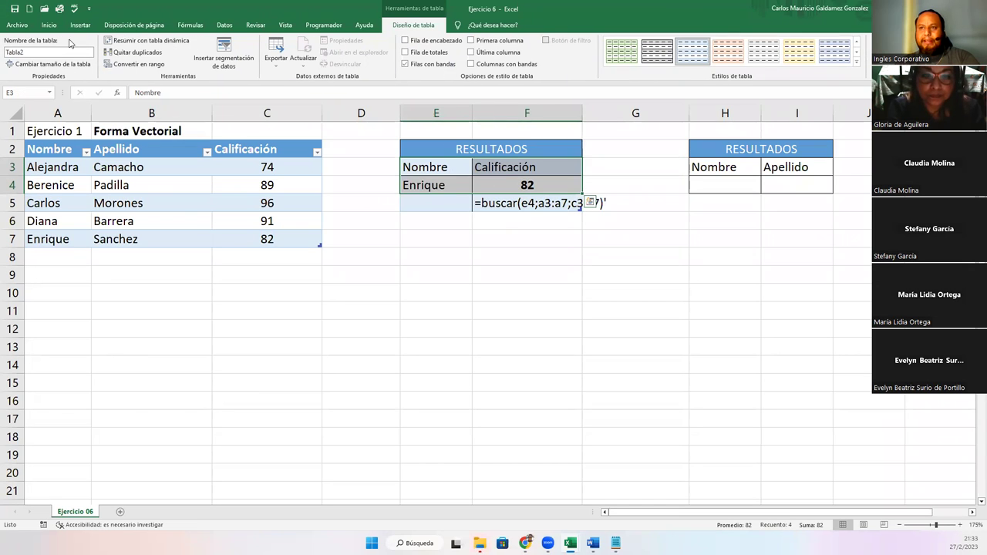
left_click(121, 201)
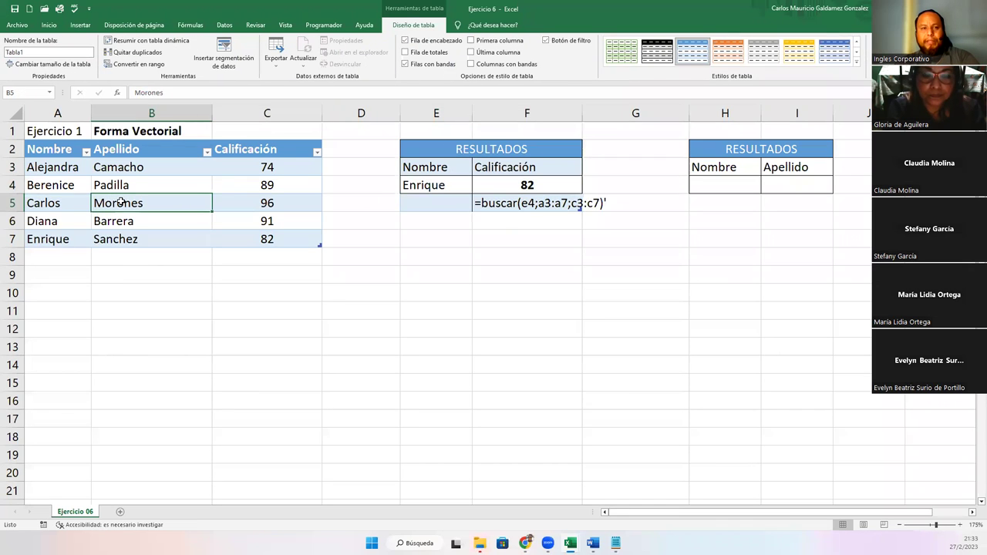
left_click_drag(447, 167, 486, 186)
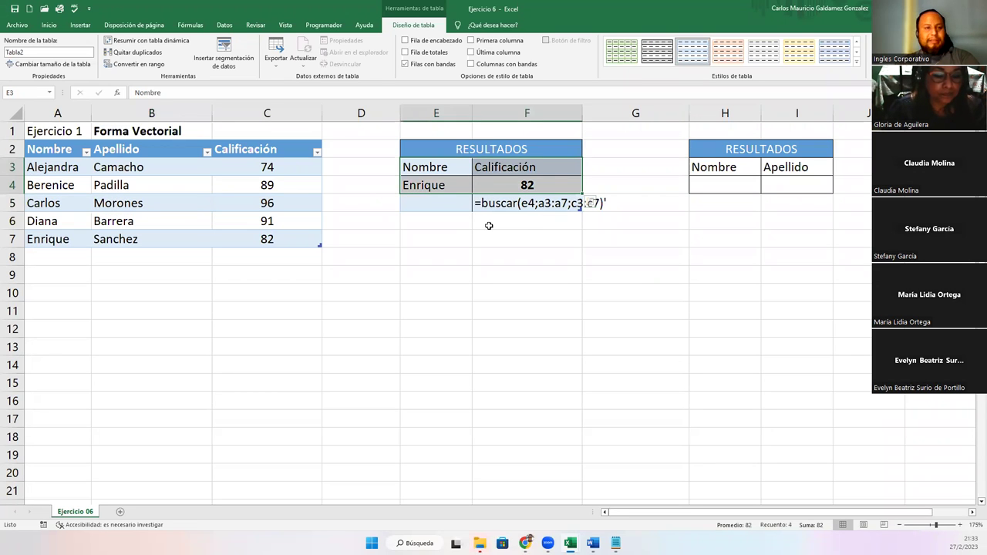
double_click(511, 189)
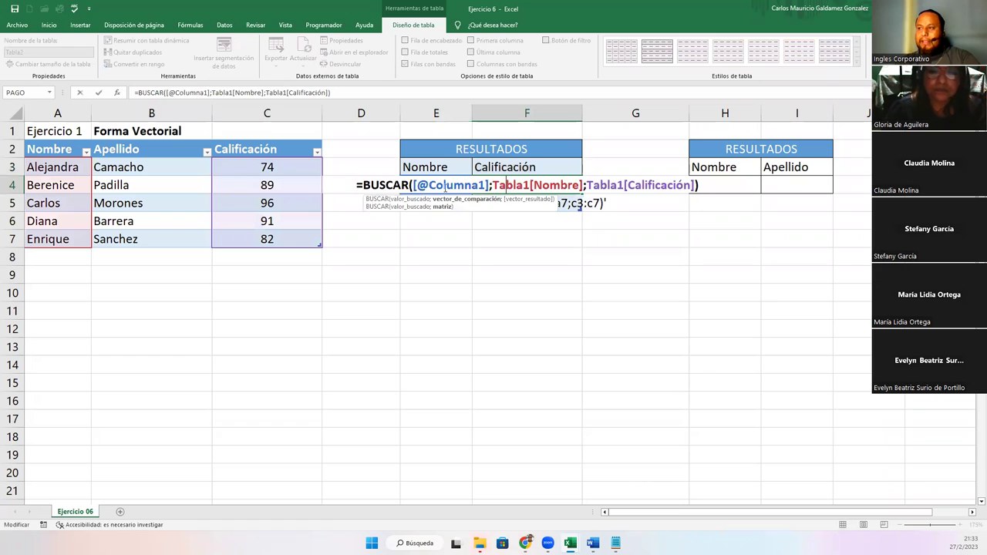
left_click_drag(414, 186, 489, 186)
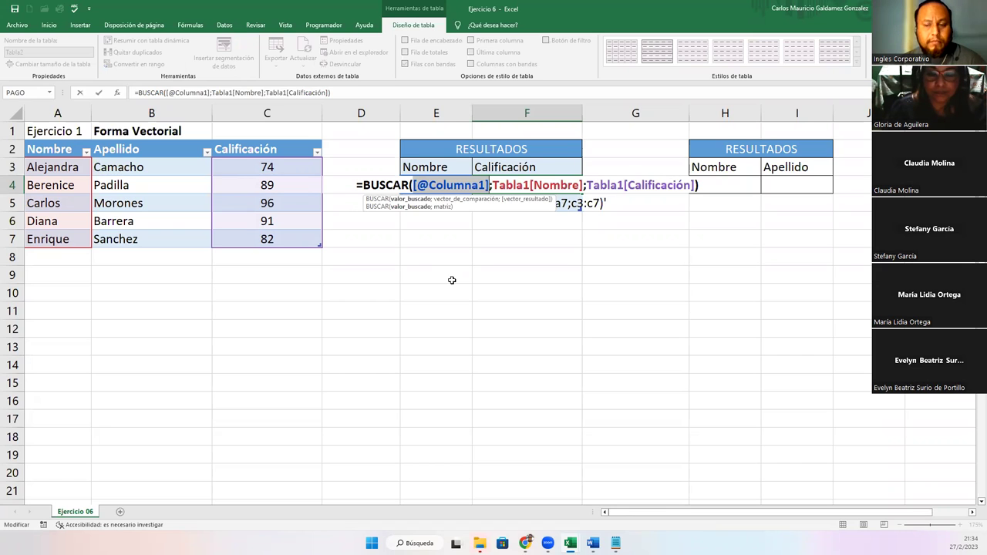
left_click(478, 287)
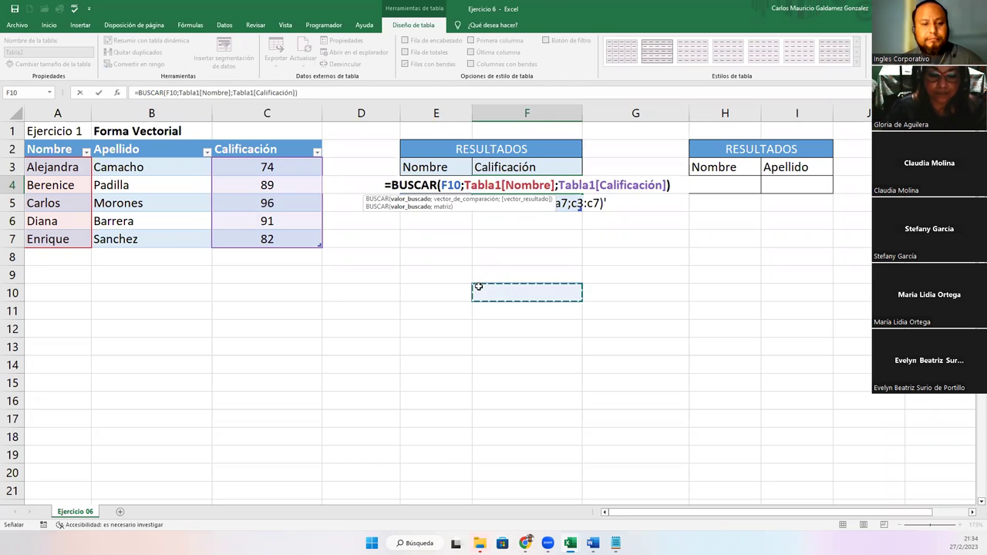
key("Escape")
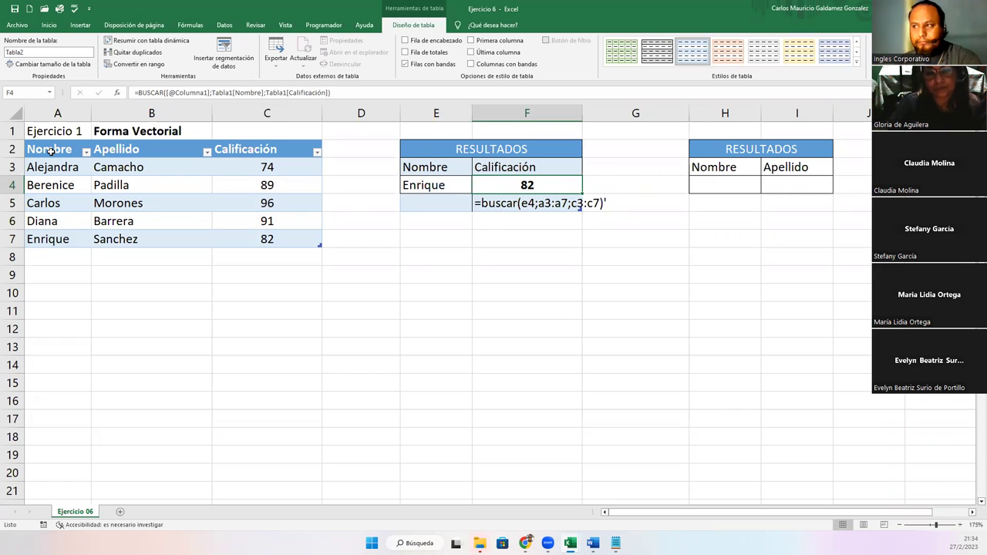
double_click(488, 184)
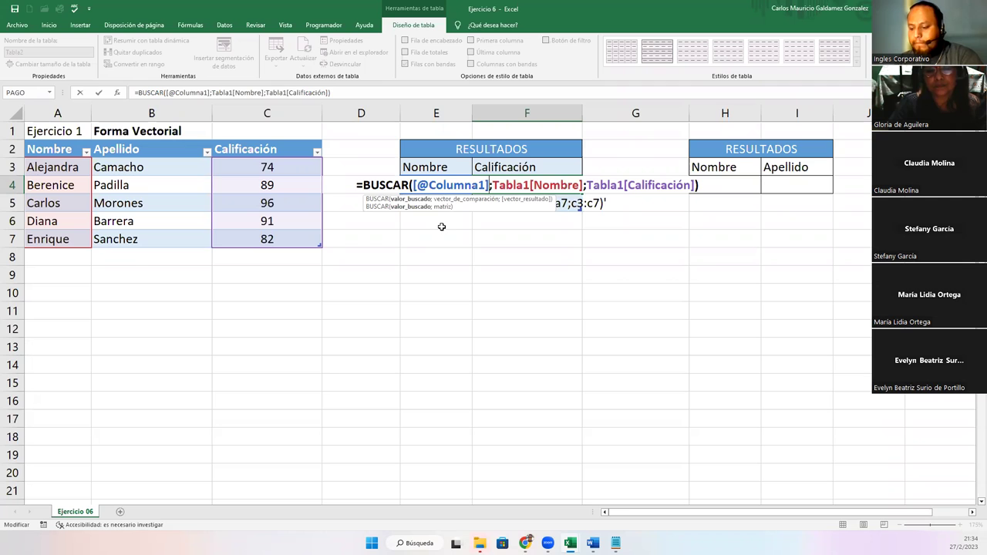
left_click(239, 329)
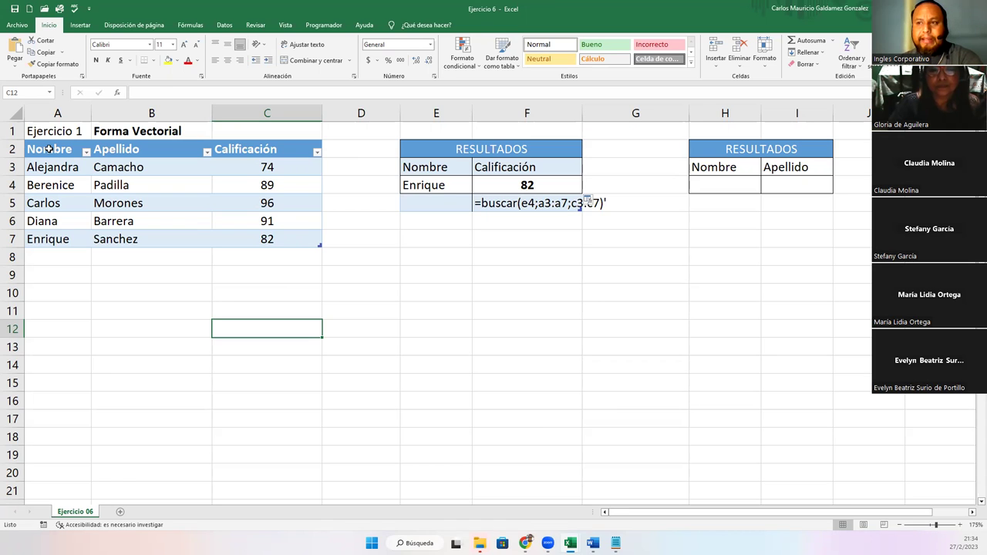
- Convert the student table A2:C7 and the first RESULTADOS table to normal ranges
left_click_drag(49, 149, 271, 239)
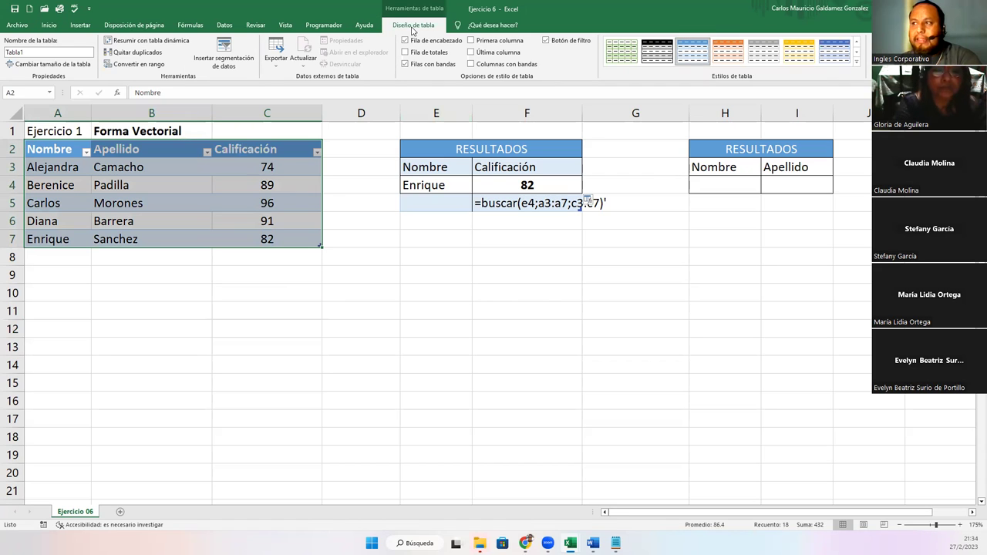
left_click(131, 68)
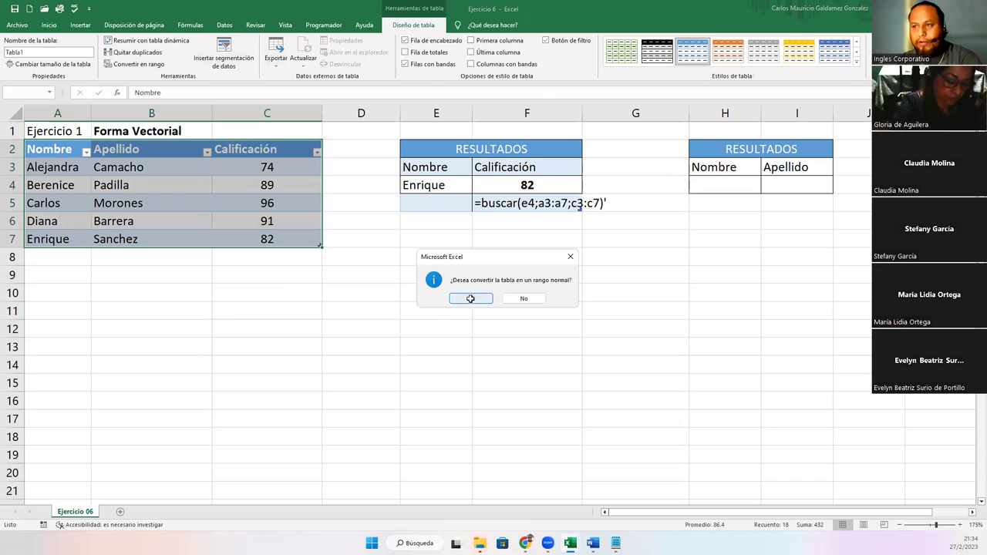
left_click(472, 301)
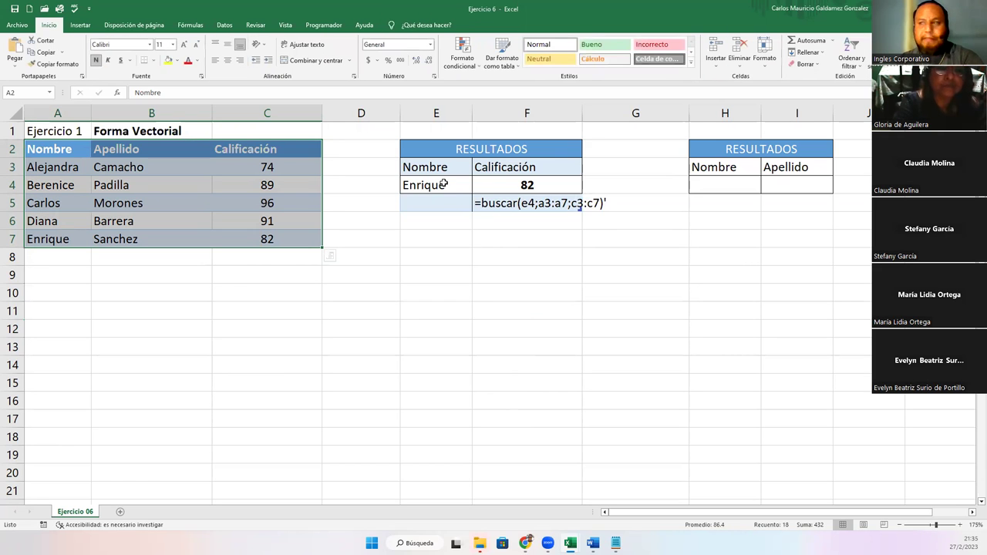
left_click_drag(445, 165, 506, 189)
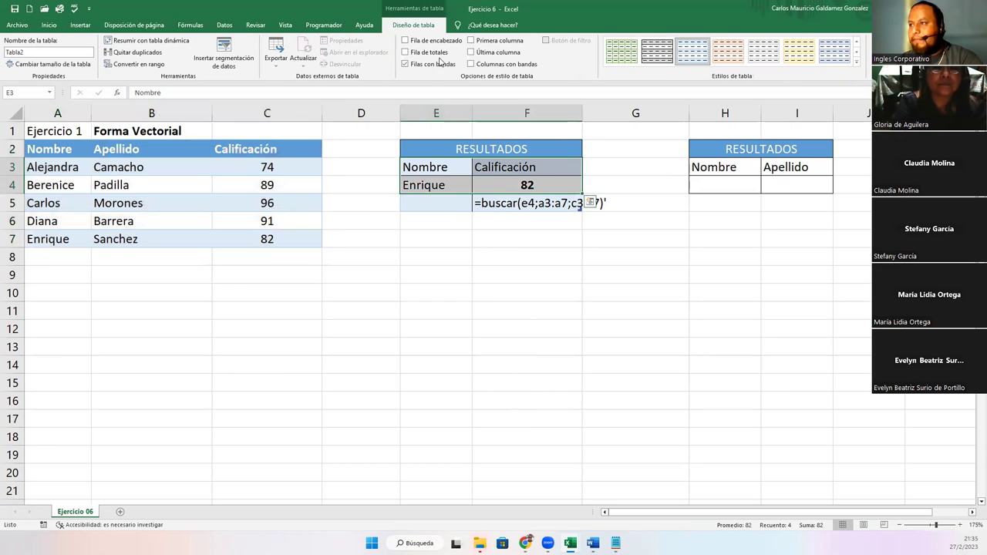
left_click(133, 64)
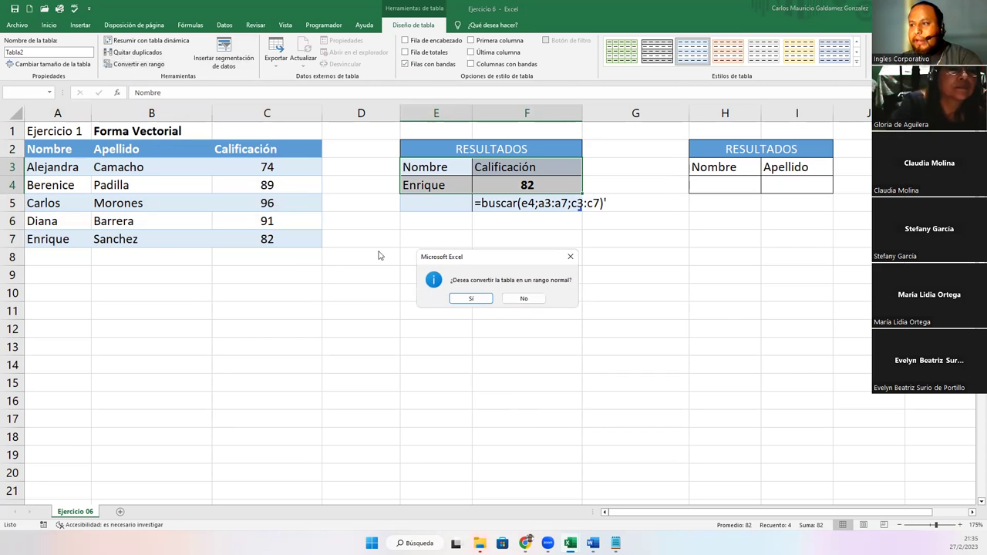
left_click(466, 299)
left_click(346, 298)
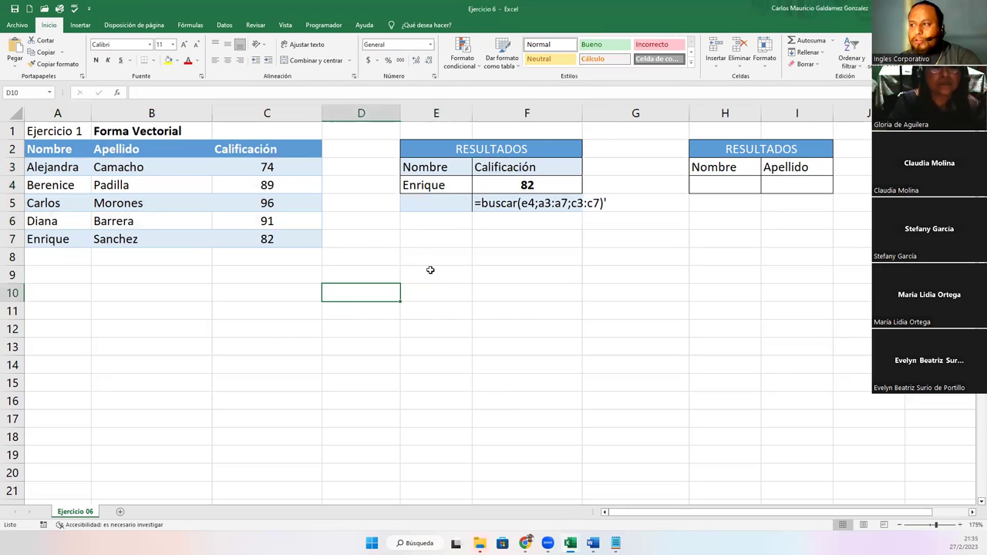
- Clear the BUSCAR formula from F4 and the written-out text formula from F5
left_click(503, 187)
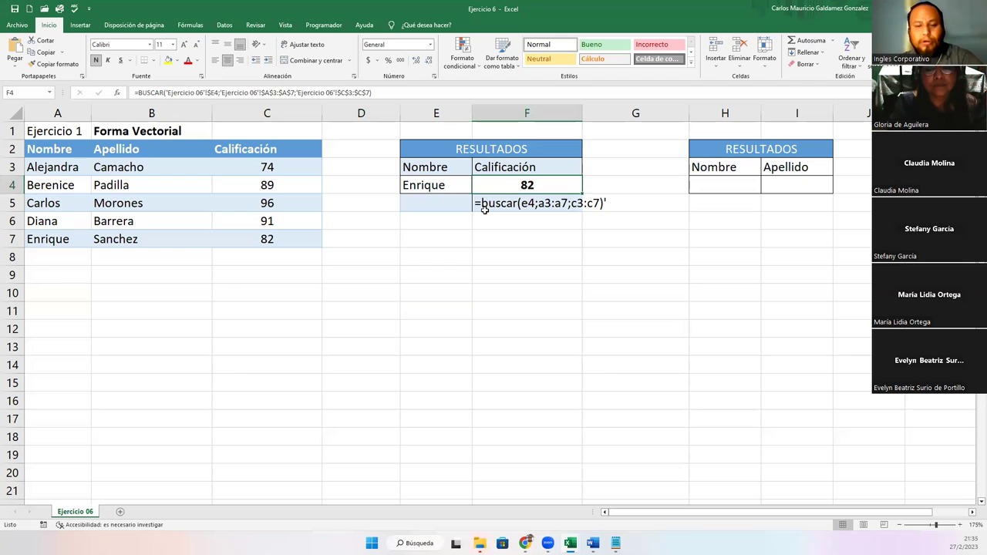
key("Delete")
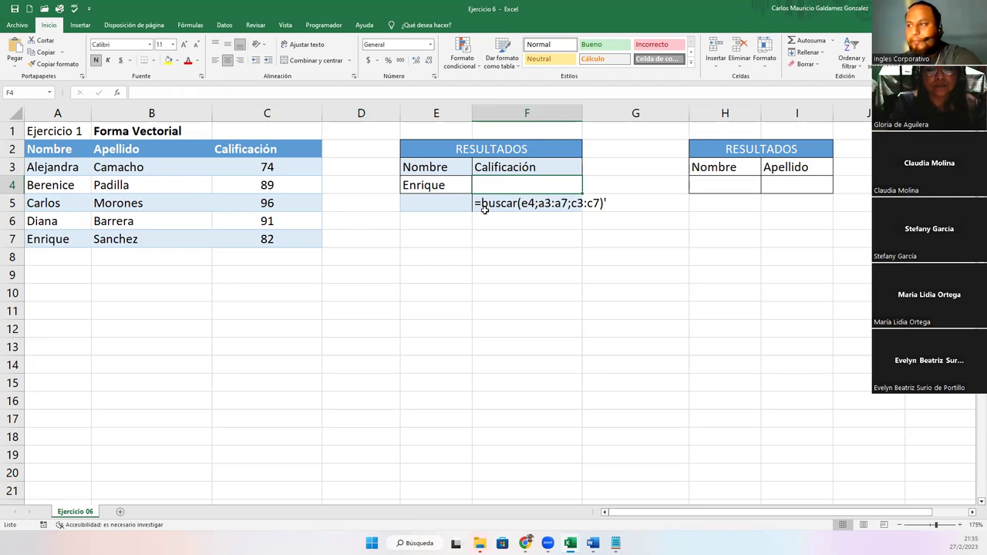
left_click(443, 191)
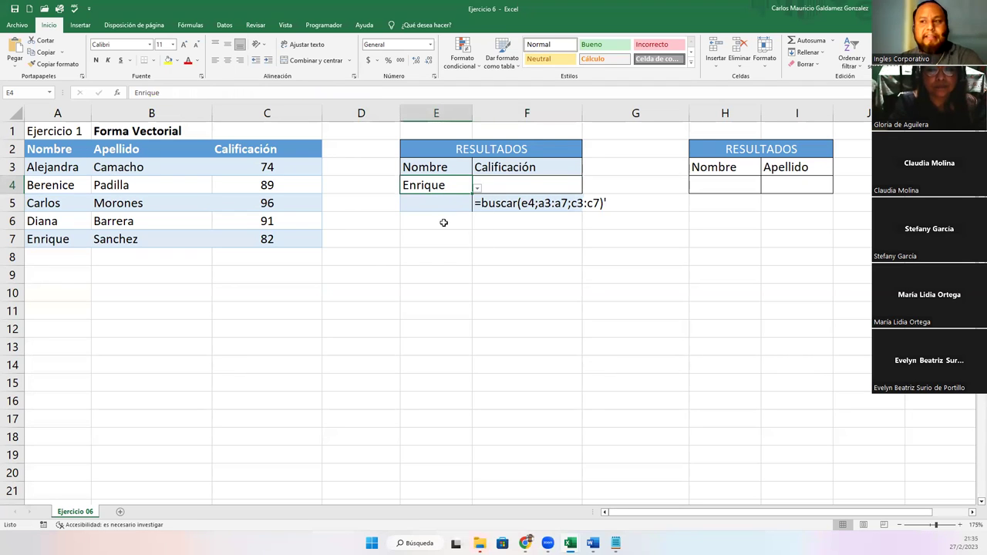
left_click(77, 167)
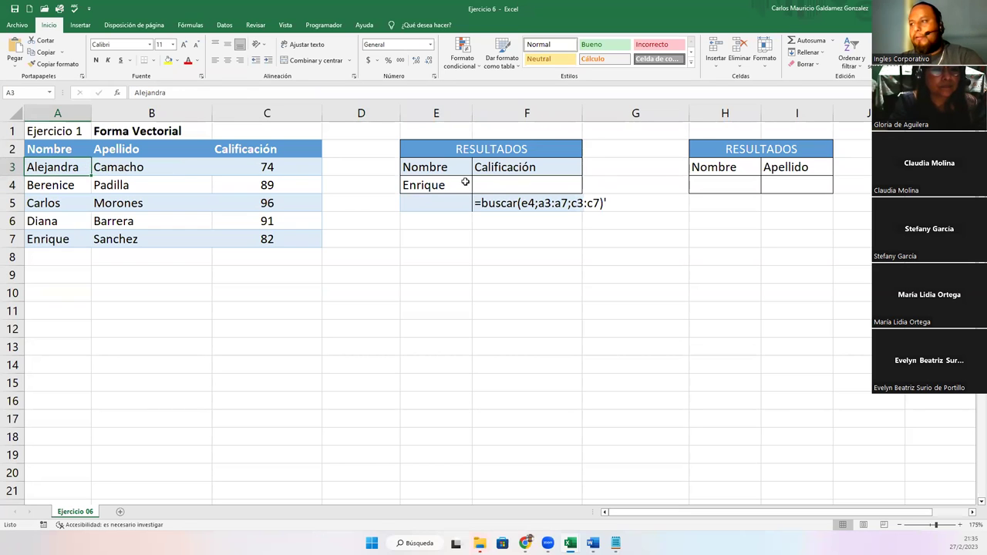
left_click(493, 186)
left_click(521, 203)
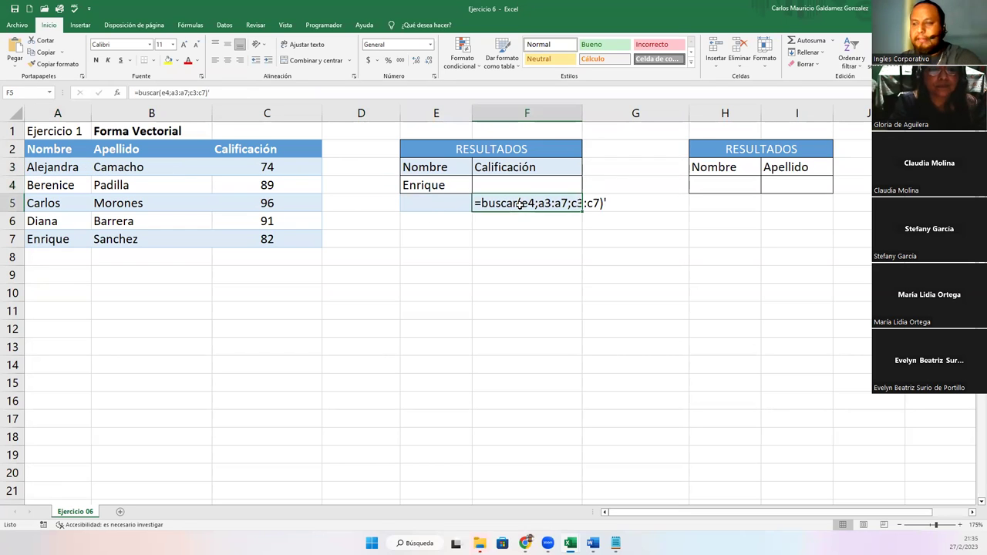
key("Delete")
- Enter =BUSCAR(E4;A3:A7;C3:C7) in F4 to look up the student's grade, and review its cell references
left_click(513, 183)
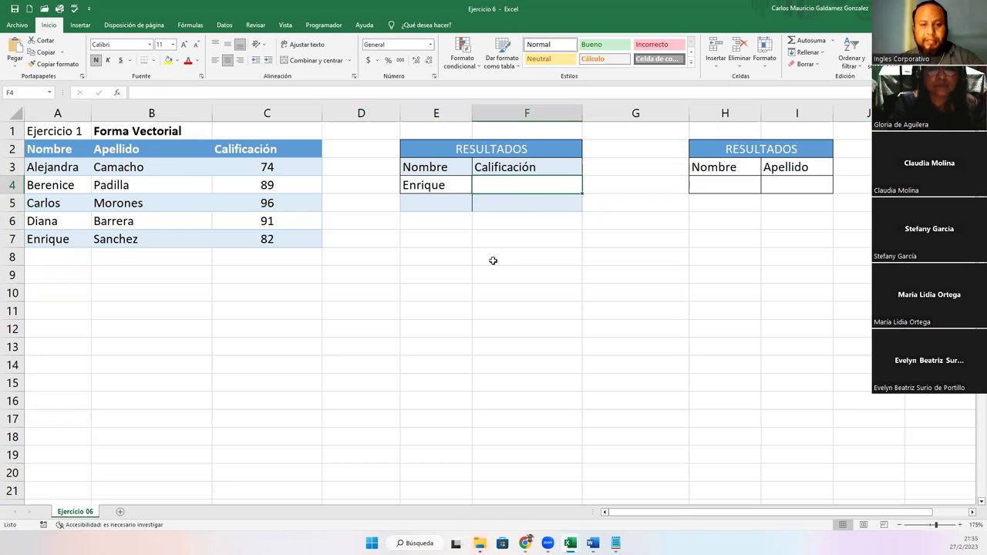
type("=")
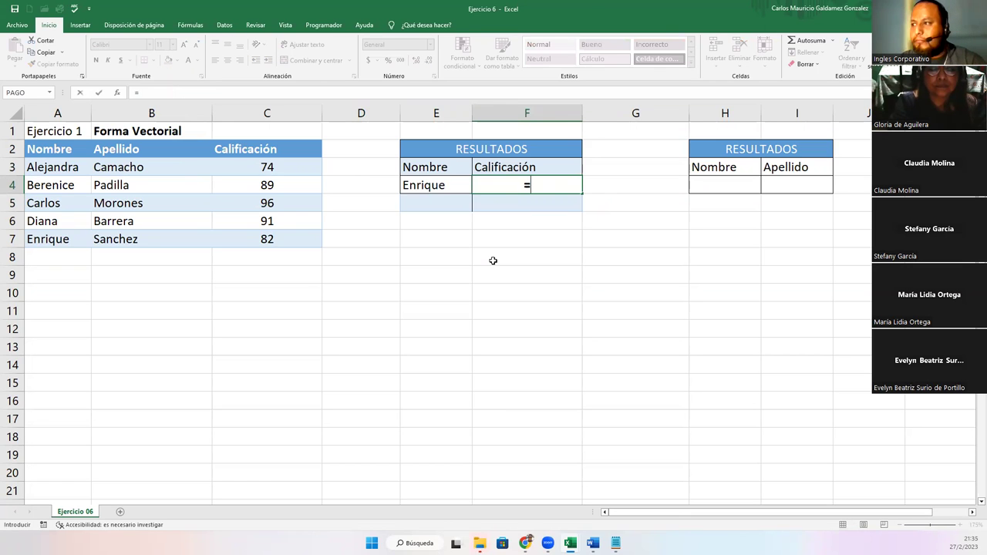
type("BUSCAR(")
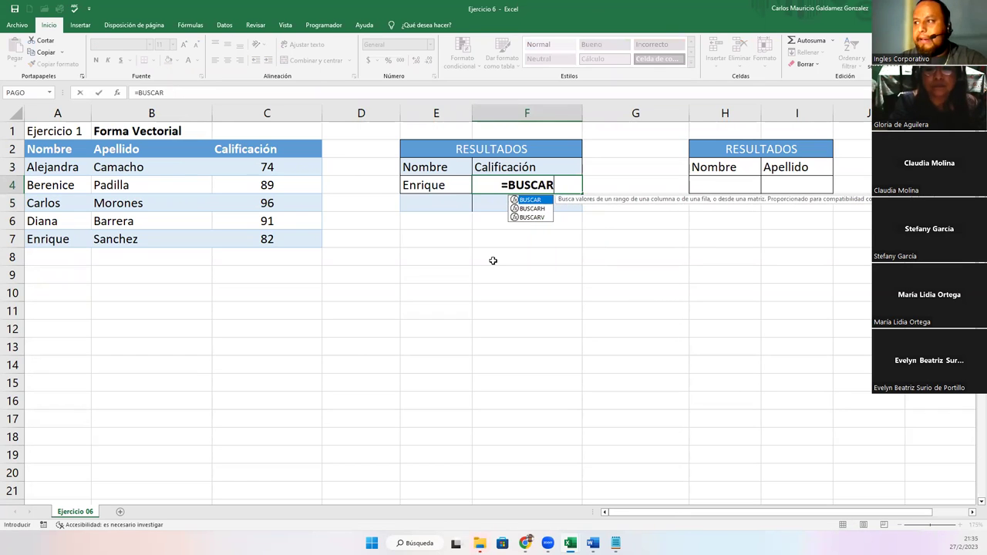
left_click(430, 186)
type(";")
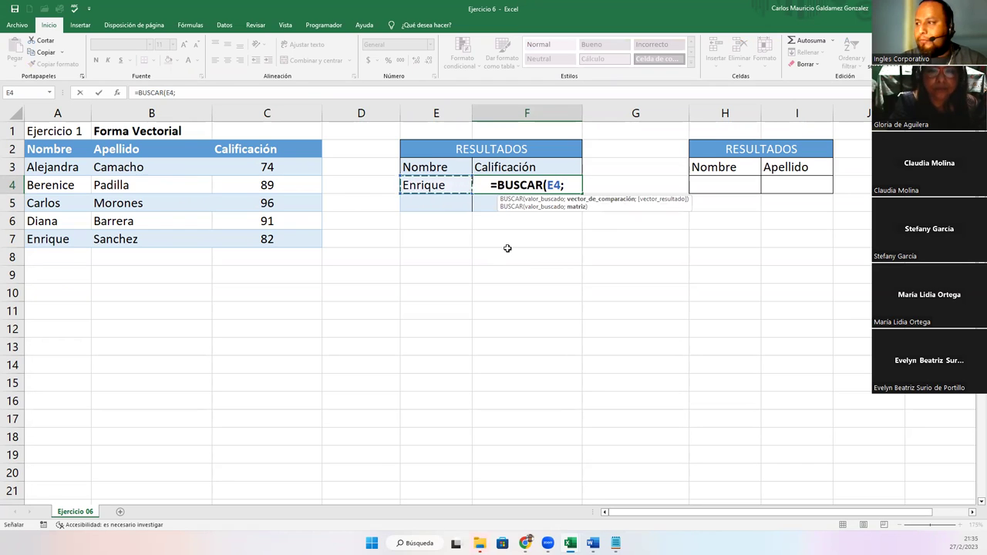
left_click_drag(44, 172, 49, 240)
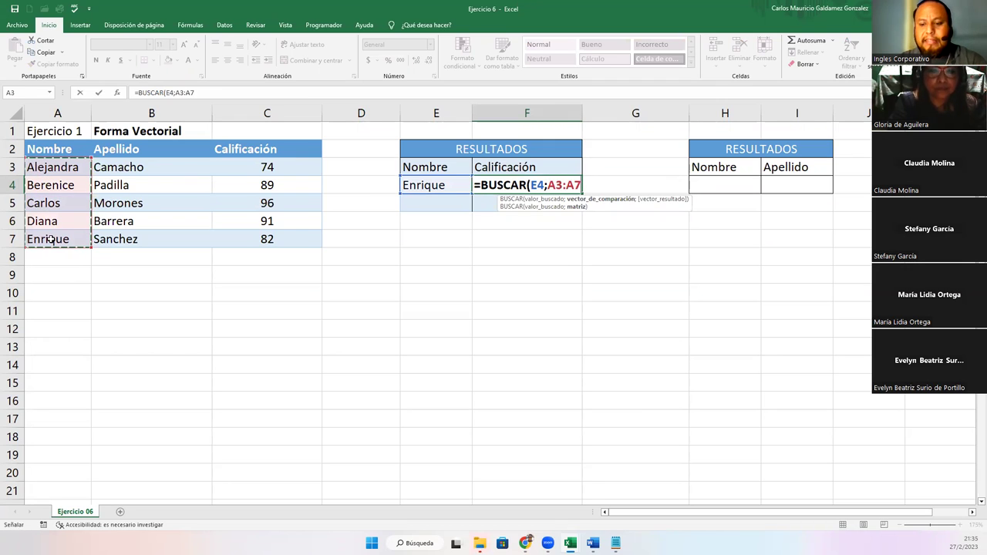
type(";")
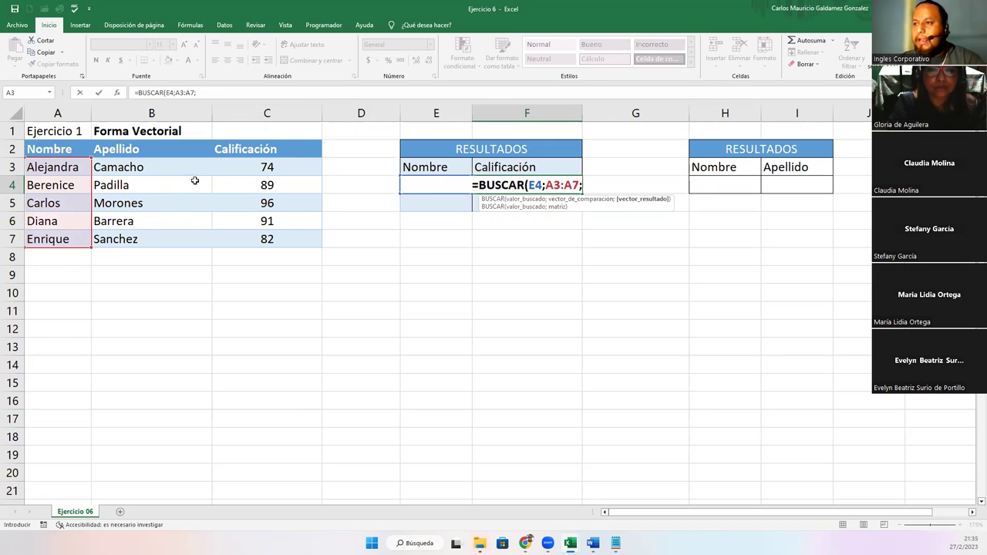
left_click_drag(234, 166, 244, 236)
type(")")
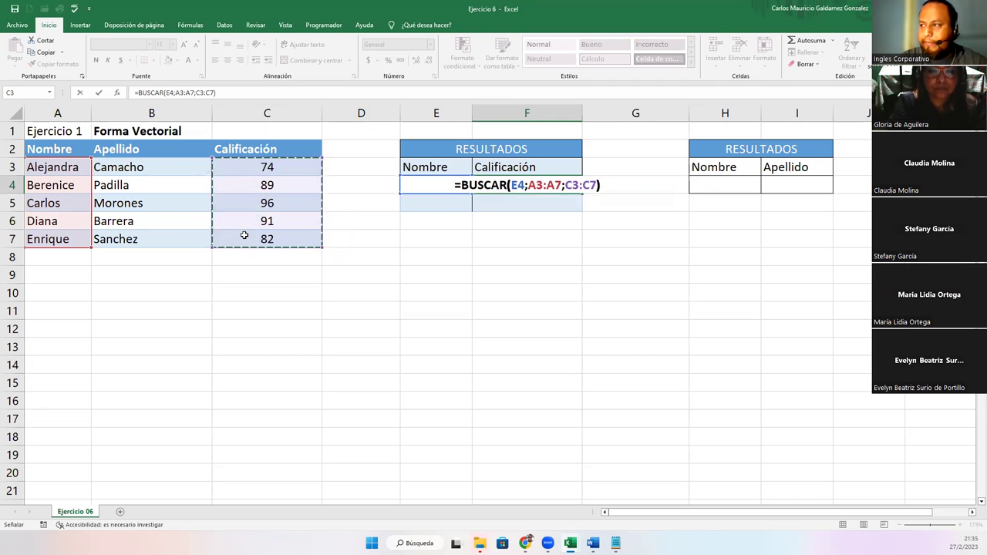
key("Return")
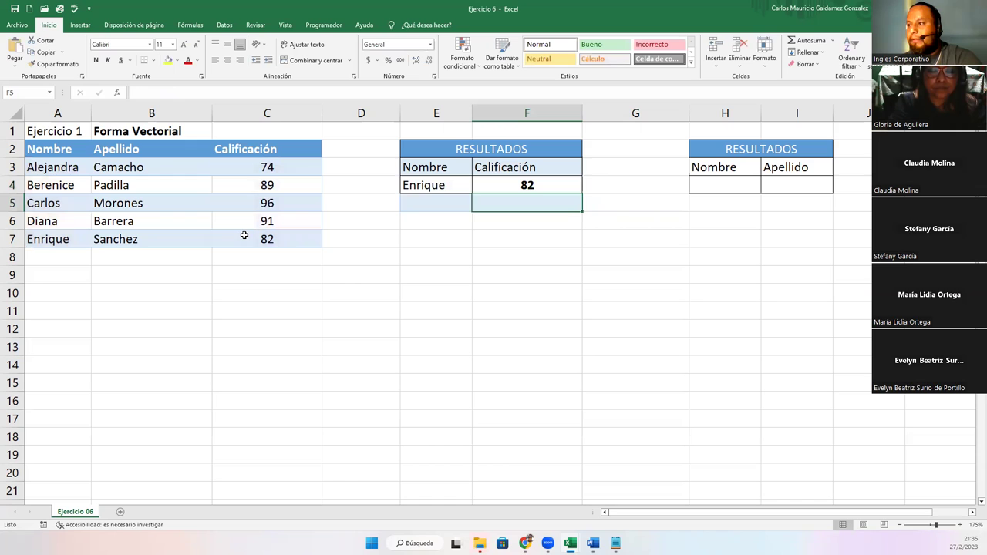
key("Up")
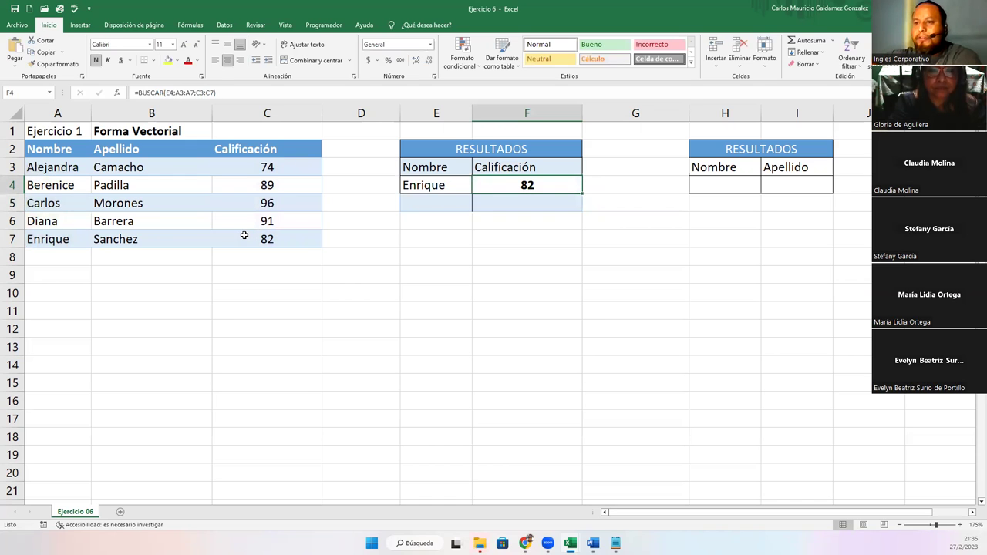
key("F2")
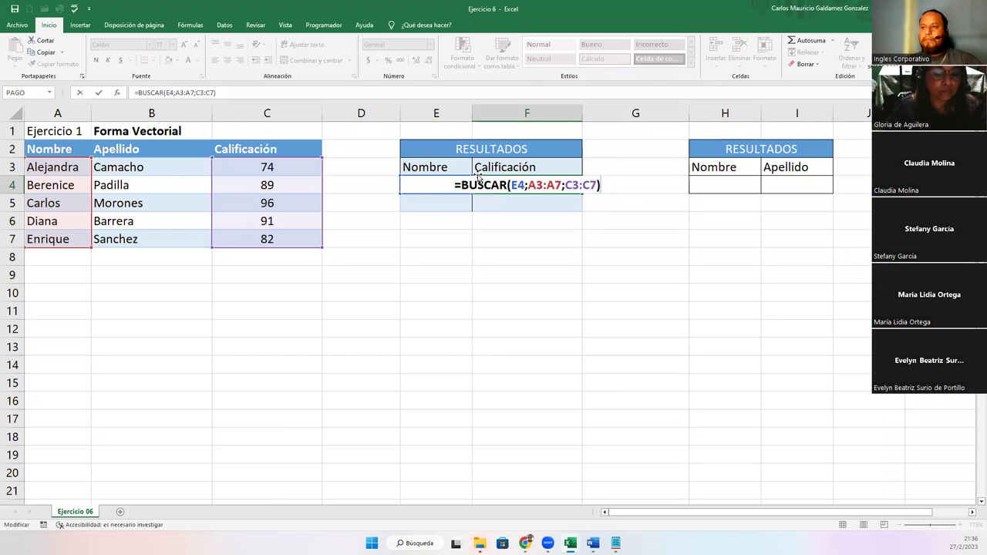
left_click(173, 180)
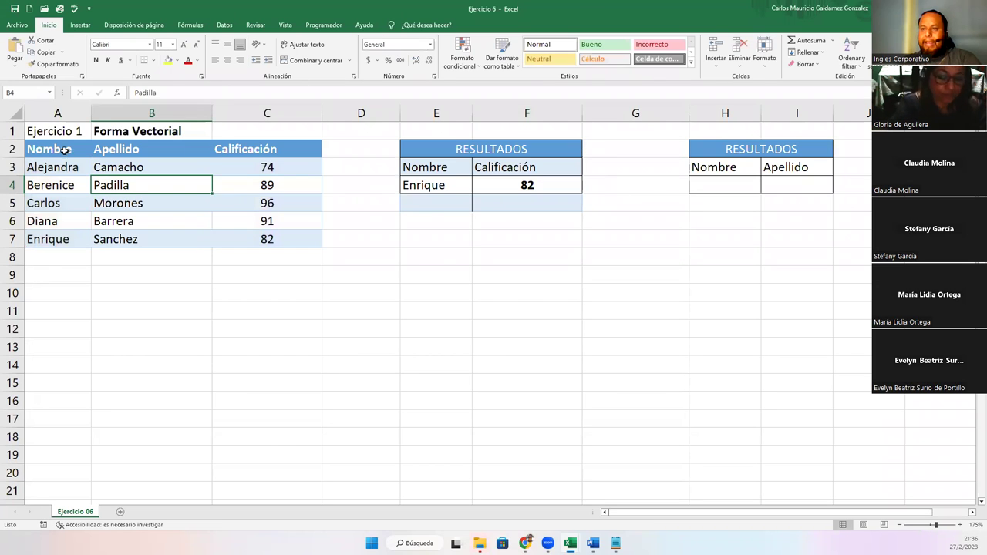
- Create a table with headers from the second RESULTADOS block, H2:I3
left_click(725, 167)
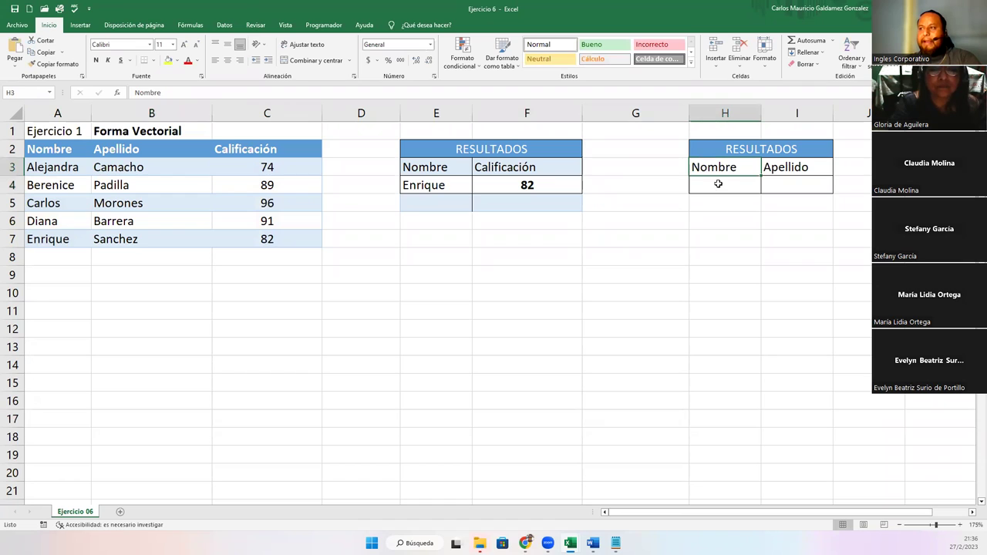
left_click(718, 183)
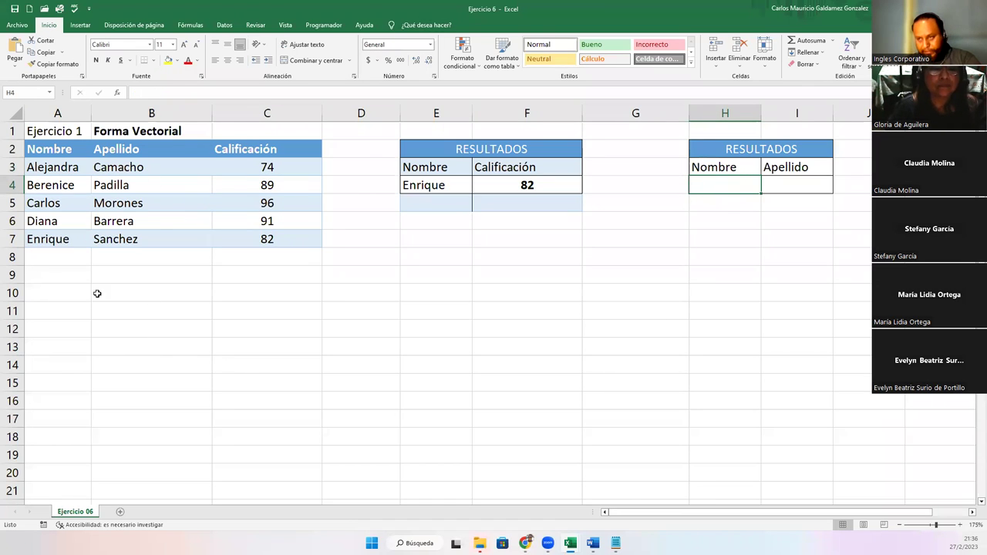
left_click(744, 166)
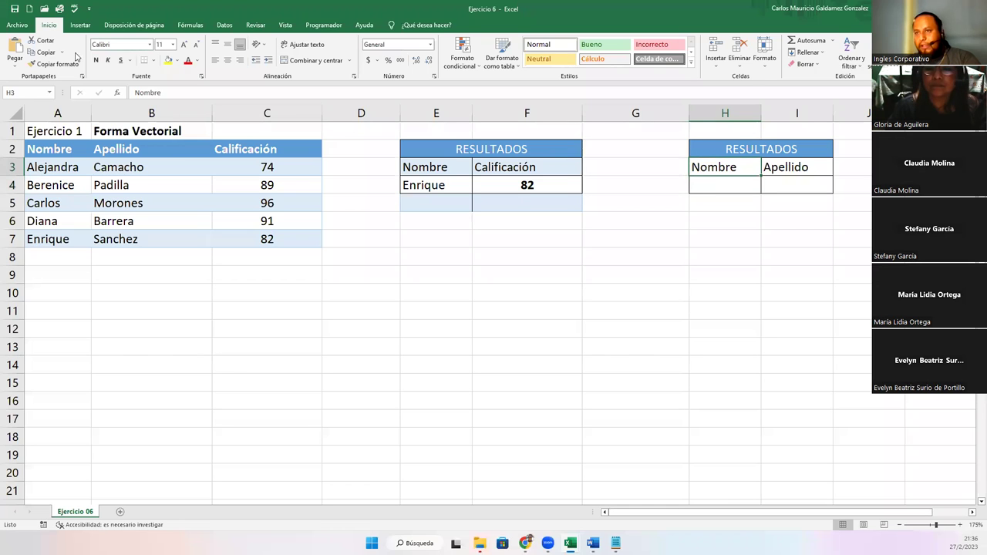
left_click(80, 25)
left_click(95, 46)
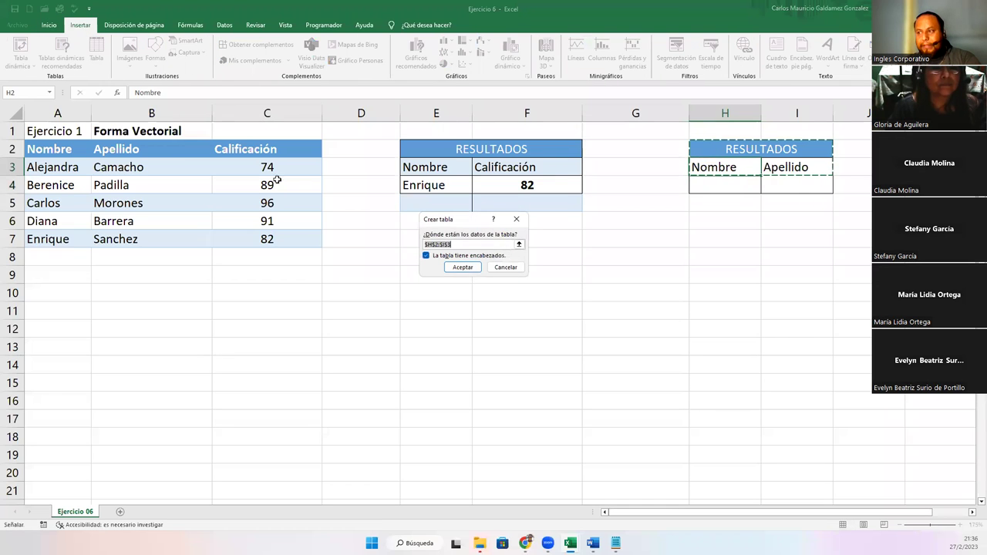
left_click(461, 267)
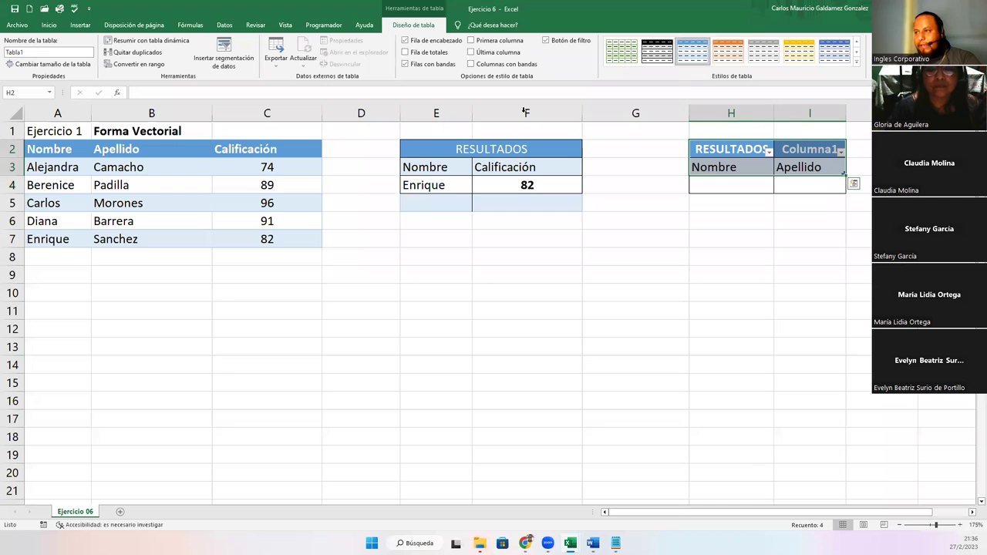
- Convert the new table at H2:I3 back to a normal range
left_click(782, 262)
left_click_drag(718, 151, 786, 160)
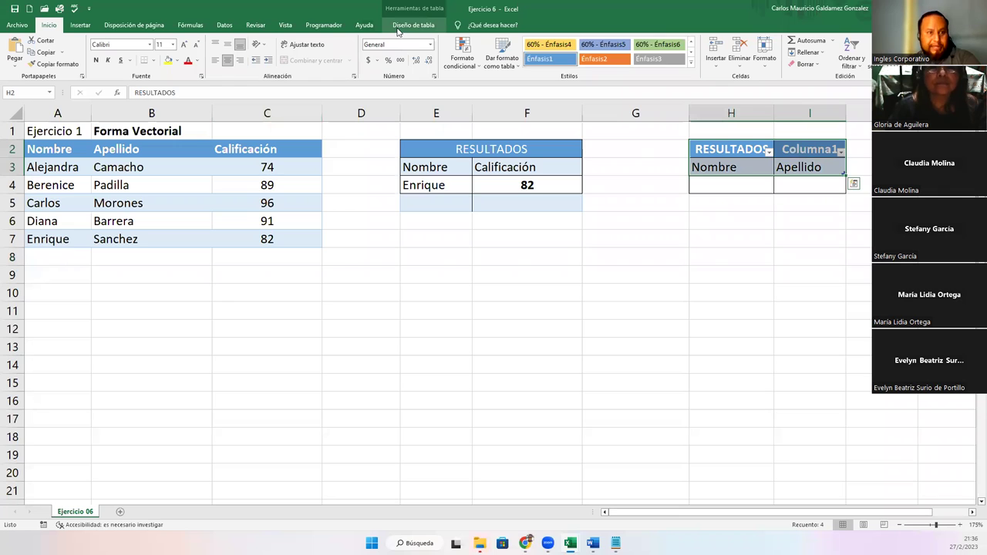
left_click(412, 25)
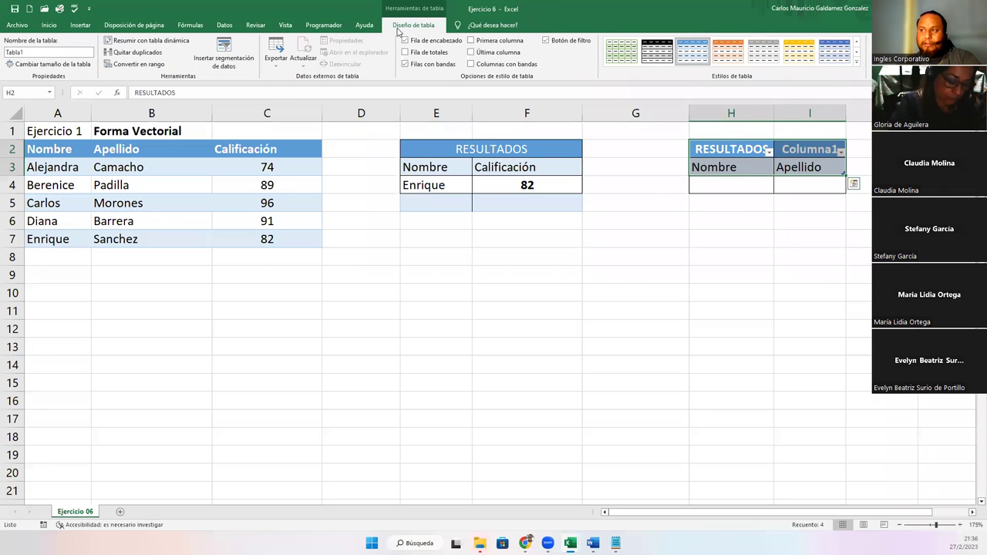
left_click(139, 66)
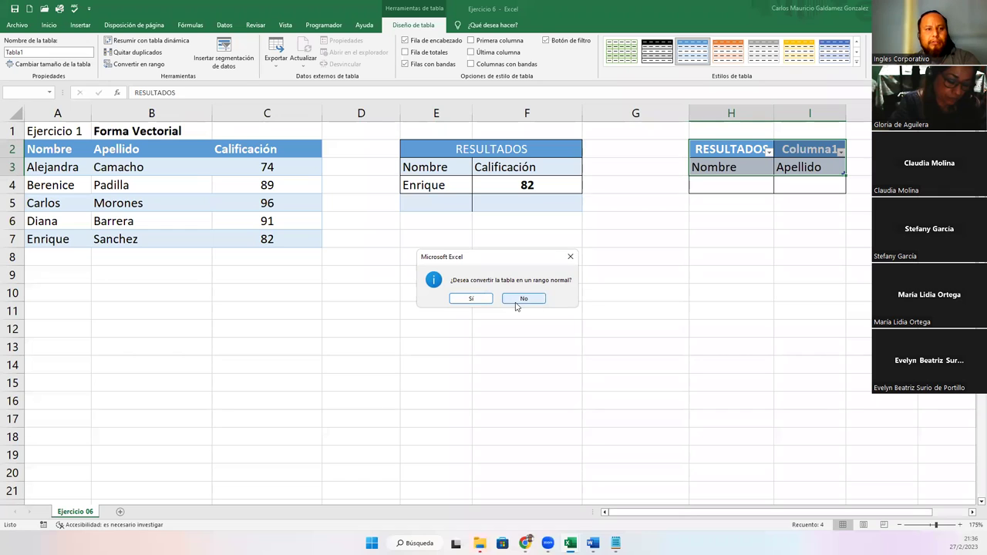
left_click(460, 300)
left_click(744, 268)
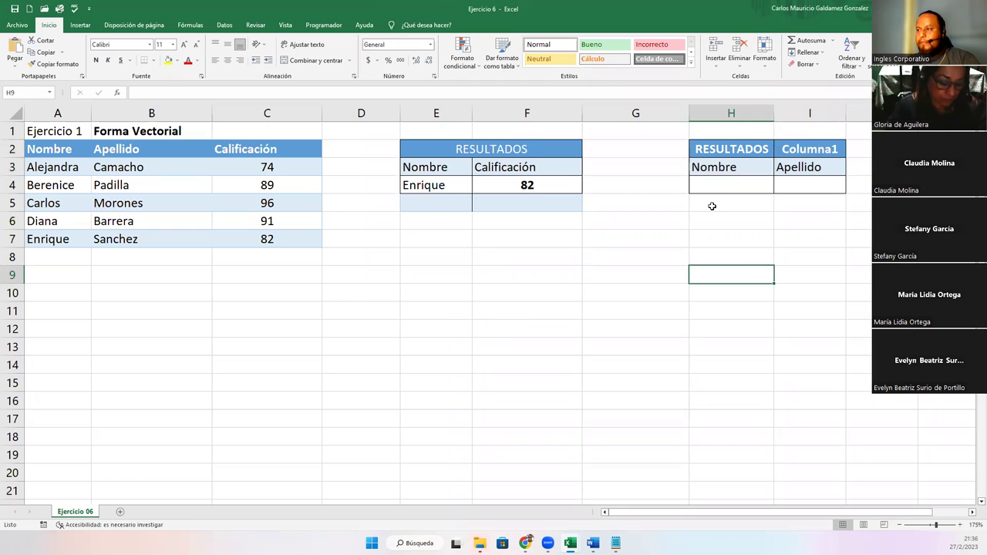
- Remove the leftover table formatting from E5:F5 by pasting the blank cells E7:F7 over it
left_click_drag(436, 242, 546, 240)
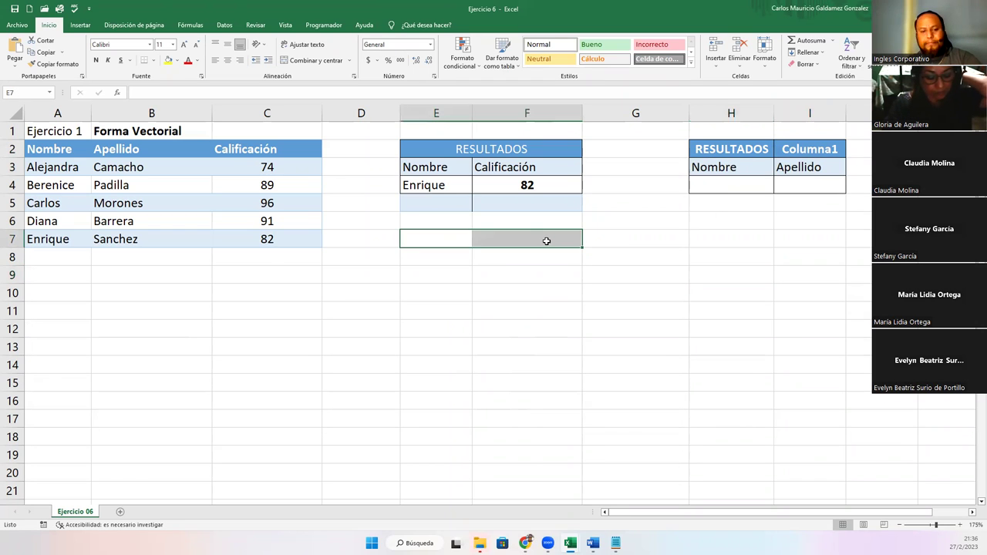
key("ctrl+c")
left_click(460, 200)
key("ctrl+v")
left_click(475, 289)
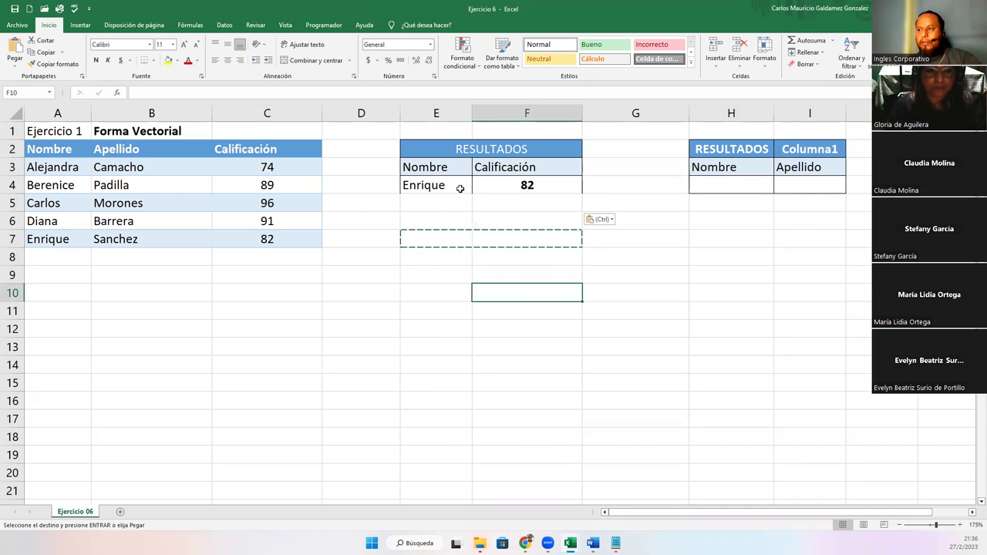
- Apply outside borders to E4:F4 in the first RESULTADOS block
left_click_drag(461, 188, 494, 190)
left_click(153, 60)
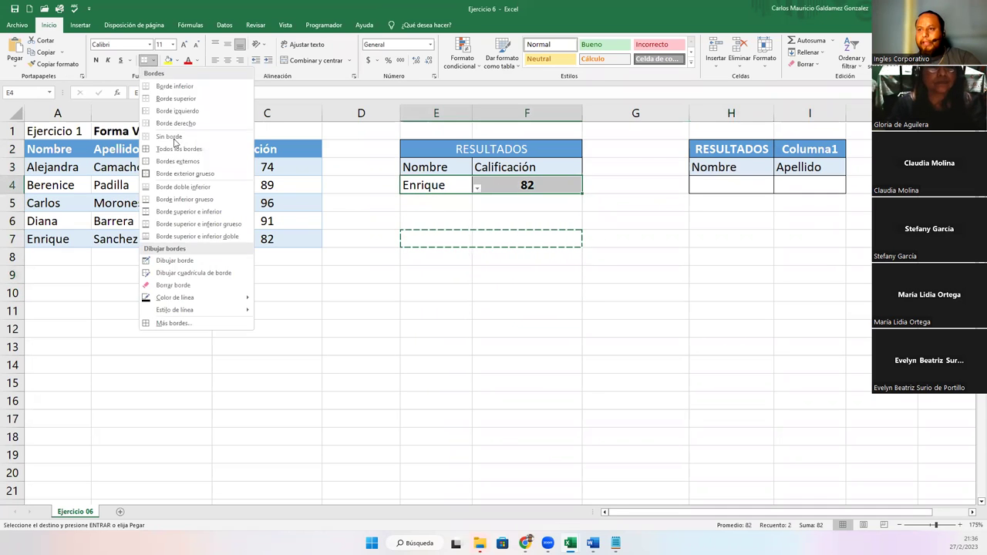
left_click(177, 161)
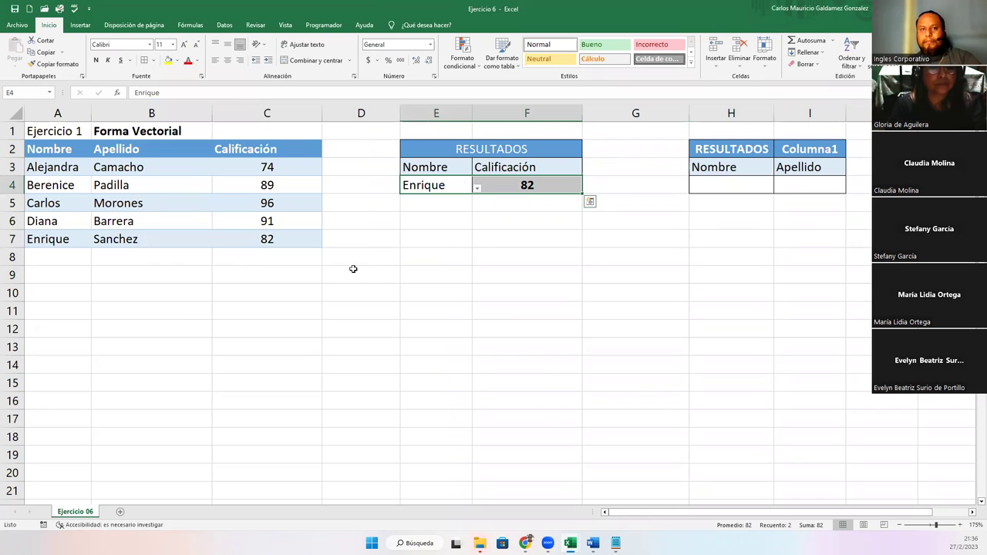
left_click(438, 222)
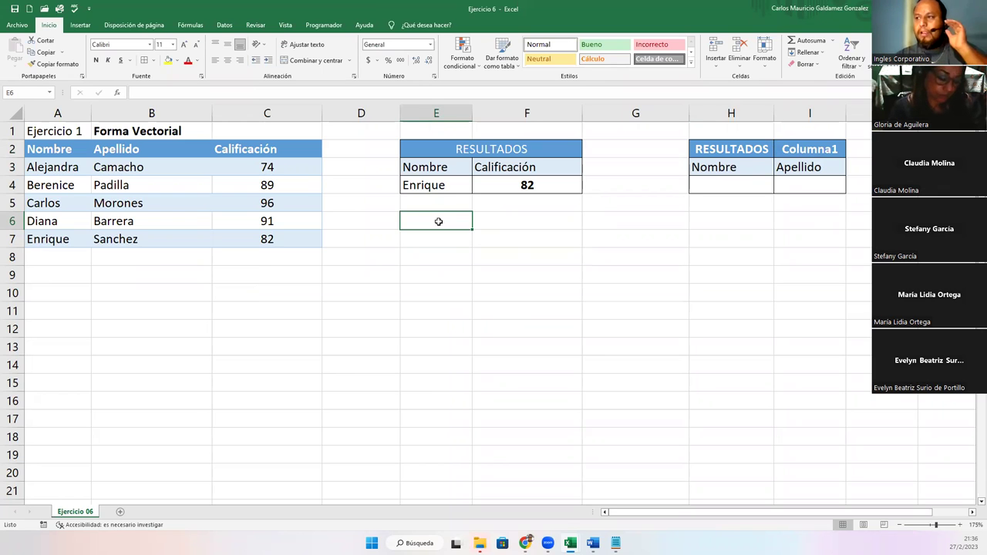
- Narrow column G and replace the headings in H2:I2 with a copy of the merged RESULTADOS title from E2:F2
left_click_drag(685, 115, 637, 115)
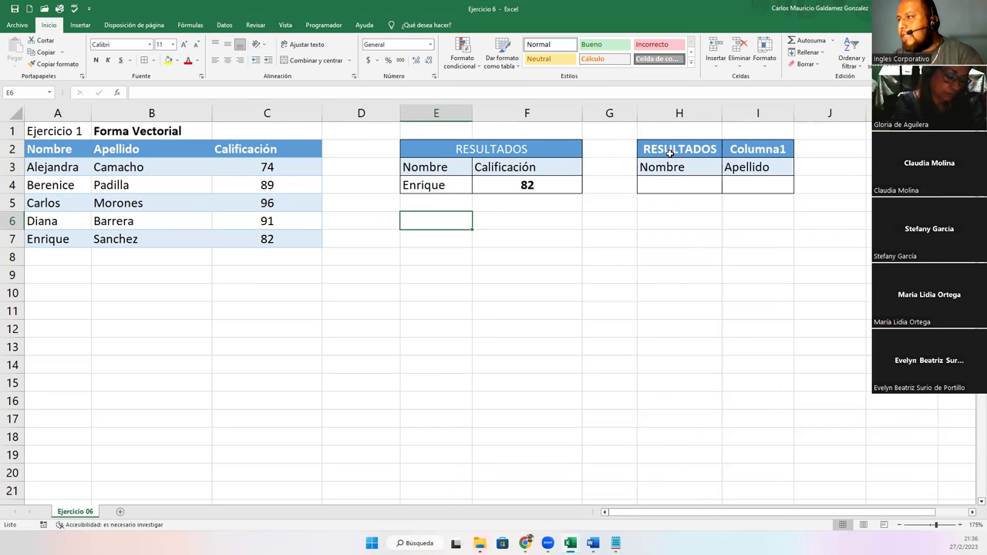
left_click(522, 154)
key("ctrl+c")
left_click(674, 150)
key("ctrl+v")
left_click(670, 168)
left_click(668, 186)
left_click(767, 182)
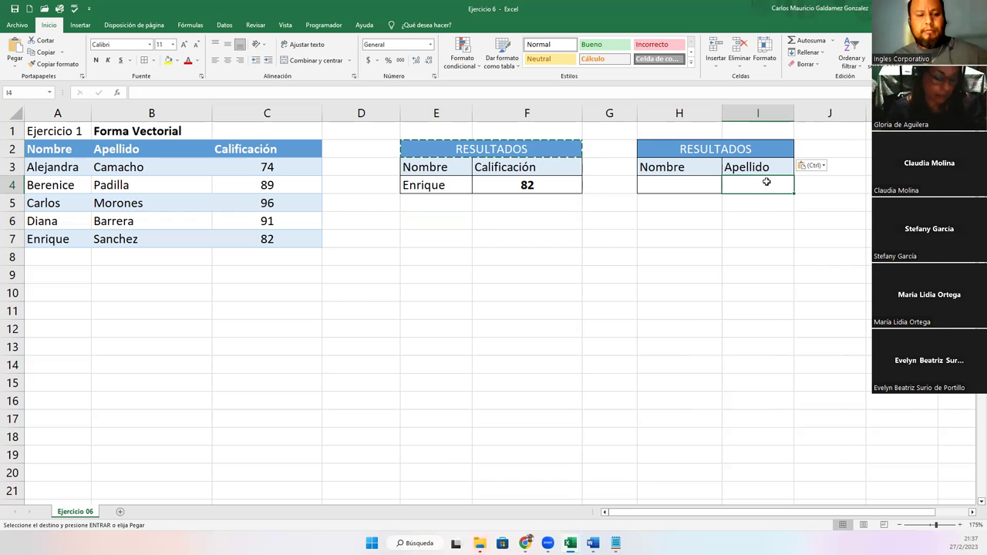
key("Escape")
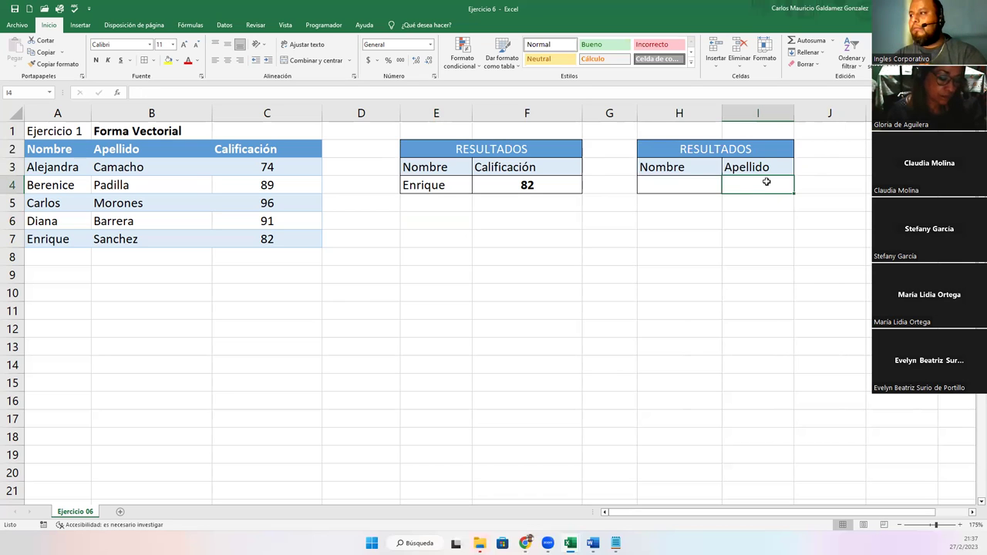
- Copy the name drop-down cell E4 to H4 and choose the student listed in A5
left_click(686, 191)
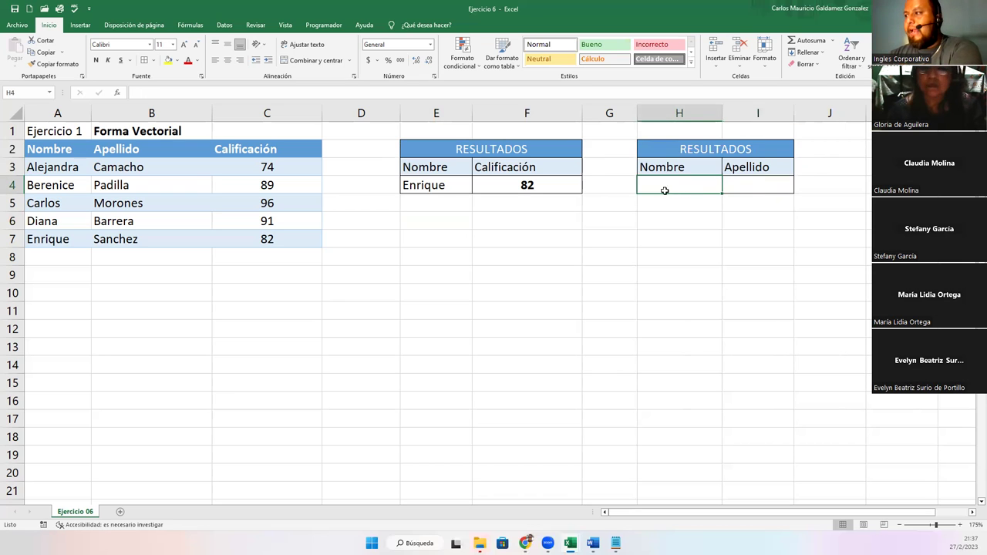
left_click(408, 187)
key("ctrl+c")
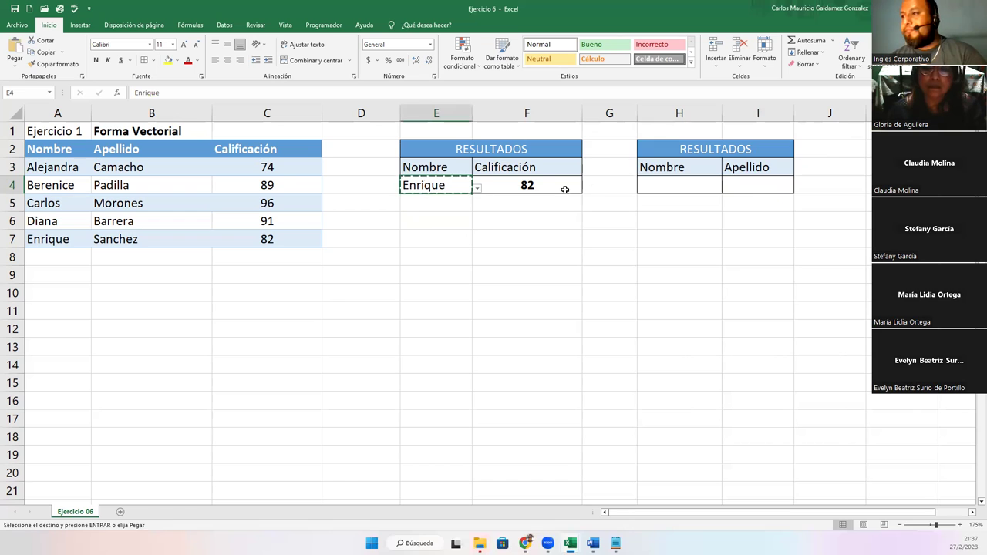
left_click(657, 187)
key("ctrl+v")
left_click(727, 188)
key("Escape")
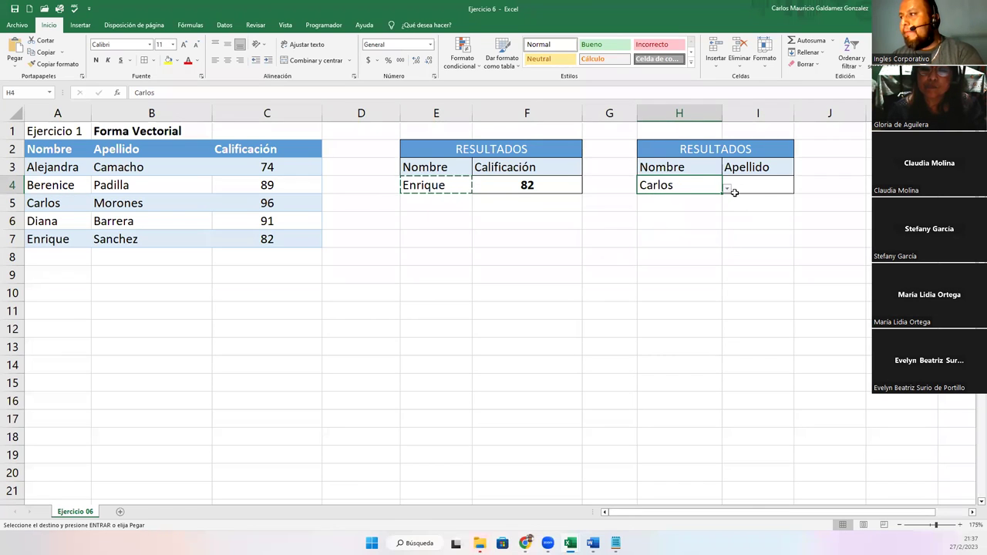
left_click(757, 190)
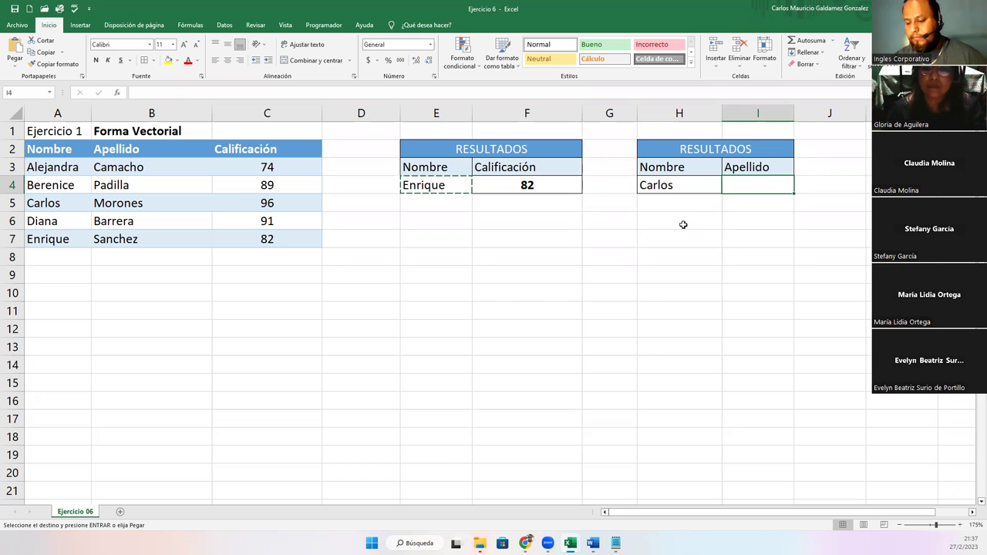
type("=")
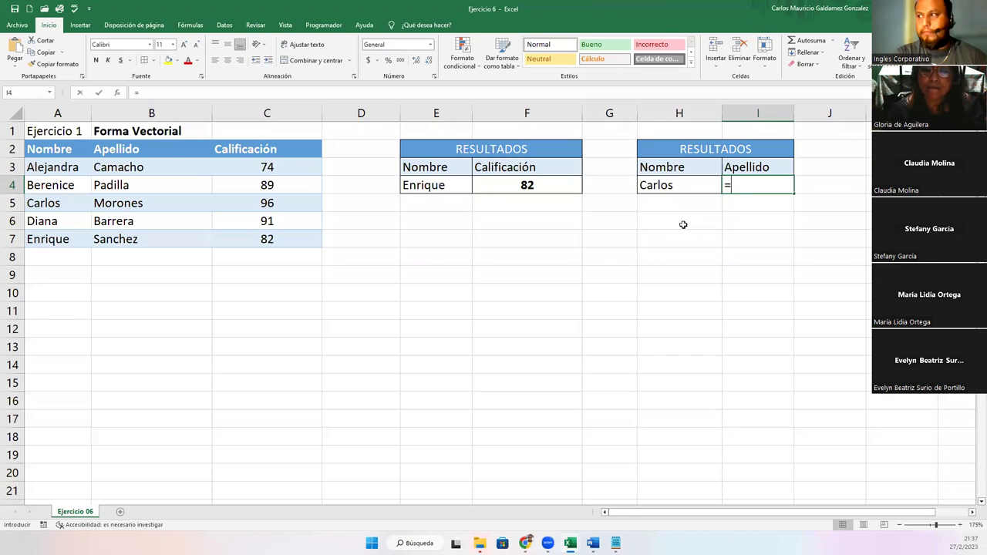
type("HBUSCAR")
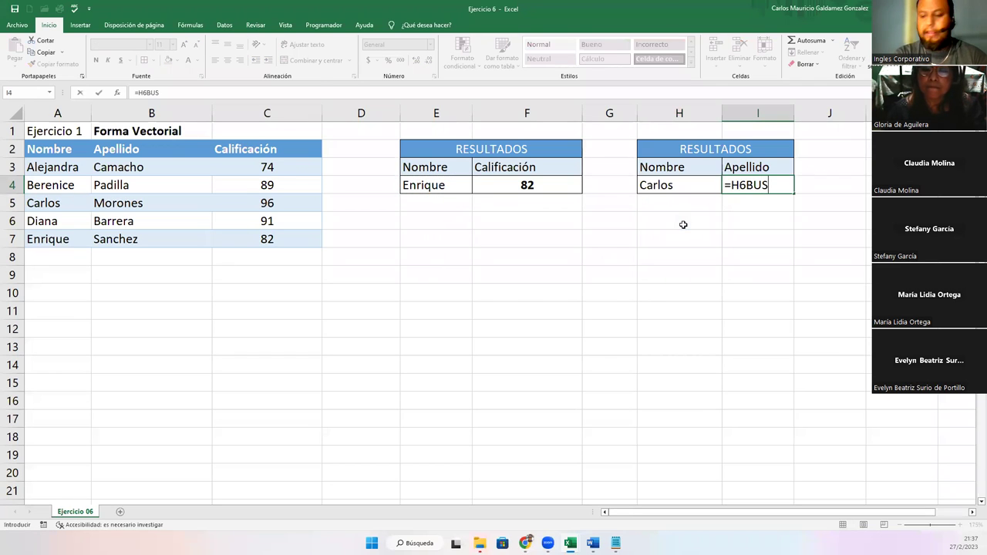
key("Tab")
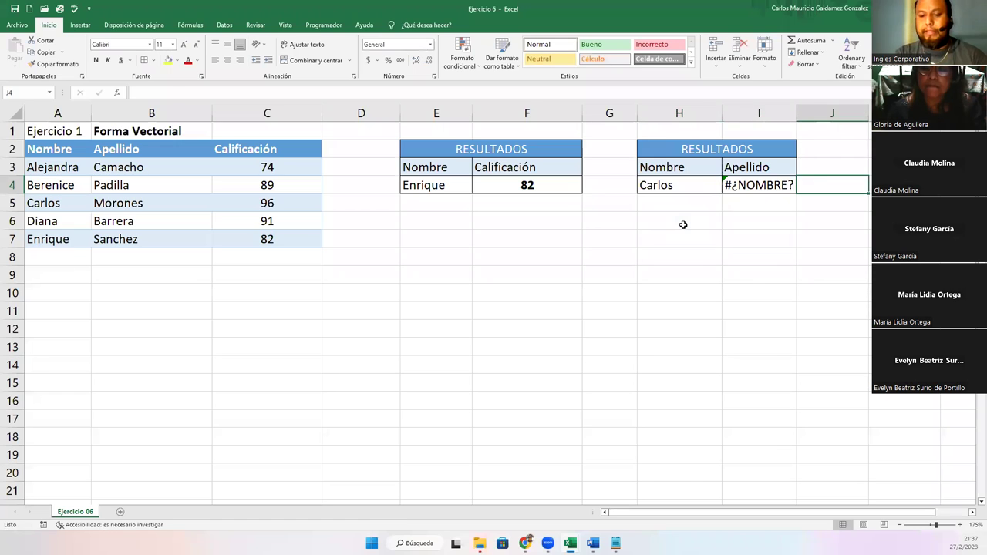
- Enter =BUSCAR(H4;A3:A7;B3:B7) in I4 to look up the chosen student's surname
key("Left")
type("=BUSCA")
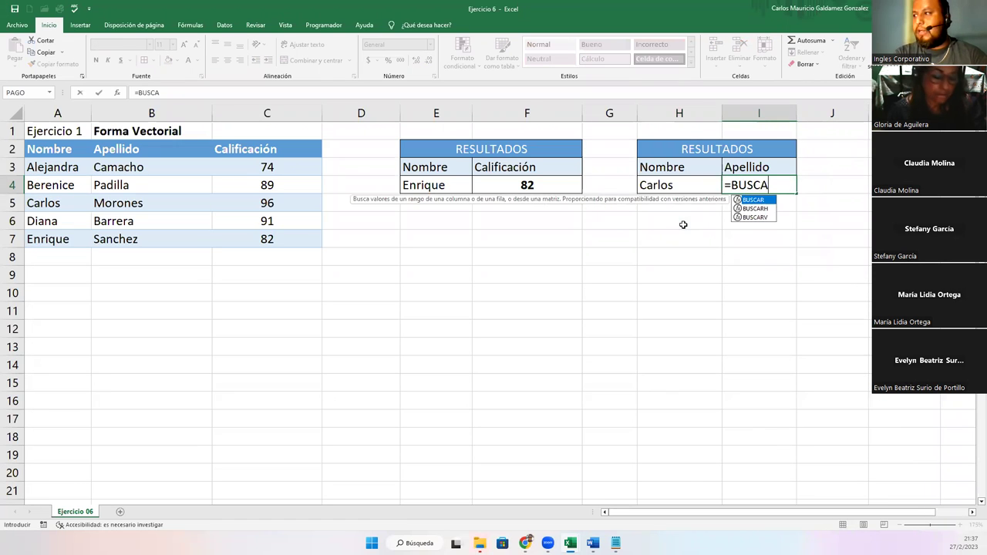
type("R(")
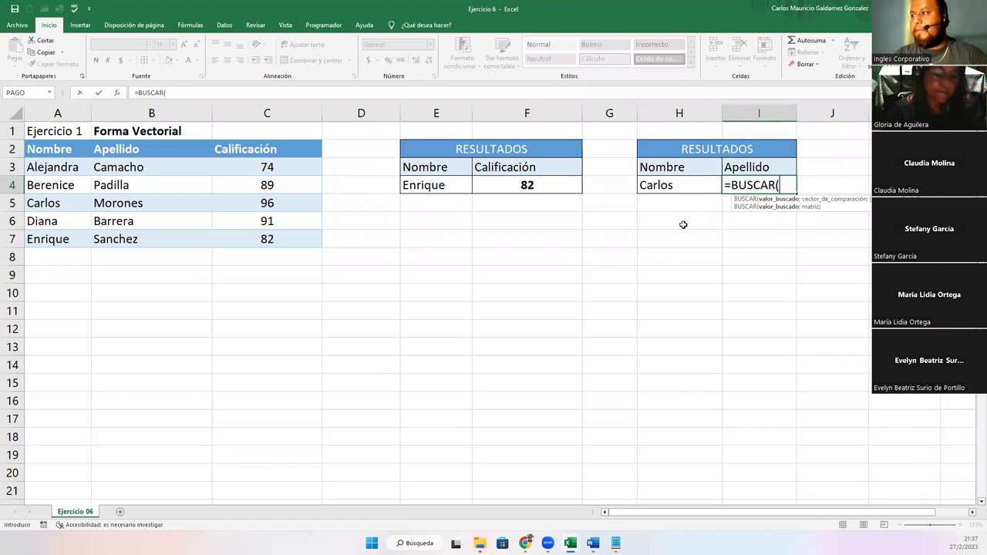
left_click(667, 186)
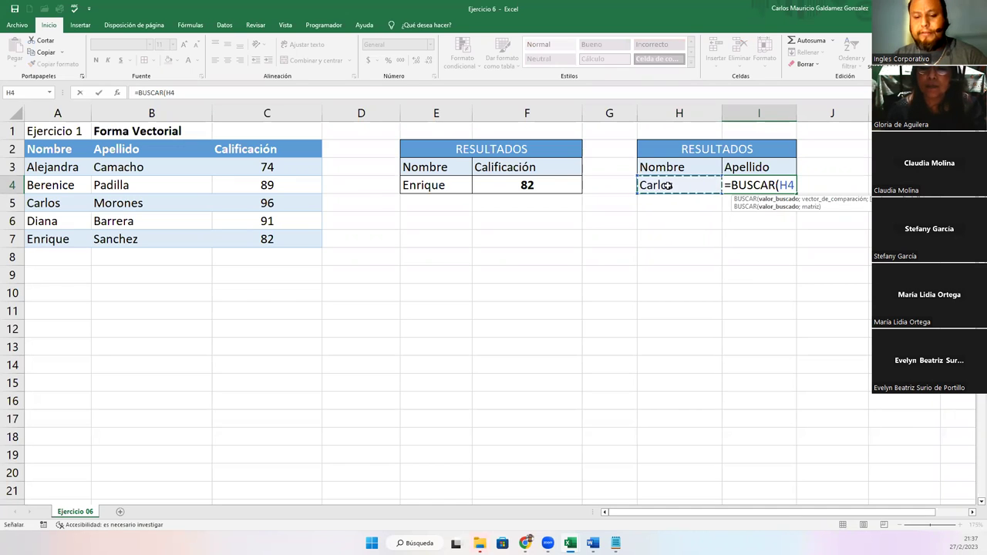
type(";")
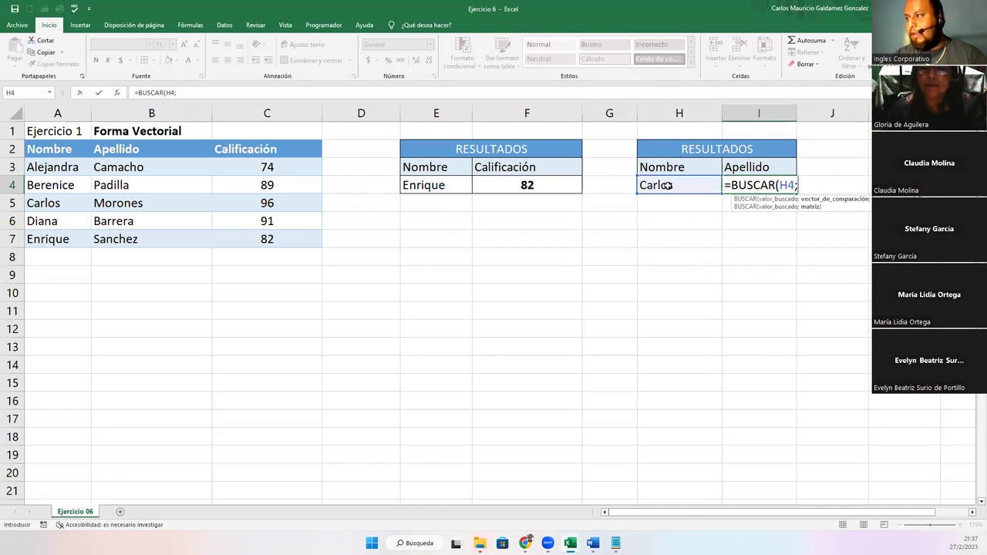
left_click_drag(55, 168, 60, 236)
type(";")
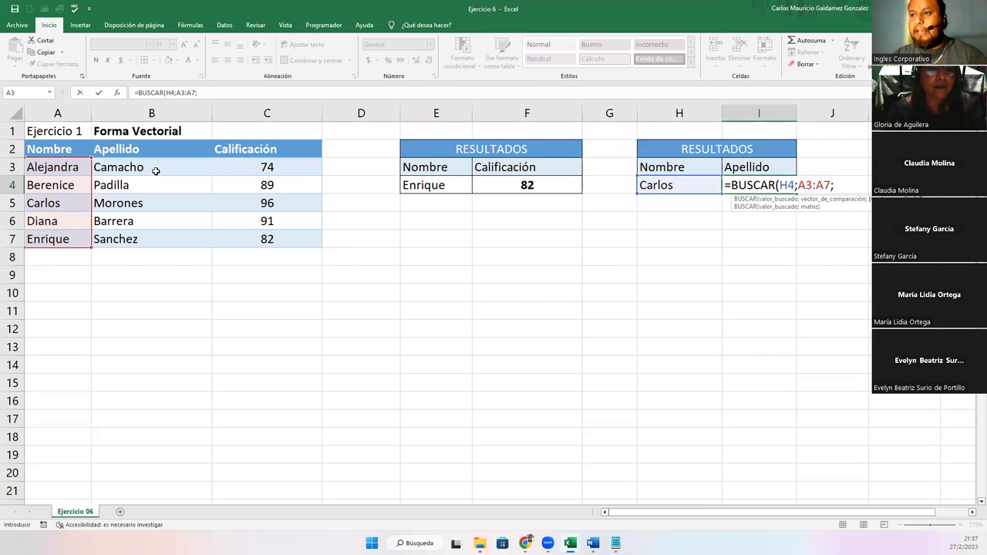
left_click_drag(154, 170, 154, 238)
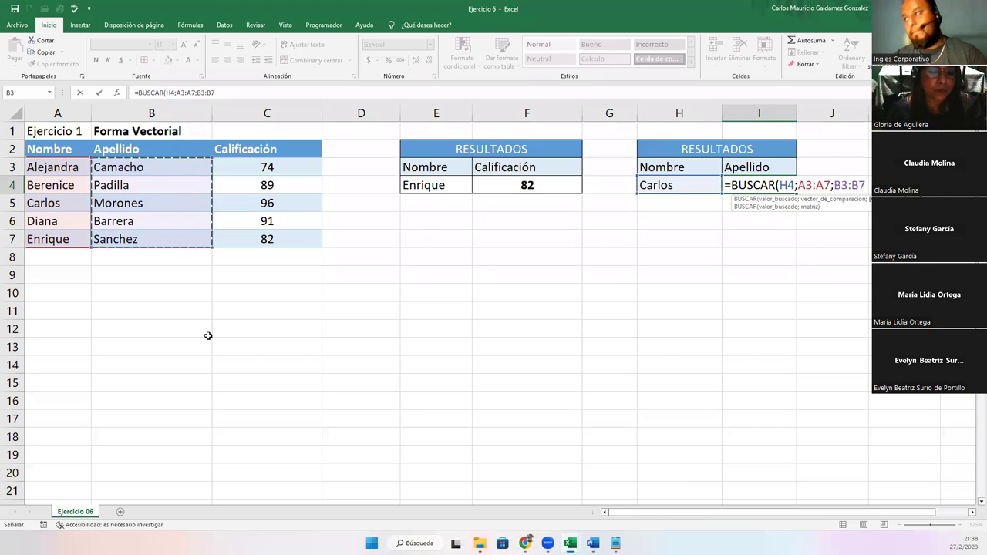
type(")")
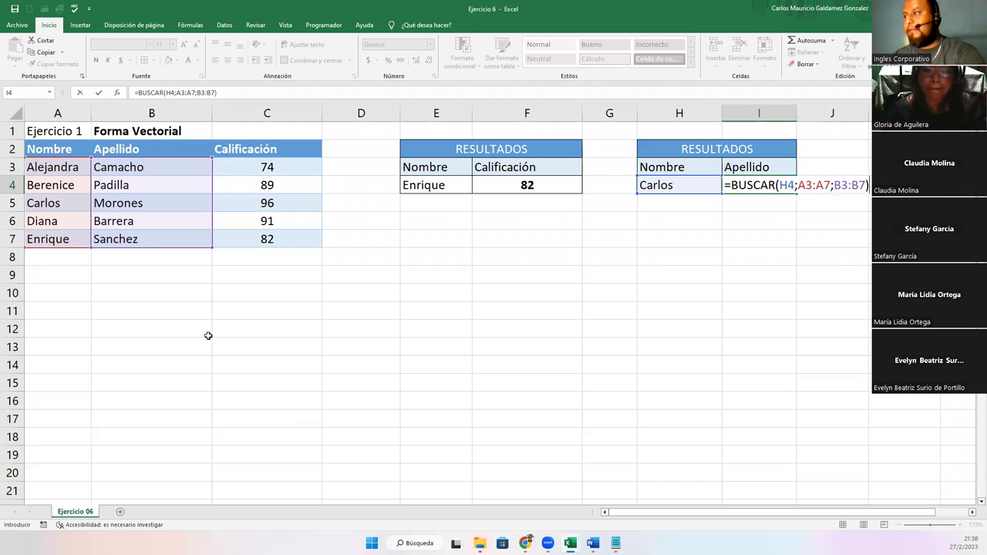
key("Return")
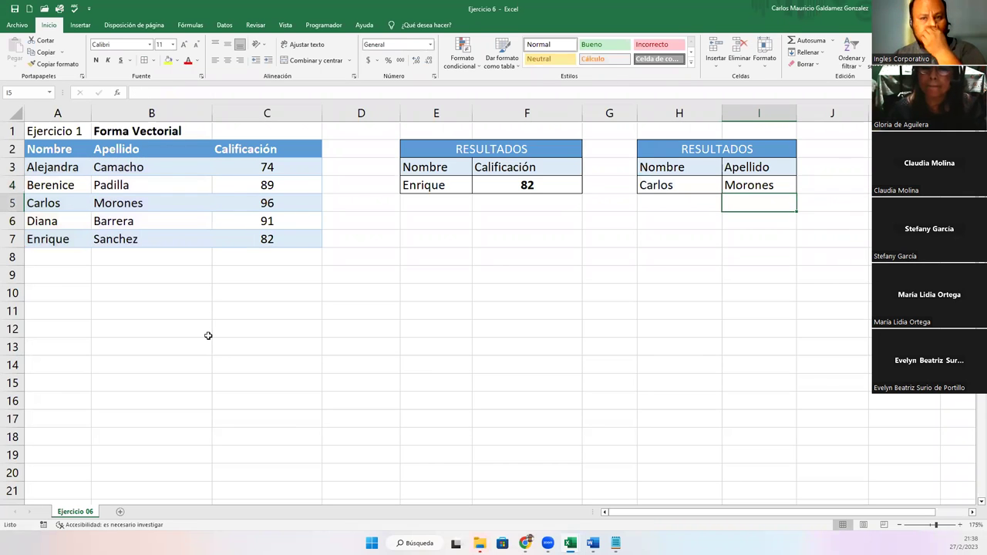
- Examine the BUSCAR formula in I4 and the ranges it references
left_click(762, 185)
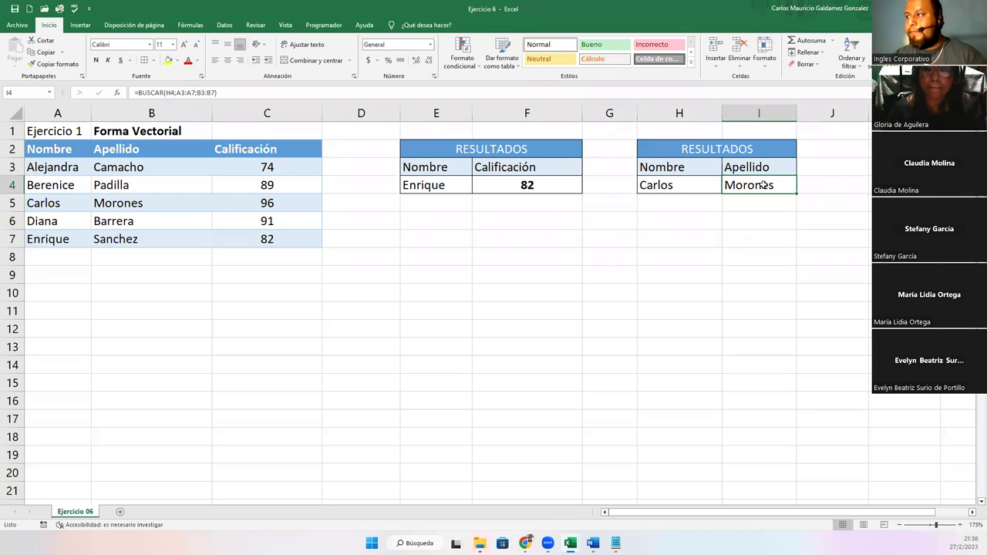
double_click(762, 186)
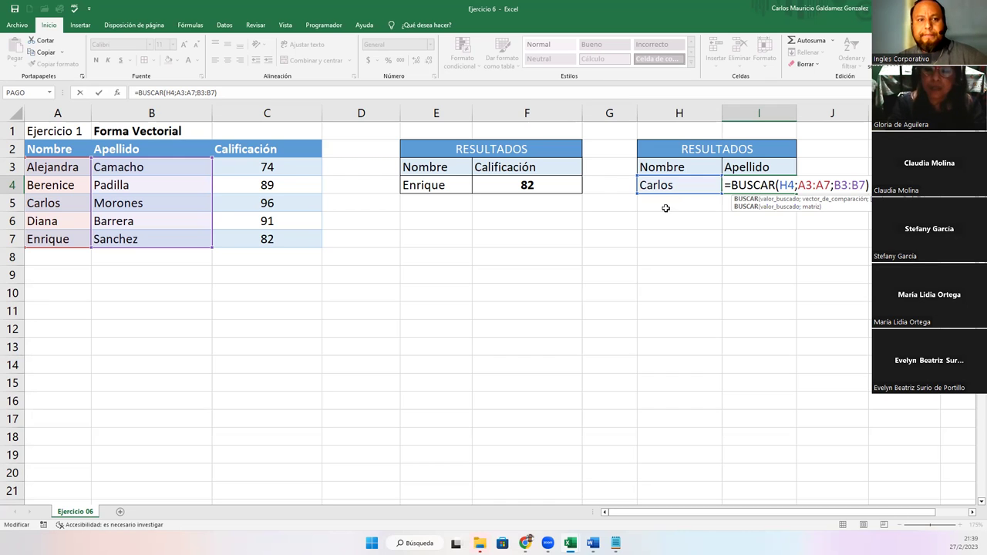
left_click(738, 230)
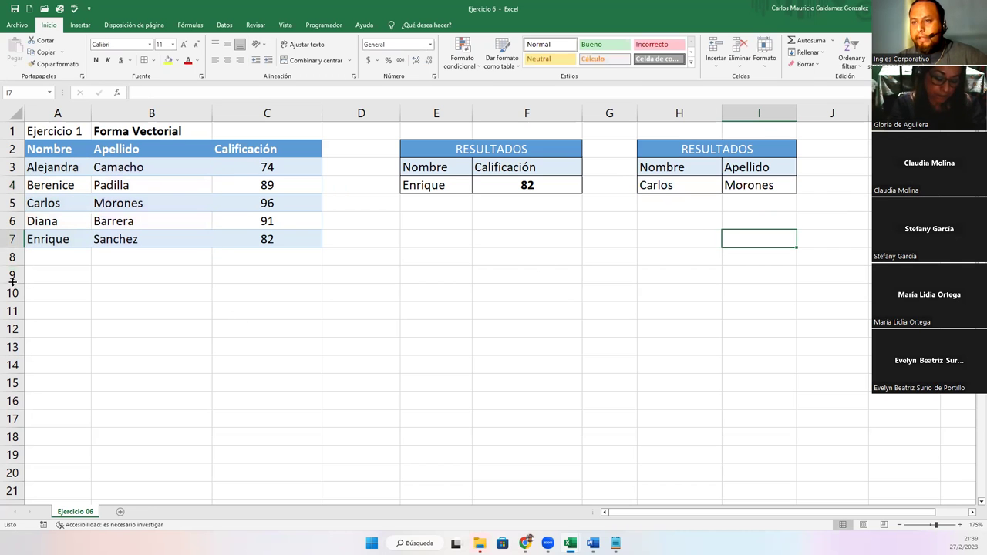
- Copy the Ejercicio 2 Forma Matricial block from A23:C25 to A10, below the Ejercicio 1 table
scroll(97, 310, "down", 7)
scroll(115, 316, "up", 7)
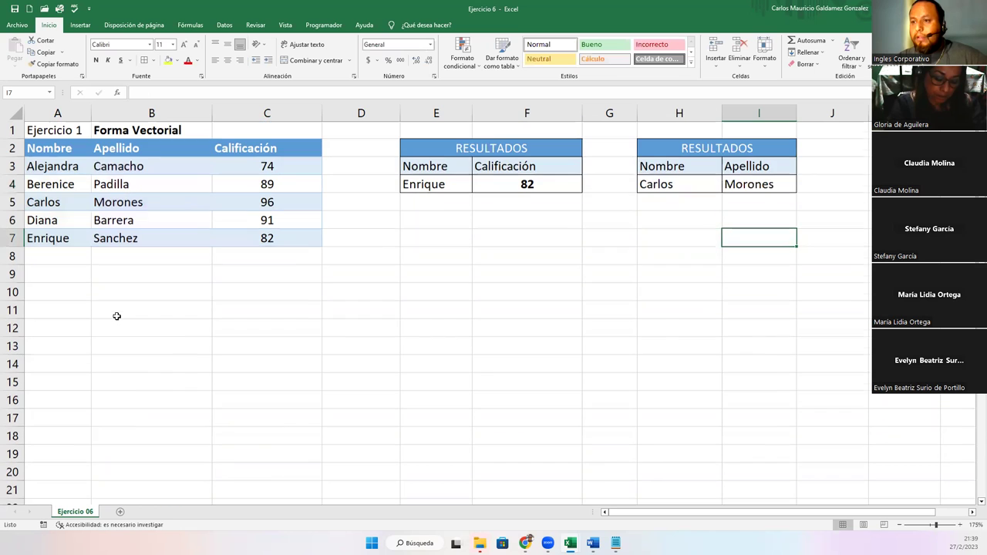
scroll(110, 342, "down", 5)
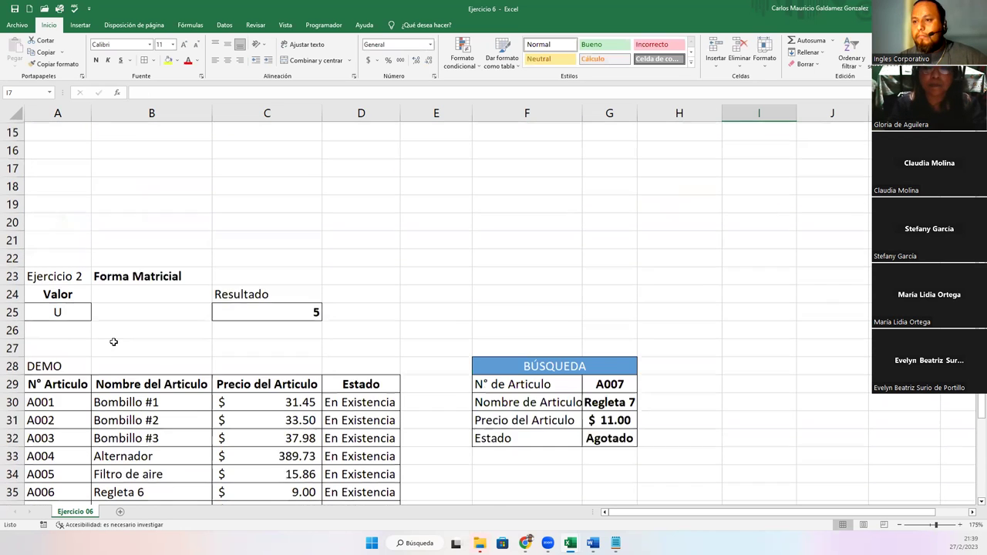
left_click(37, 261)
left_click_drag(112, 268, 257, 287)
key("ctrl+c")
scroll(178, 283, "up", 5)
left_click(62, 294)
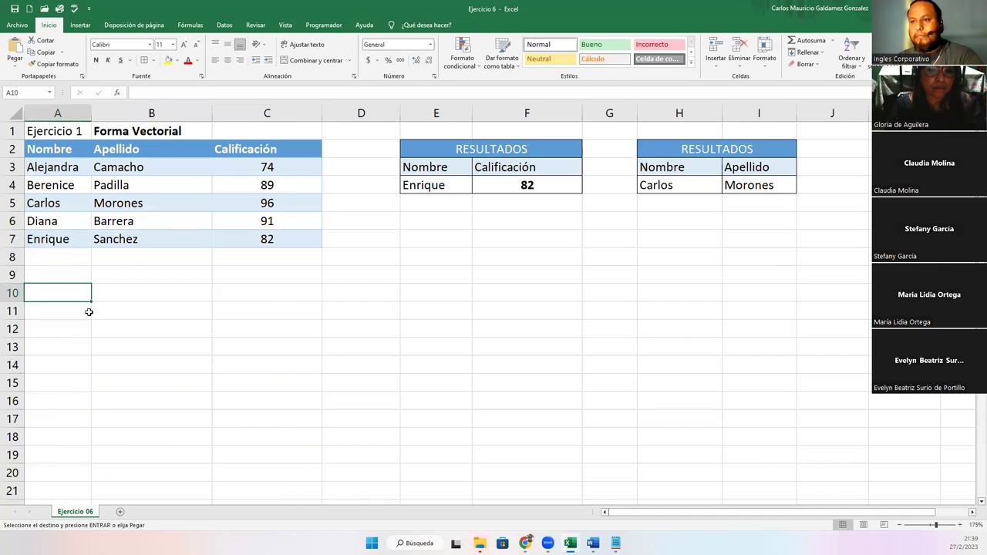
key("ctrl+v")
left_click(178, 359)
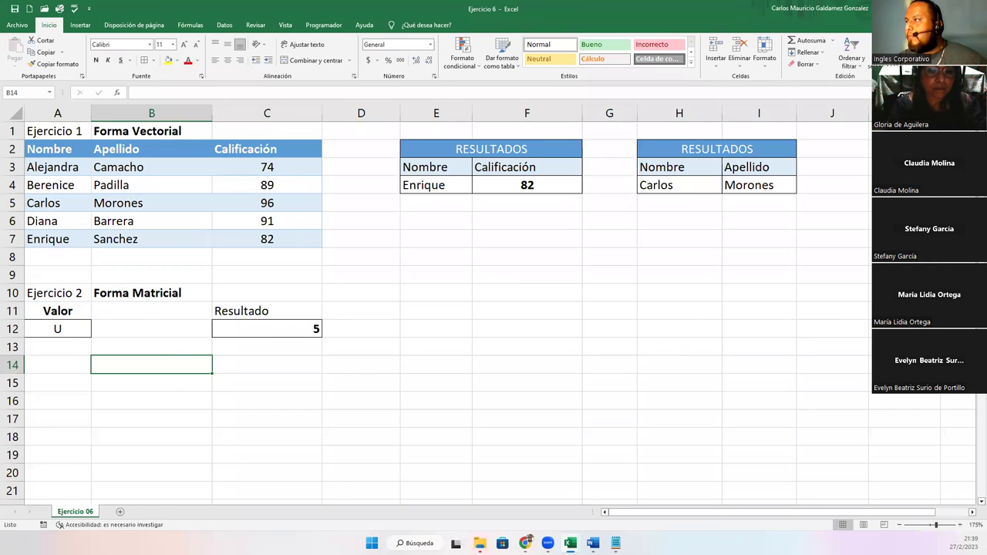
- Switch to the full-screen presentation and review the slides on using BUSCAR in vector form to return a grade or surname
key("alt+Tab")
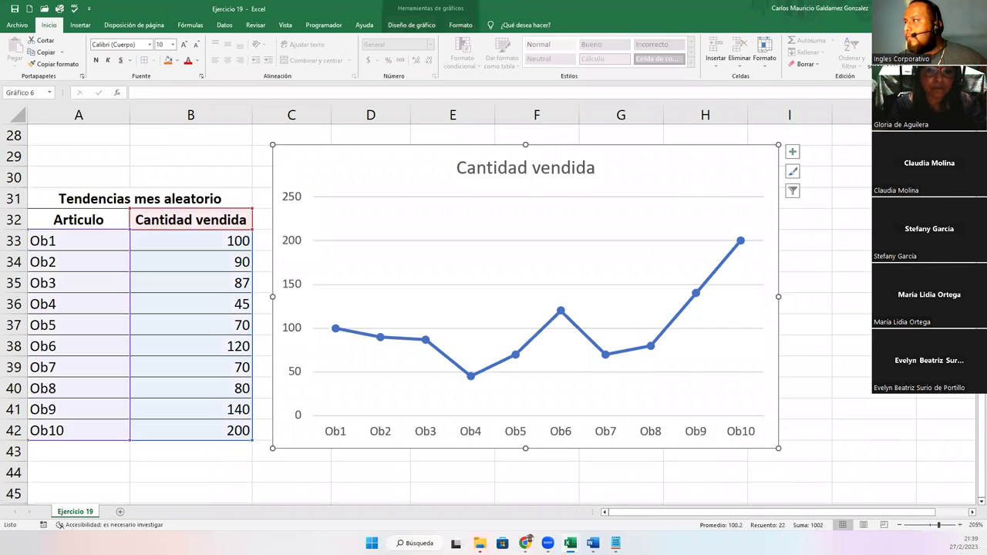
key("alt+Tab")
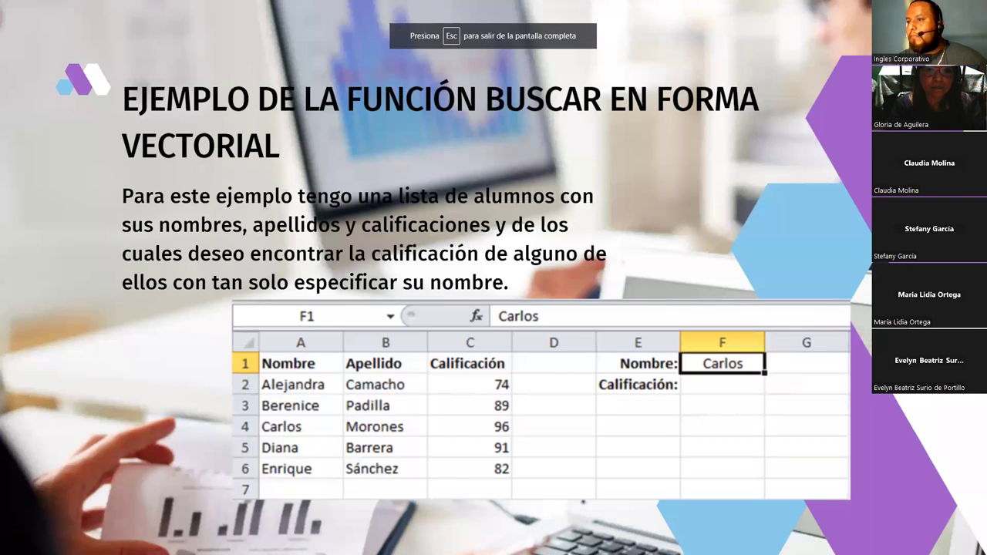
key("Right")
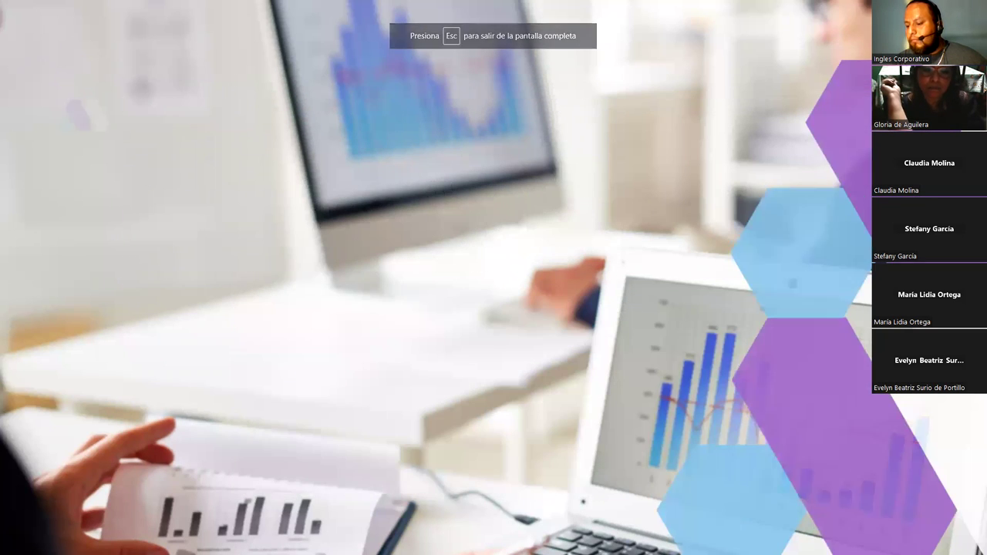
key("Right")
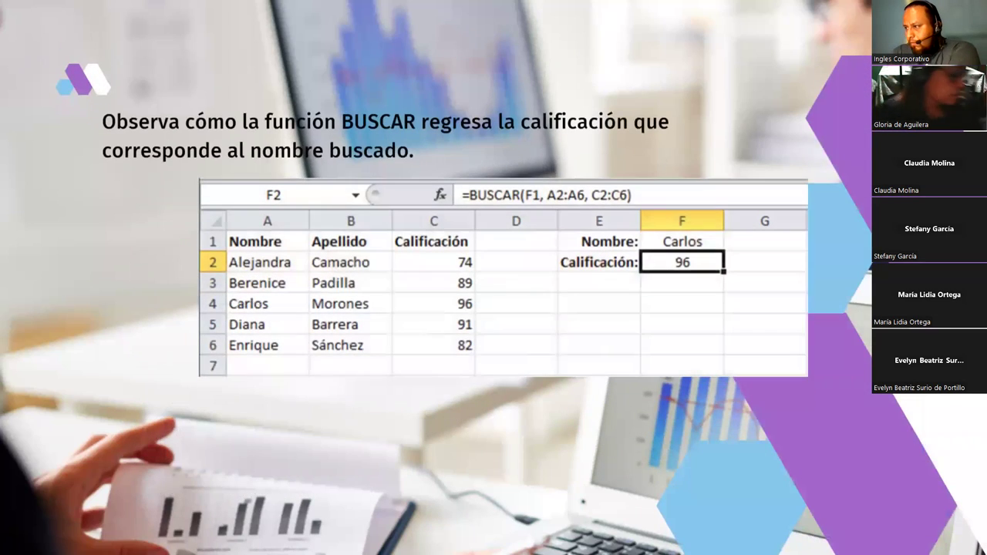
key("Right")
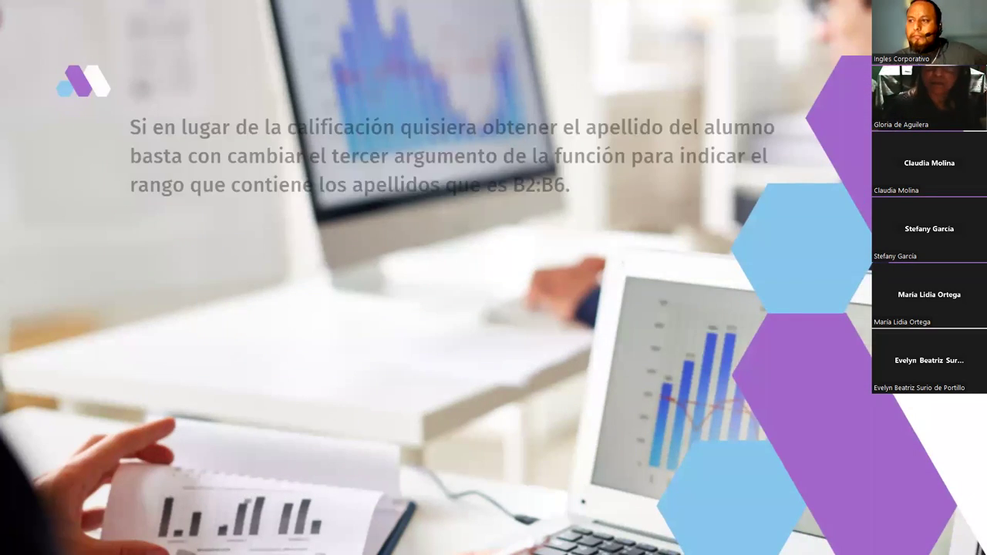
key("Right")
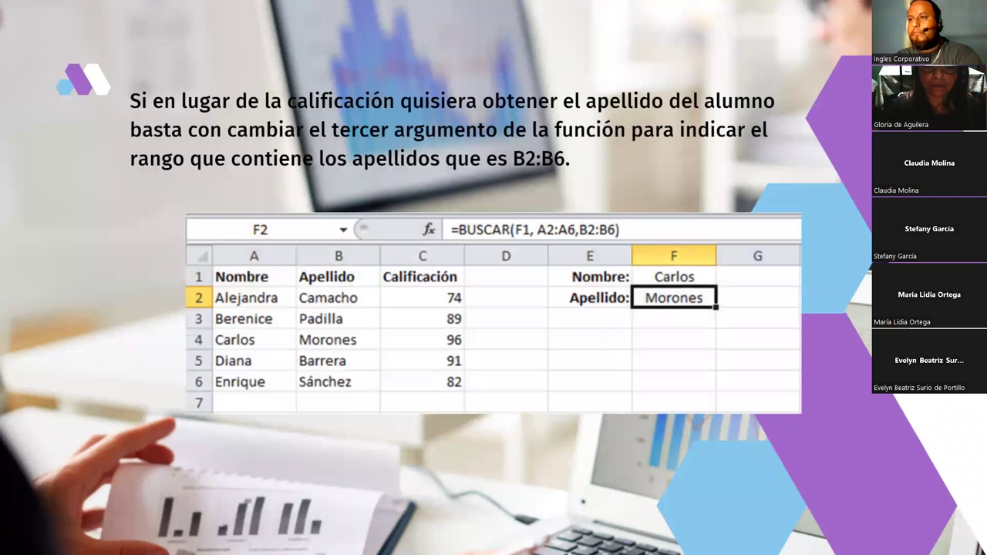
key("Left")
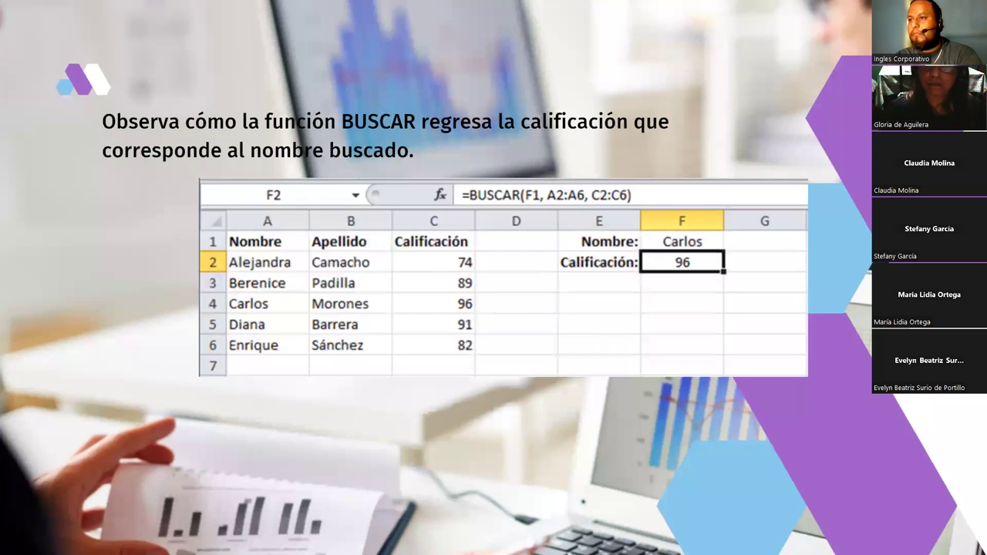
key("Right")
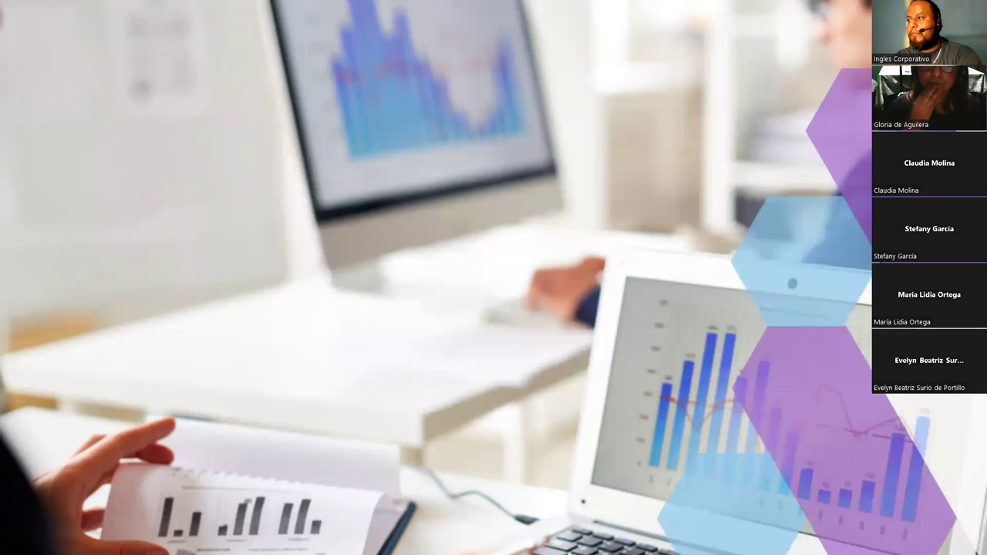
key("Right")
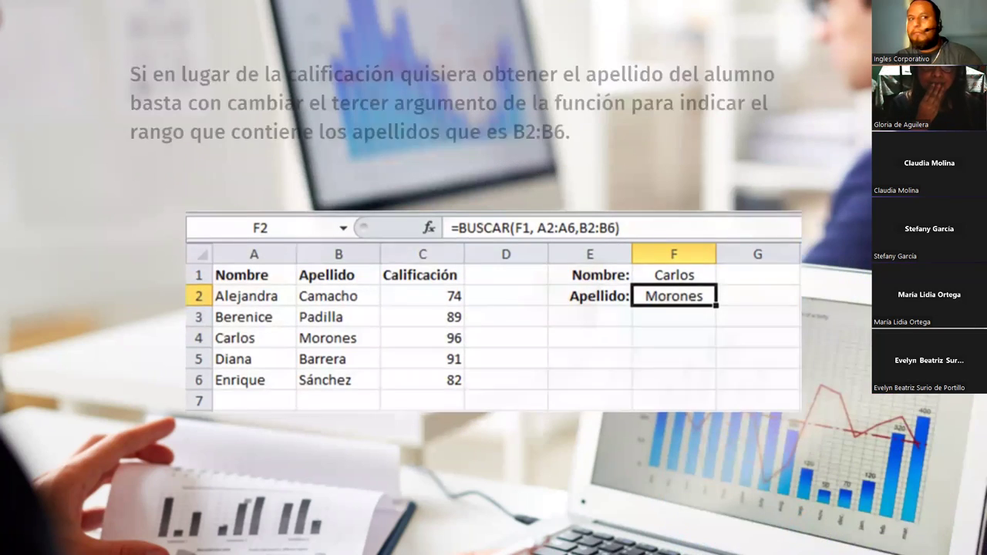
key("Left")
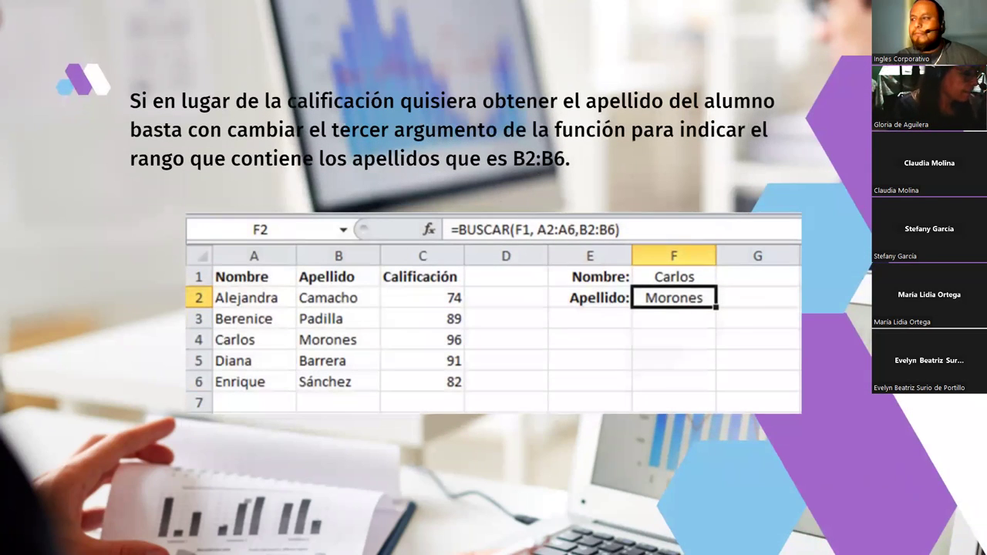
key("Left")
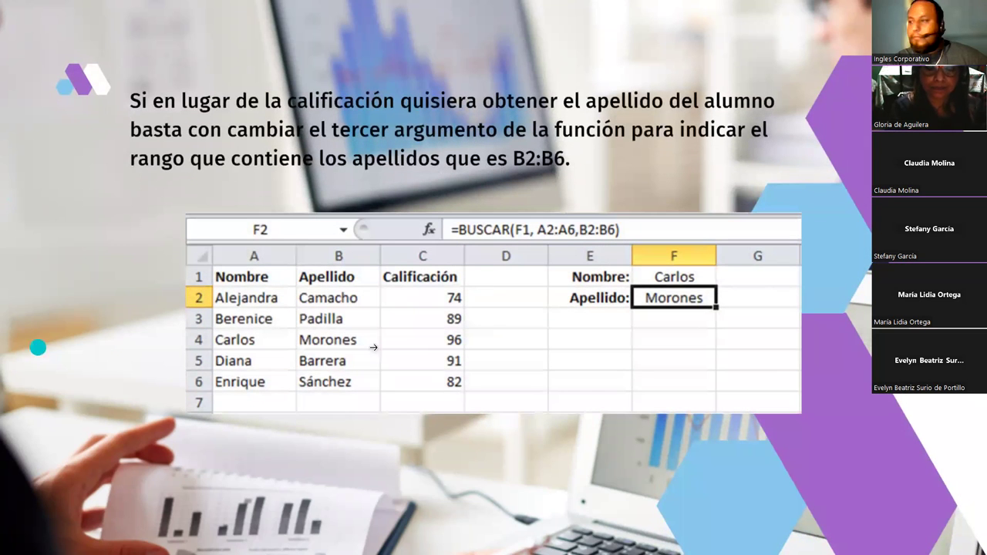
key("Right")
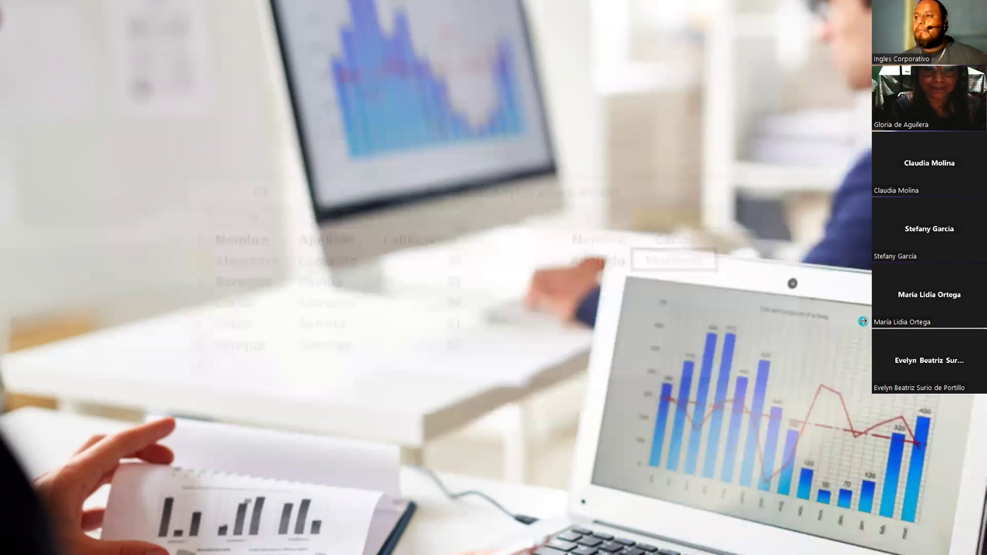
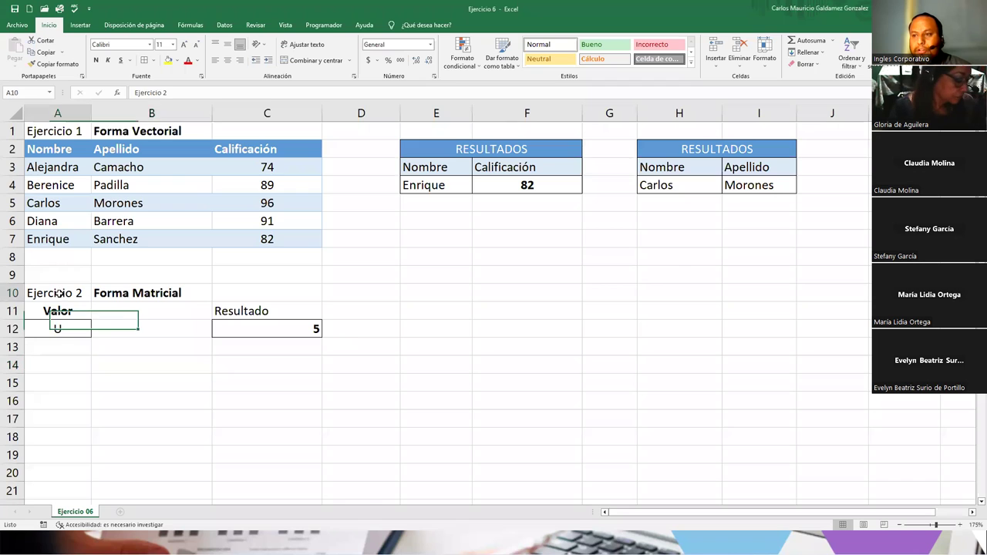
- Clear the lookup value under Valor in A12 of the Forma Matricial exercise
left_click(136, 291)
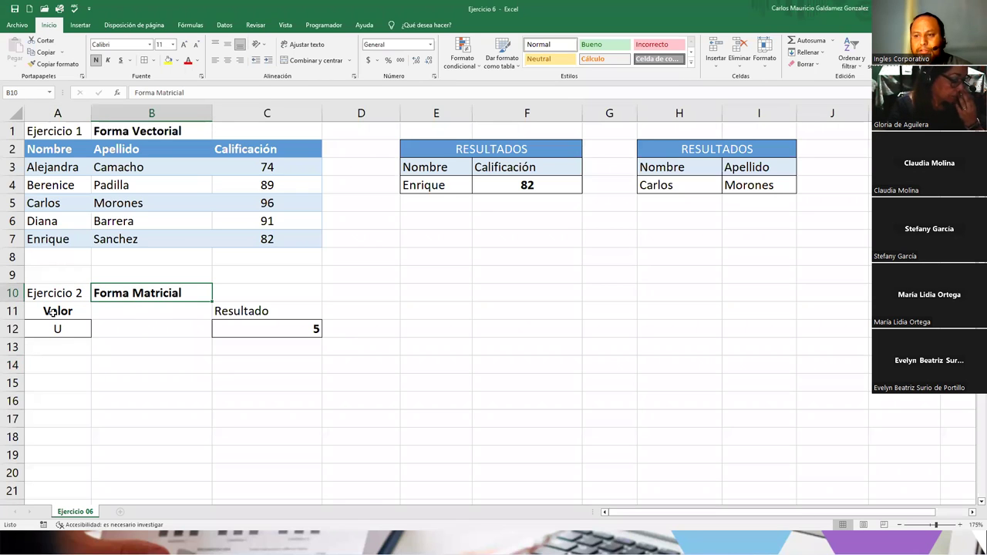
left_click(58, 329)
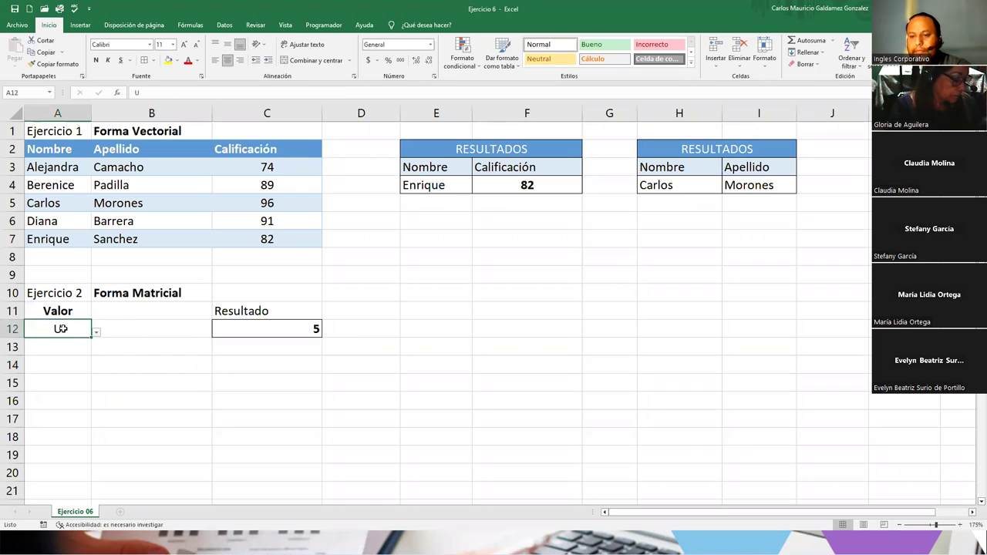
key("Delete")
left_click(183, 344)
left_click(57, 329)
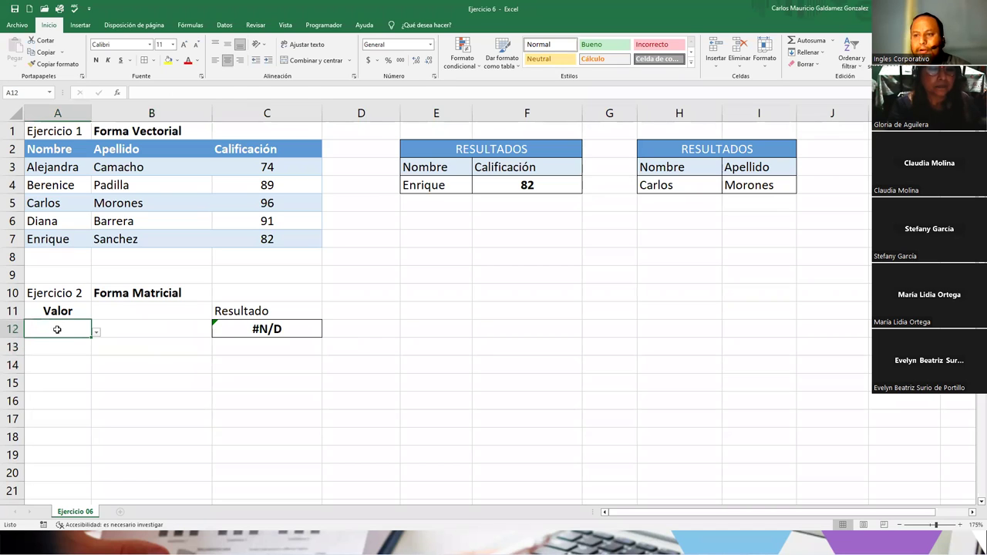
- Capture a screenshot of the Ejercicio 2 Forma Matricial block, including the Valor and Resultado cells
left_click(234, 330)
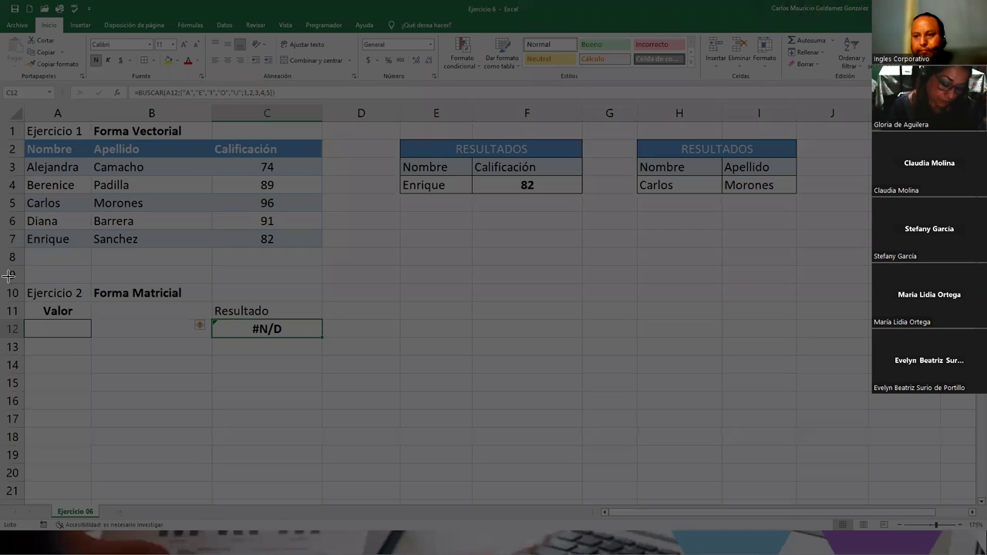
left_click_drag(3, 280, 349, 372)
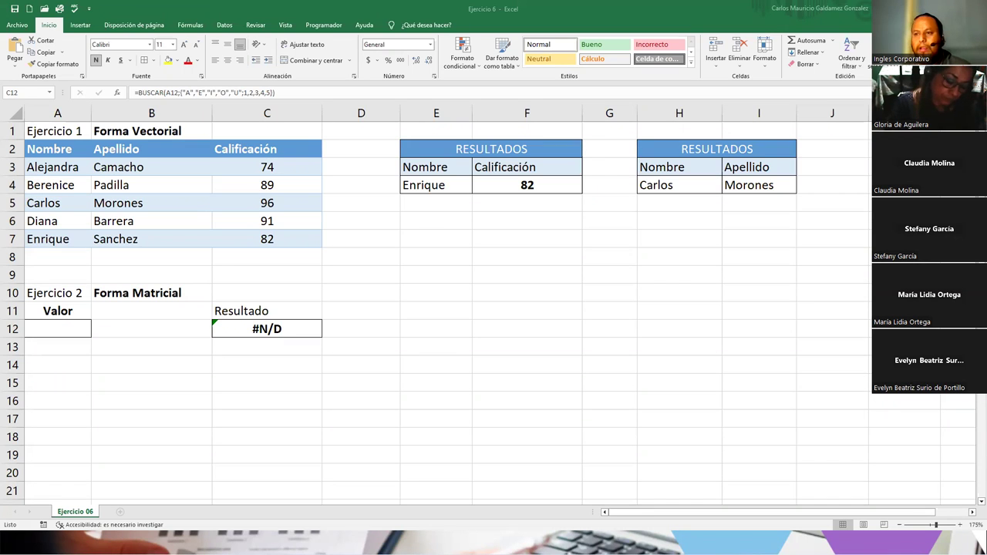
- Examine the list of options for A12, and the lookup value, vowels and numbers in the BUSCAR formula in C12
left_click(40, 342)
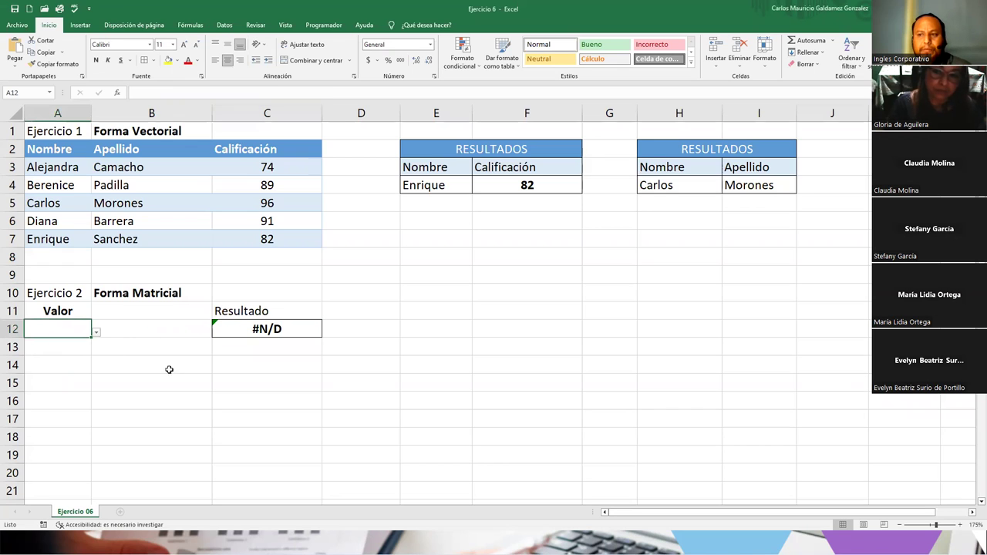
left_click(96, 331)
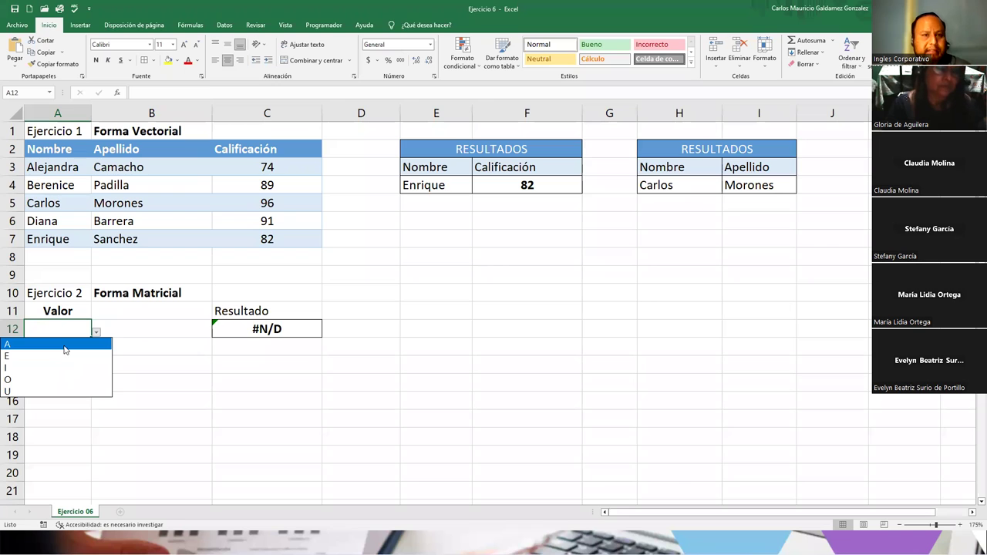
left_click(246, 331)
left_click(247, 332)
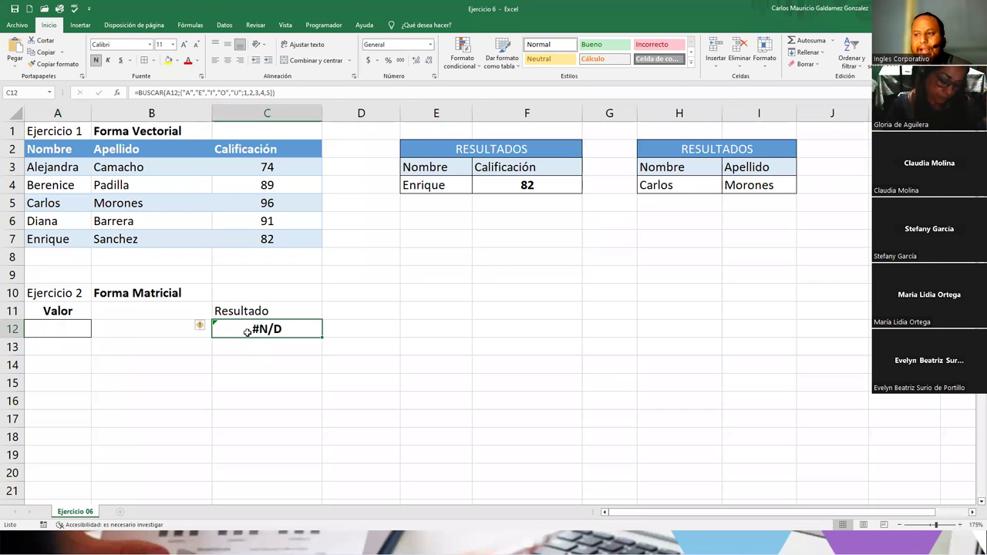
double_click(289, 341)
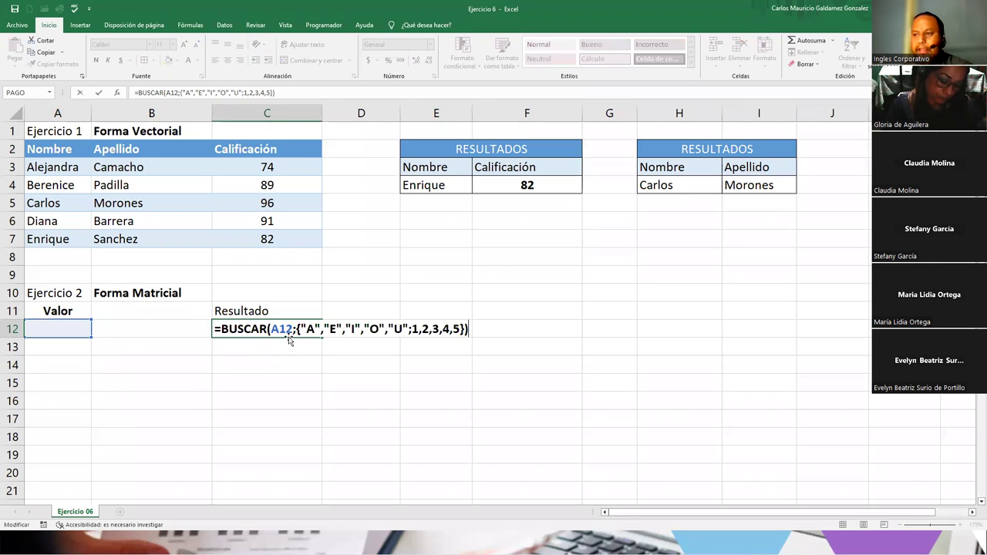
left_click_drag(276, 330, 293, 329)
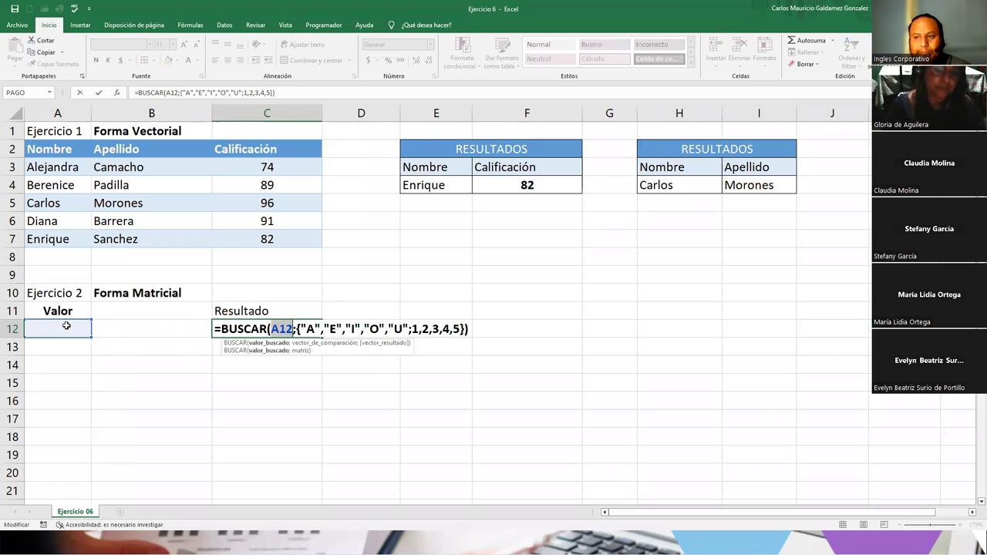
left_click_drag(296, 329, 467, 329)
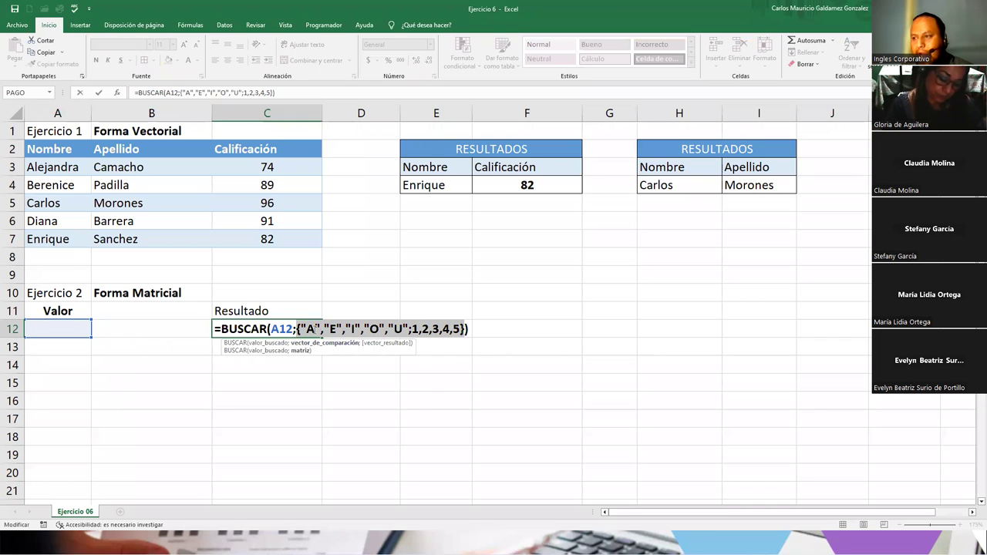
left_click_drag(409, 329, 300, 330)
key("Left")
key("Right")
key("Right")
key("Right")
left_click(410, 335)
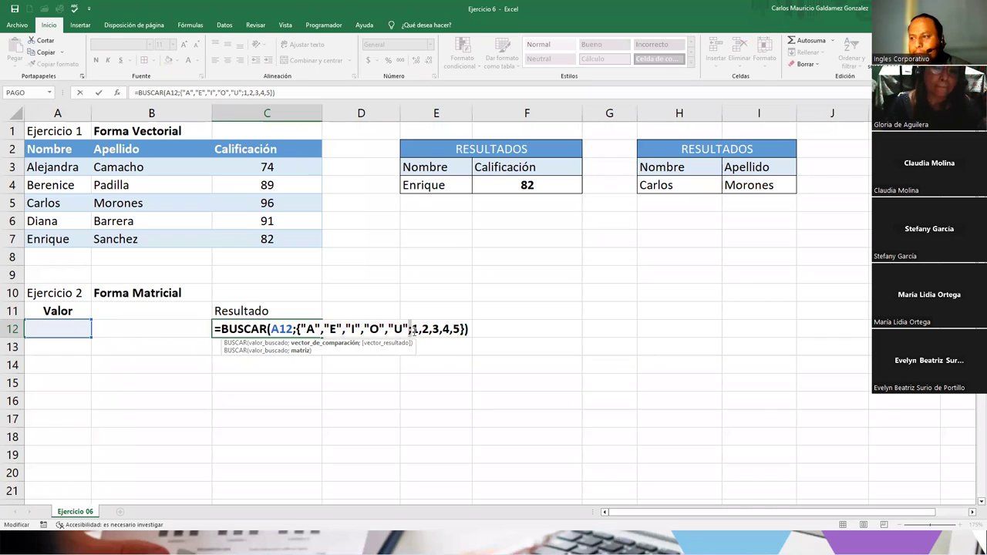
left_click_drag(412, 329, 460, 329)
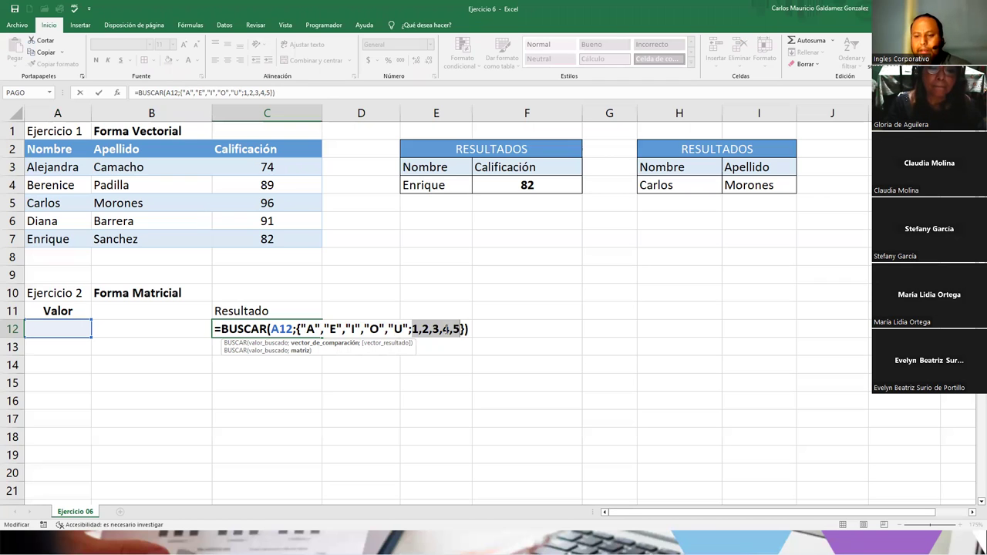
key("ctrl+Return")
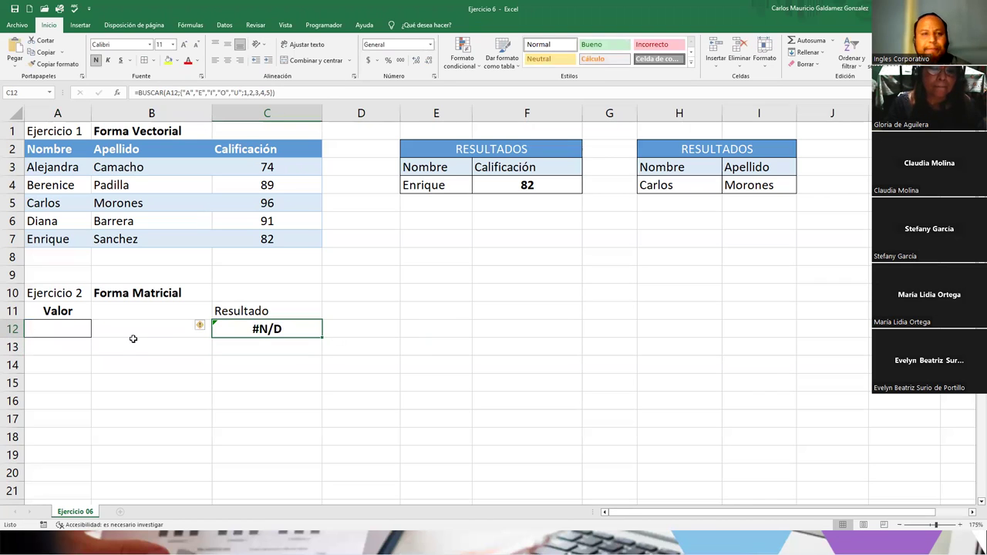
- Choose the vowel I as the lookup value under Valor in A12
left_click(51, 326)
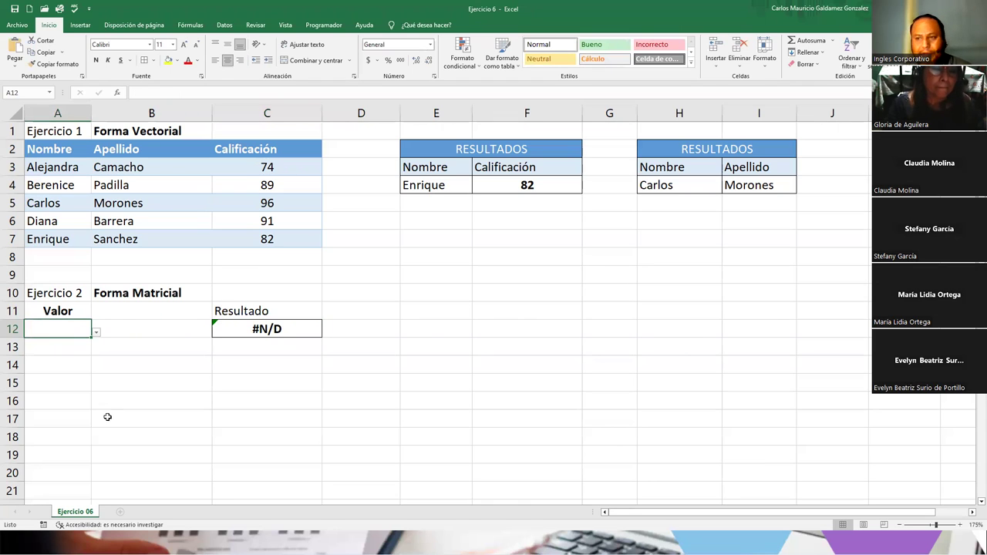
left_click(97, 334)
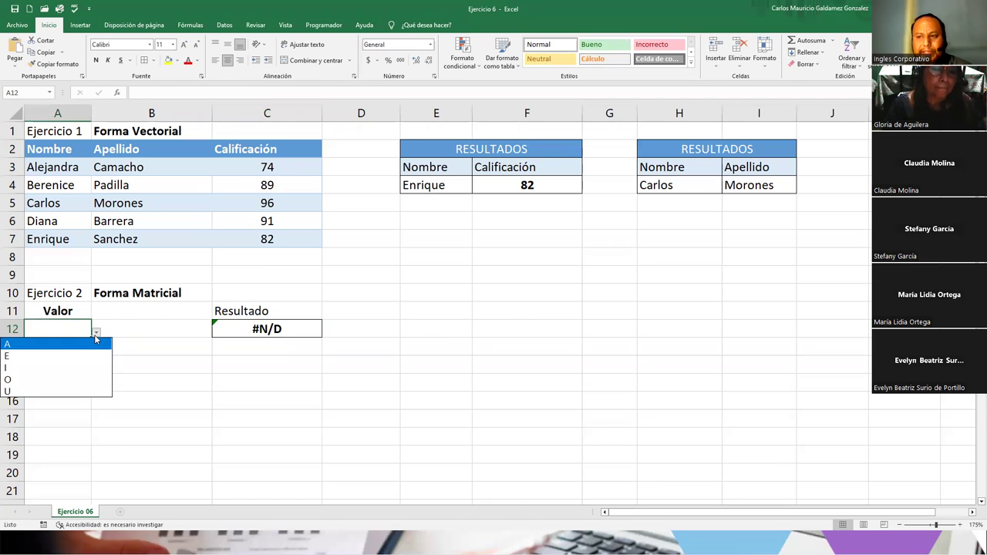
left_click(52, 369)
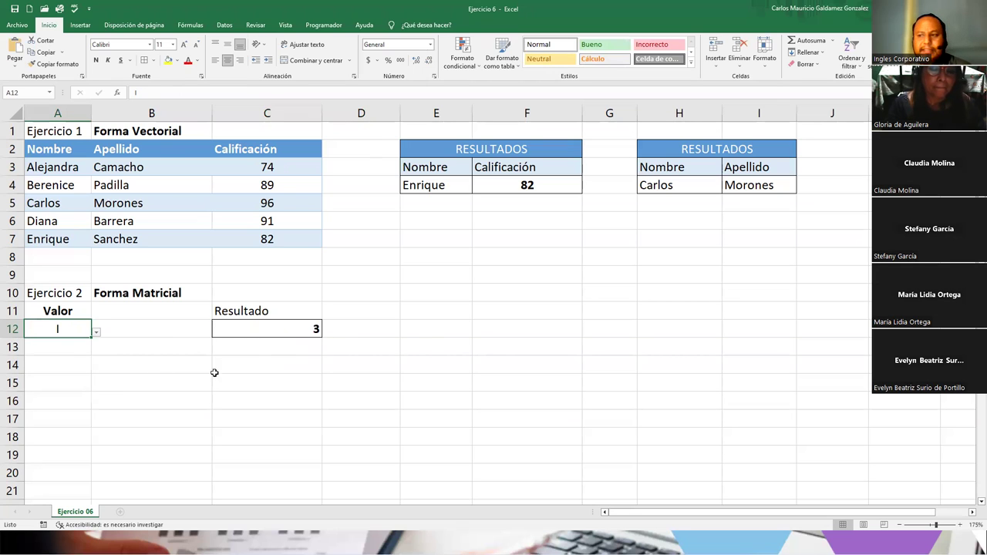
- Change the numbers in the BUSCAR array of C12 to 0,1,2,3,4
left_click(271, 330)
double_click(272, 330)
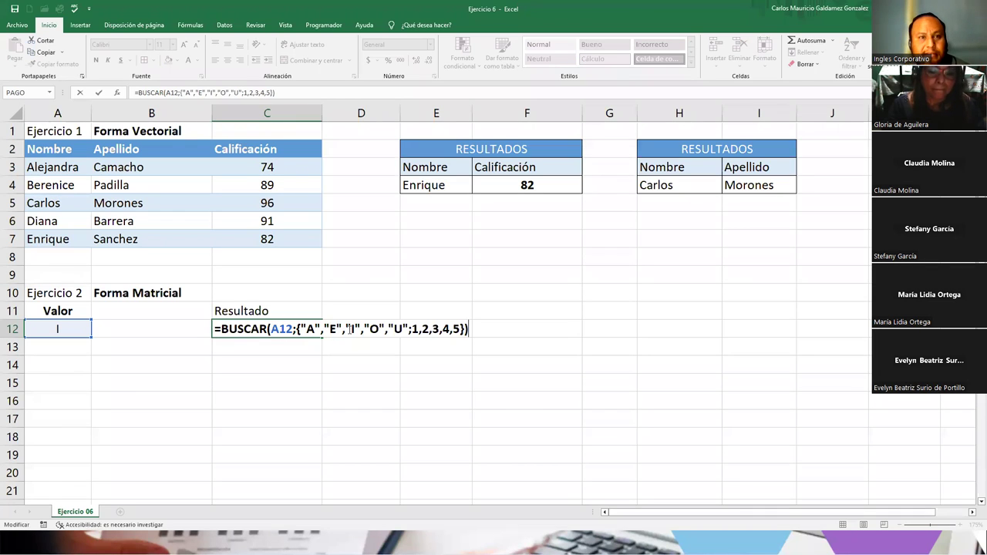
double_click(415, 329)
type("0")
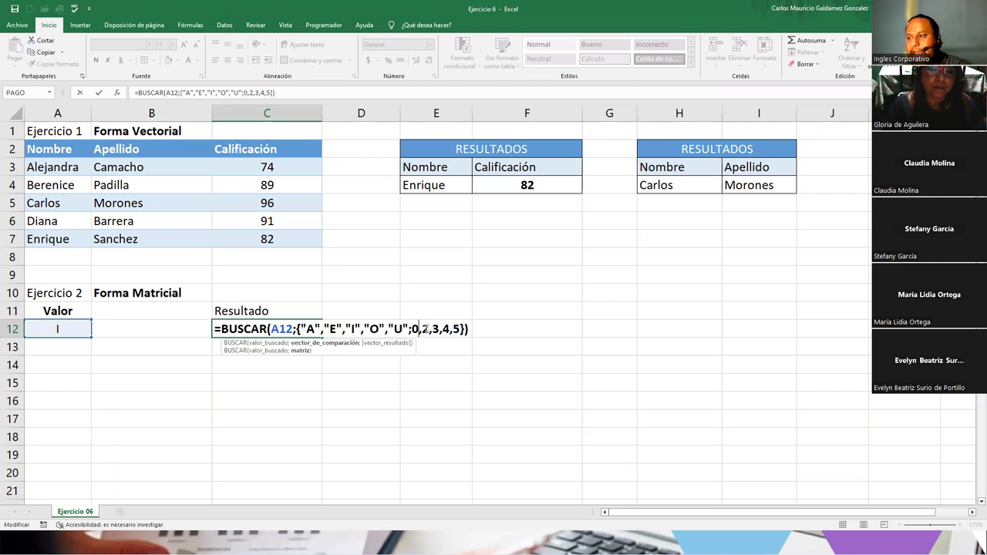
type(",1")
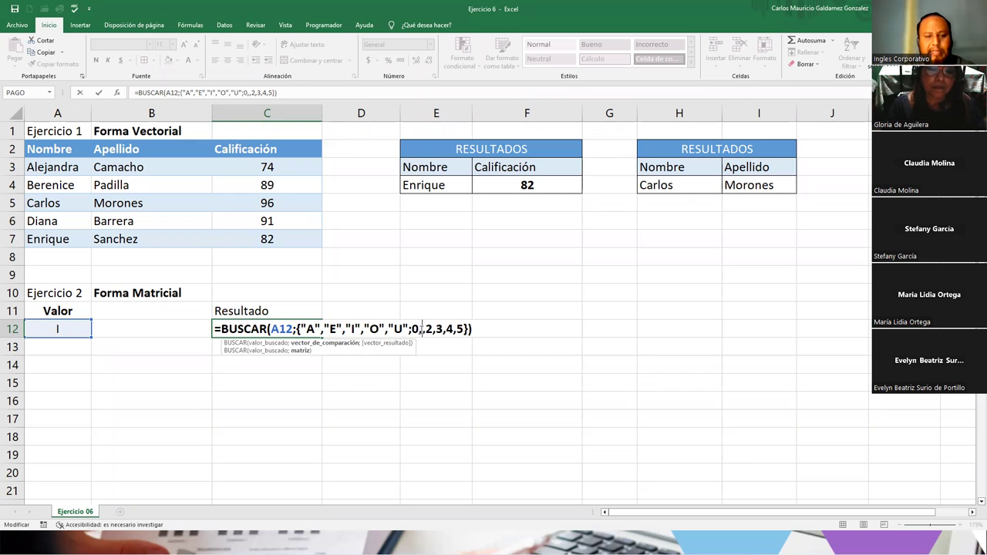
key("Right")
key("Right")
key("Right")
key("Right")
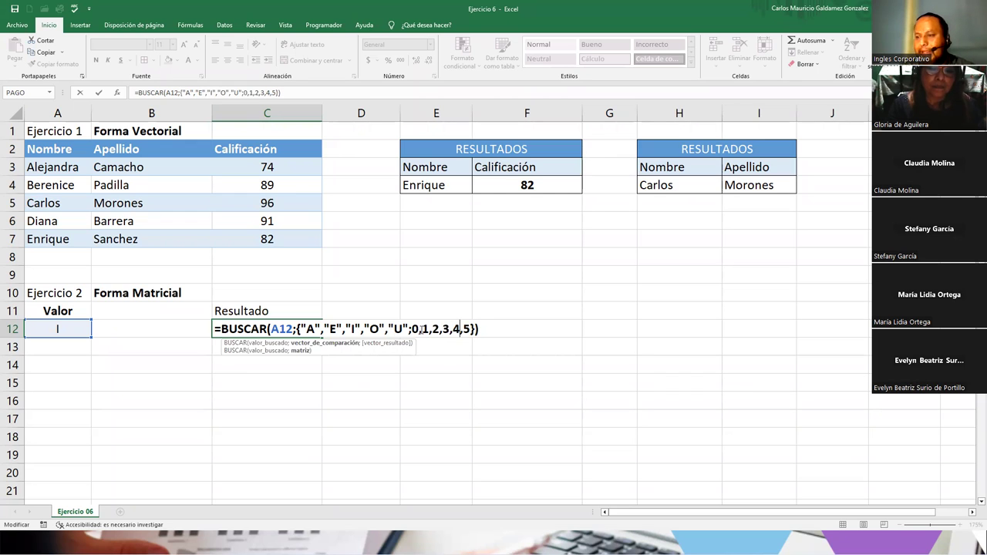
key("Delete")
key("Delete")
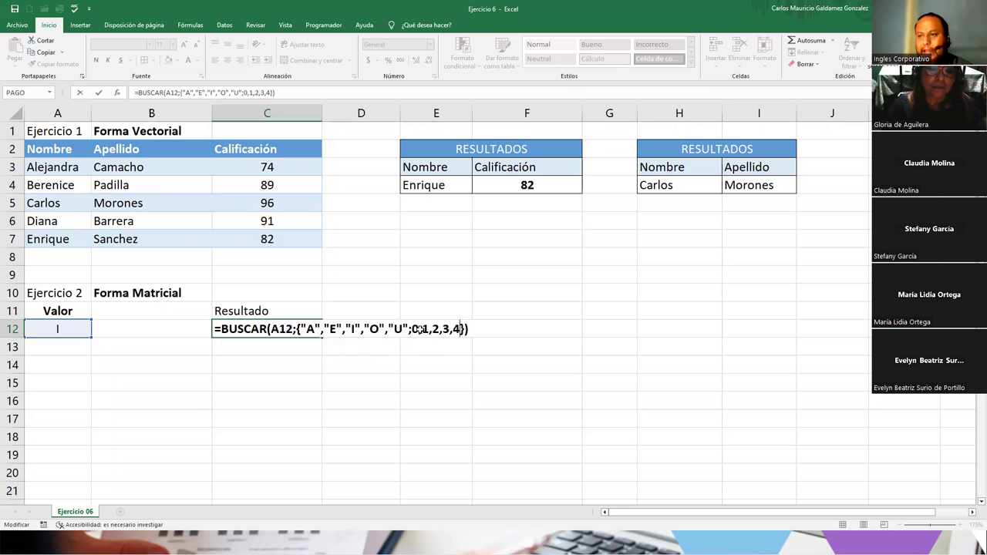
key("Return")
- Examine how the vowels and the numbers pair up within the array of the BUSCAR formula in C12
left_click(229, 332)
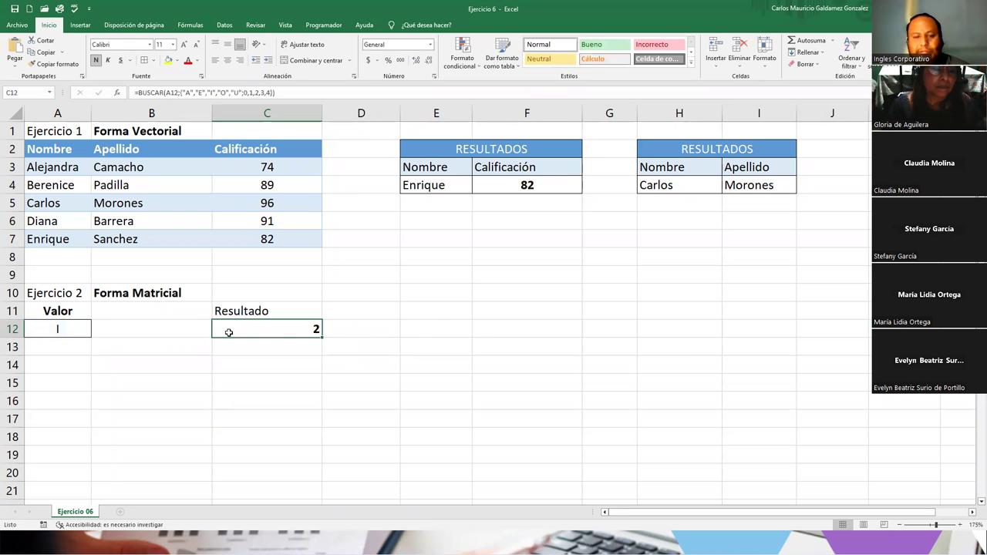
key("F2")
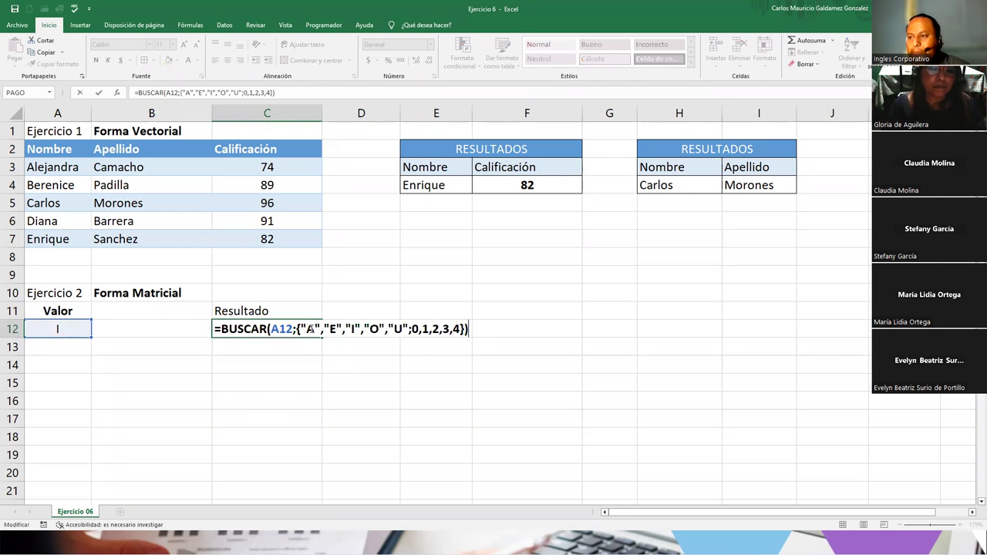
left_click(307, 330)
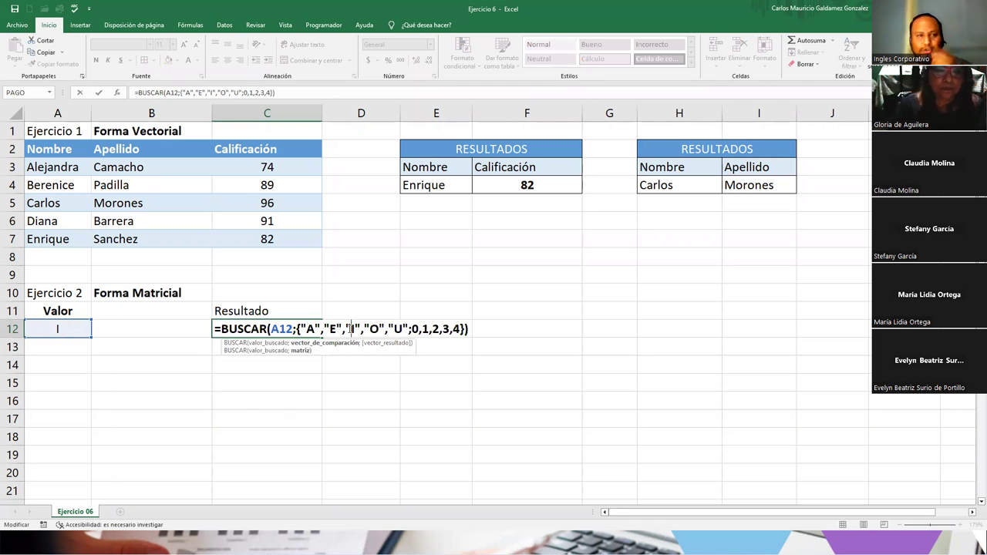
left_click_drag(412, 330, 460, 330)
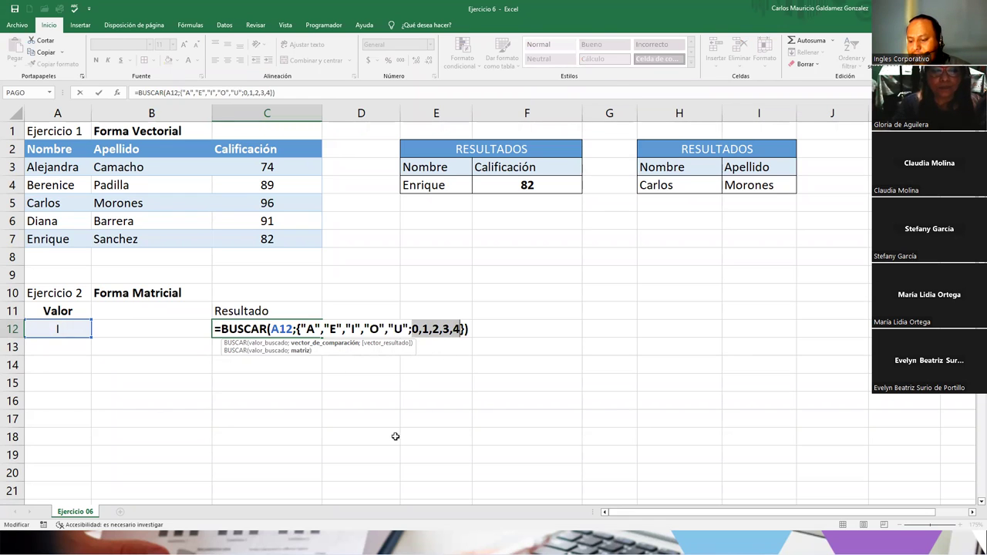
left_click_drag(300, 330, 408, 330)
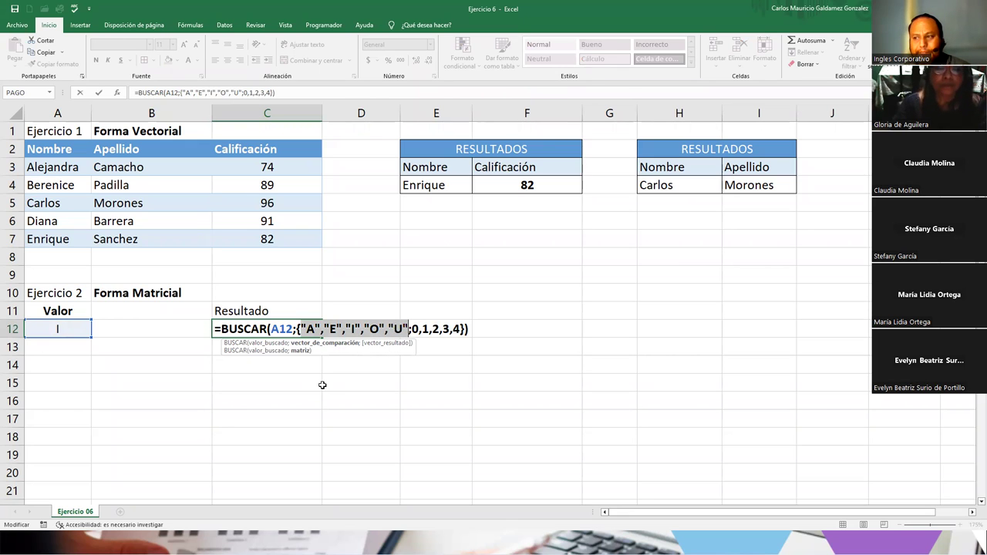
left_click(297, 329)
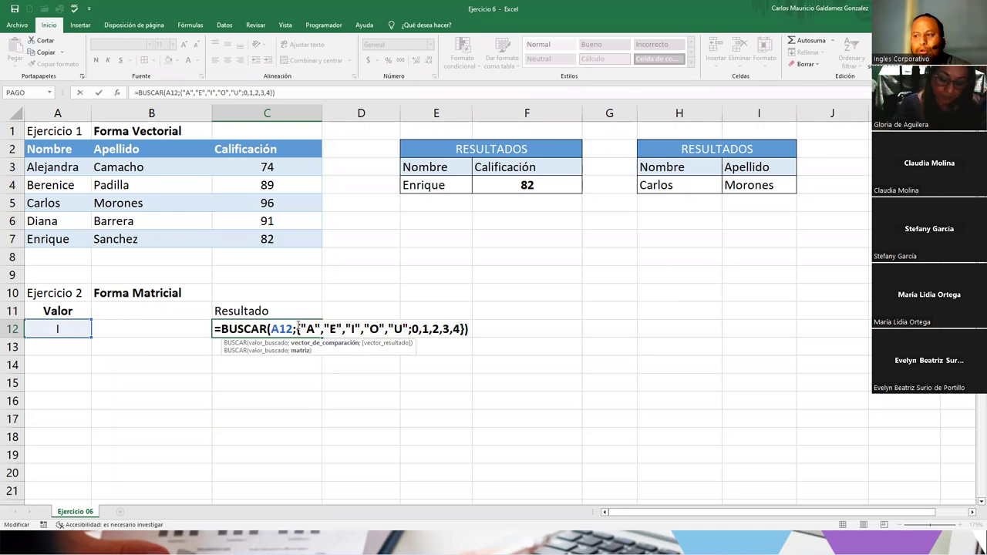
left_click_drag(298, 328, 467, 332)
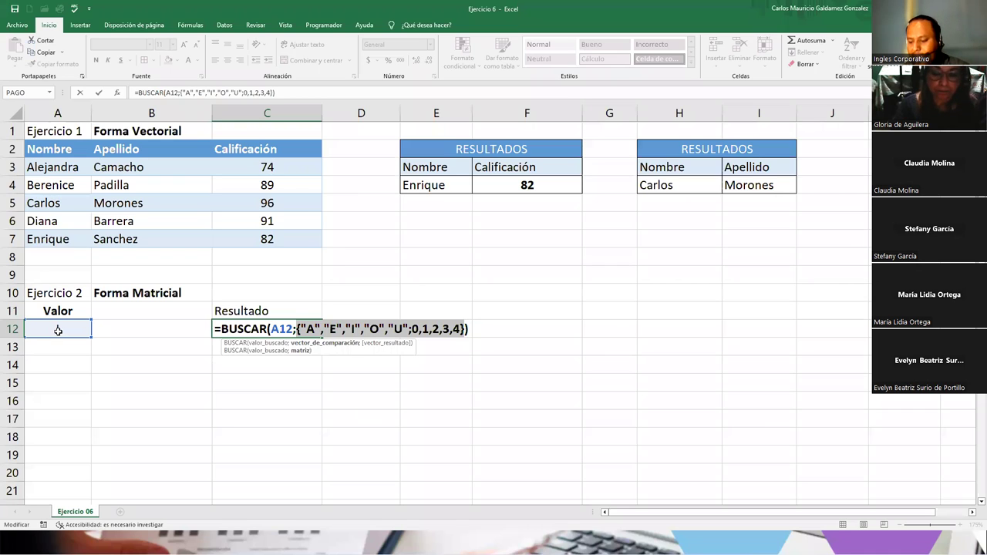
left_click(42, 377)
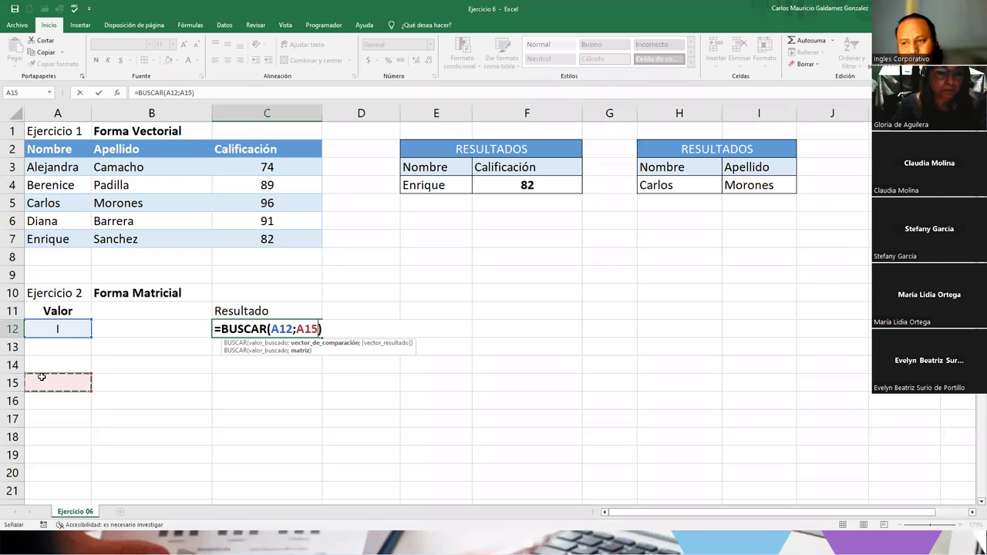
key("Return")
left_click(43, 377)
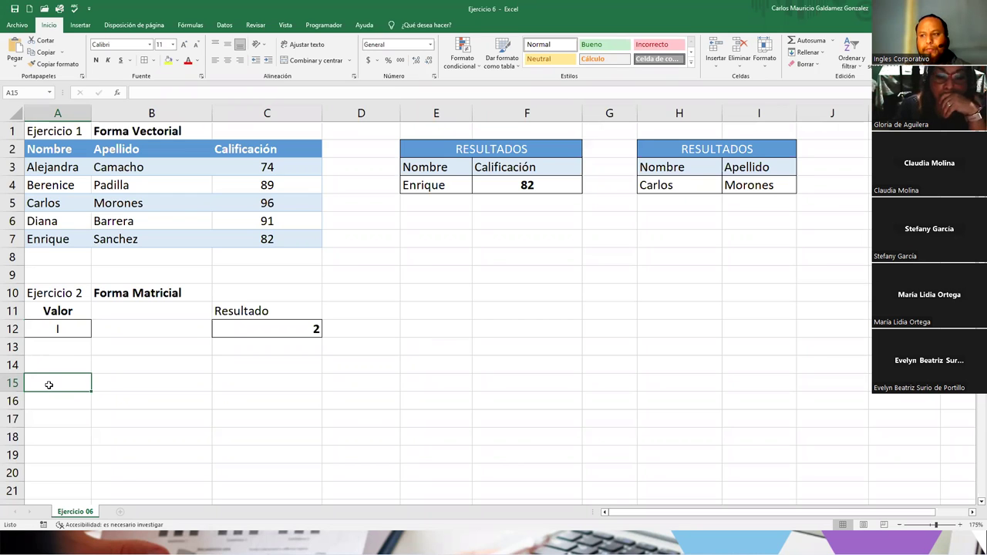
- Check the Resultado formula in C12 and the Valor options in A12, keeping I as the lookup value
left_click(257, 332)
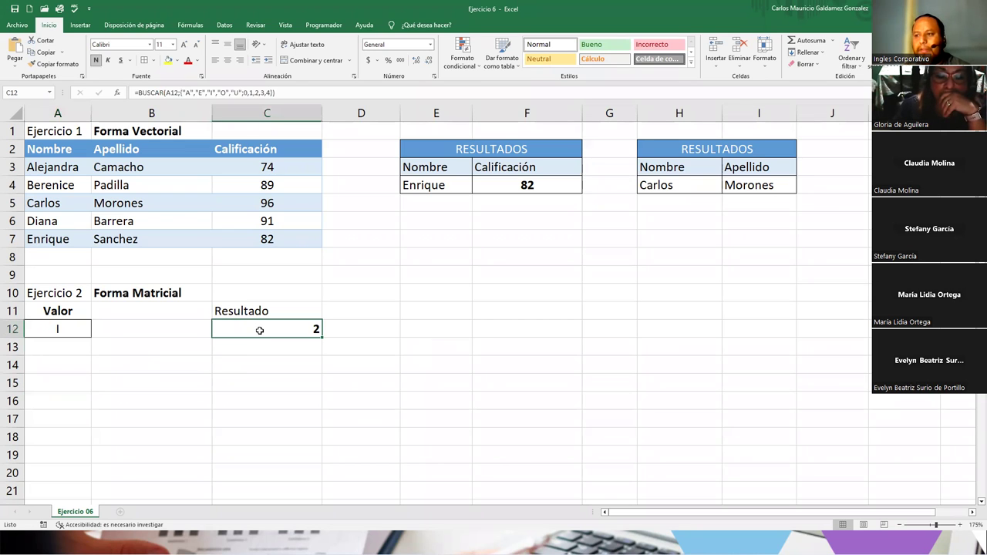
left_click(83, 330)
left_click(96, 331)
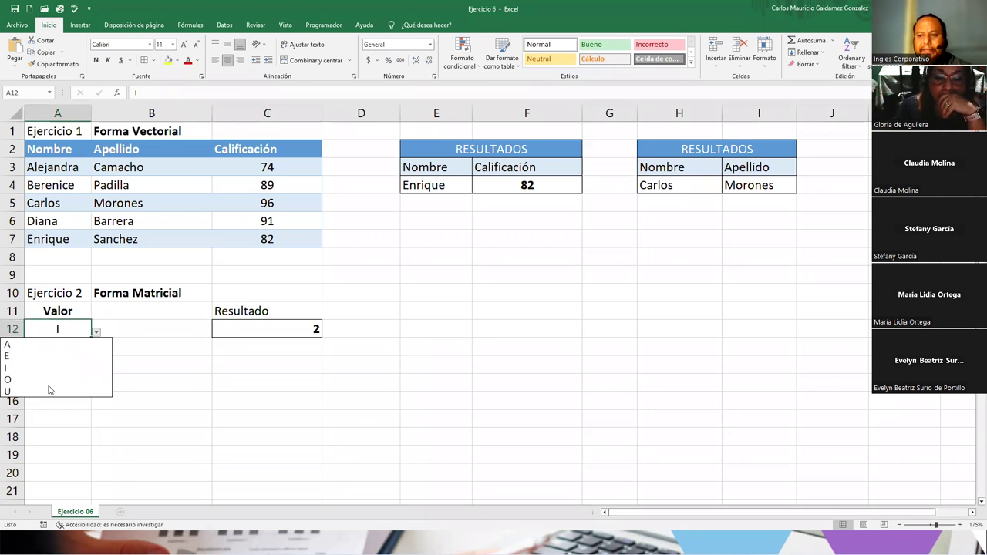
left_click(108, 369)
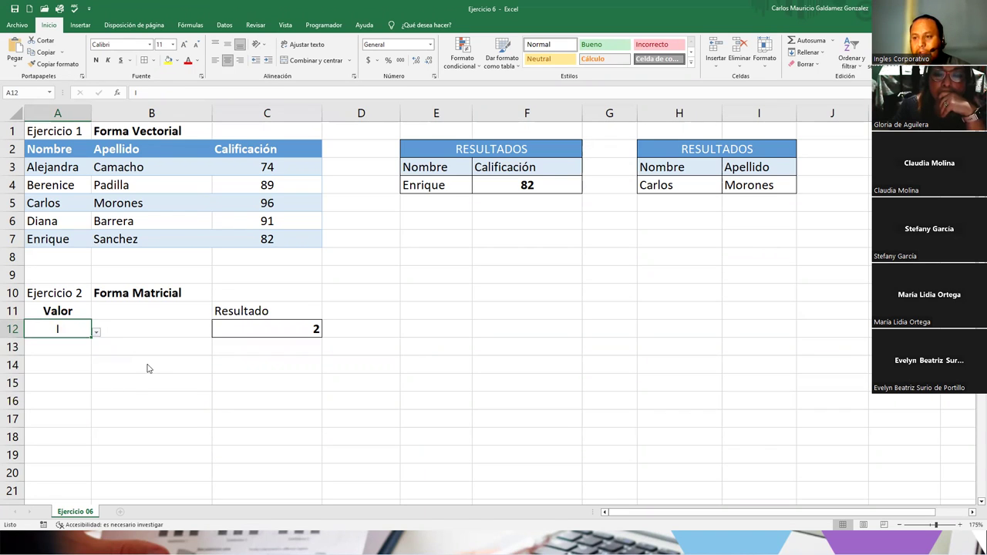
- Clear the article number and the looked-up values in G29:G32 of the DEMO sheet section's BÚSQUEDA table
scroll(149, 364, "down", 5)
scroll(149, 364, "down", 5)
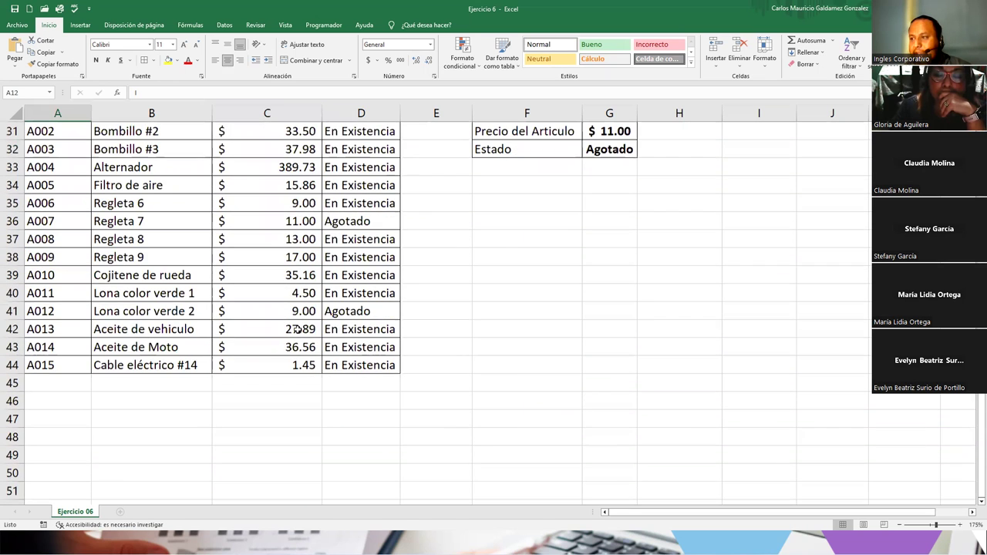
scroll(544, 291, "up", 5)
left_click_drag(593, 364, 601, 416)
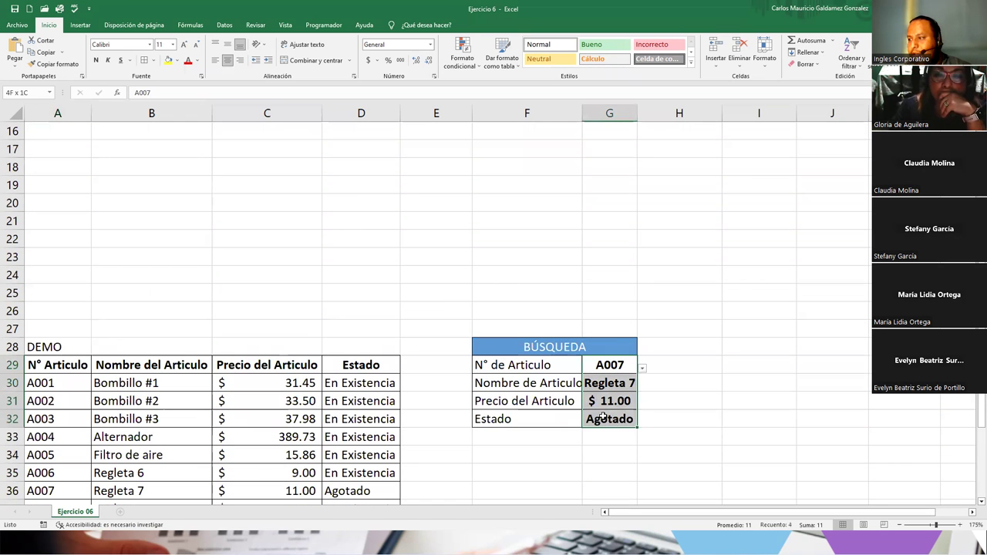
key("Delete")
- Remove the Precio del Articulo and Estado rows from the BÚSQUEDA table, including their labels and borders
left_click_drag(488, 403, 600, 423)
key("Delete")
left_click_drag(540, 450, 639, 397)
left_click(499, 448)
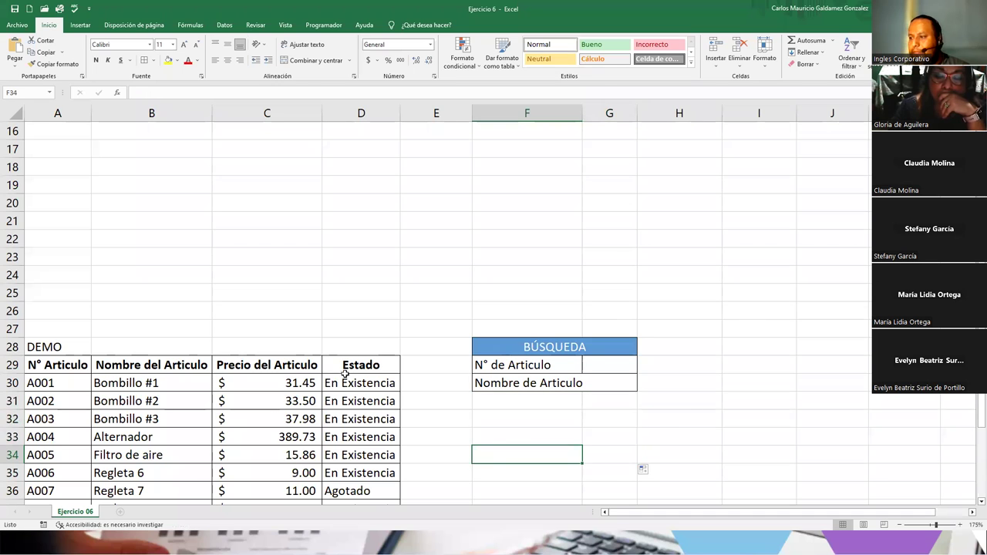
- Delete the empty rows between Ejercicio 2 and the DEMO section, first rows 15 to 26, then rows 14 and 15
left_click(11, 310)
mouse_move(11, 273)
left_mouse_down()
mouse_move(11, 125)
mouse_move(11, 270)
left_mouse_up()
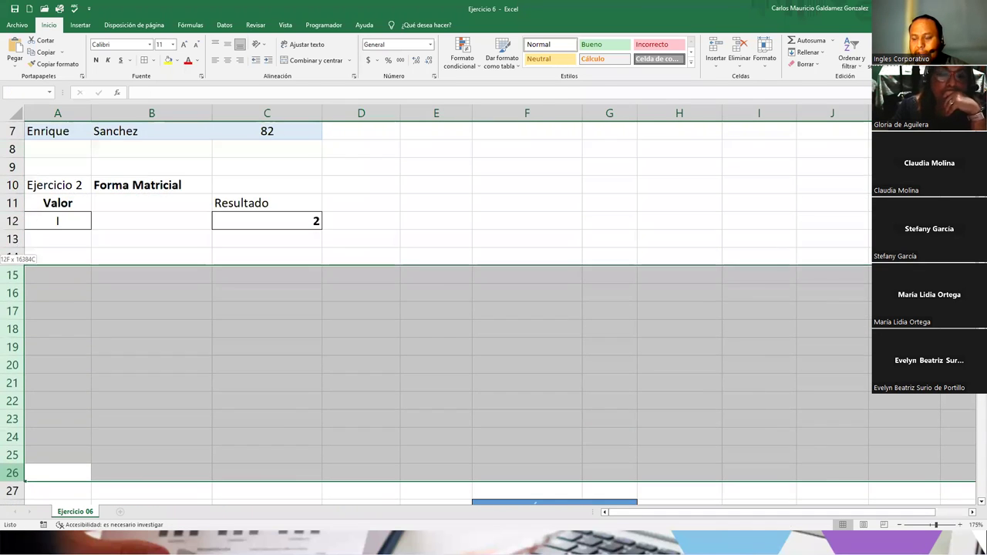
right_click(14, 275)
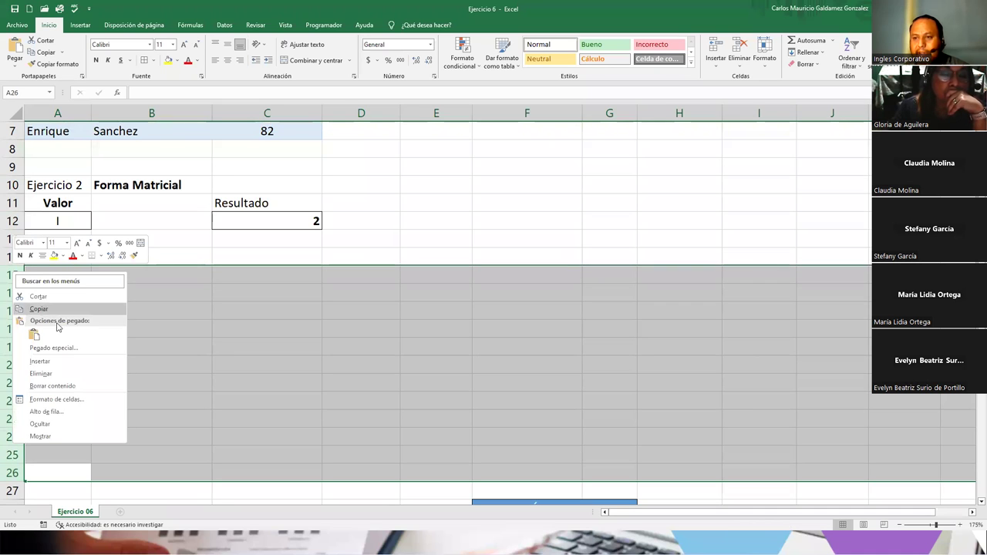
left_click(46, 373)
left_click_drag(11, 258, 12, 269)
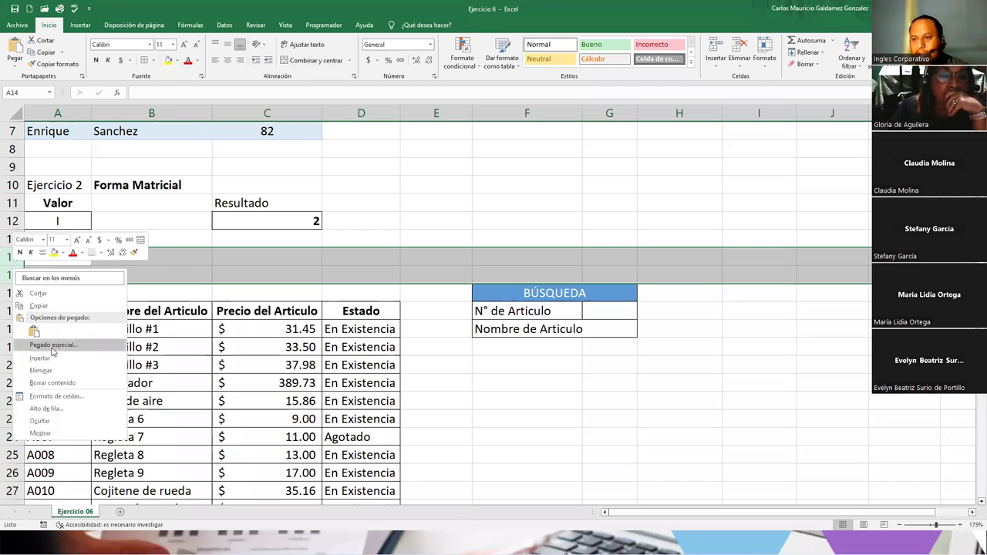
left_click(41, 370)
left_click(261, 324)
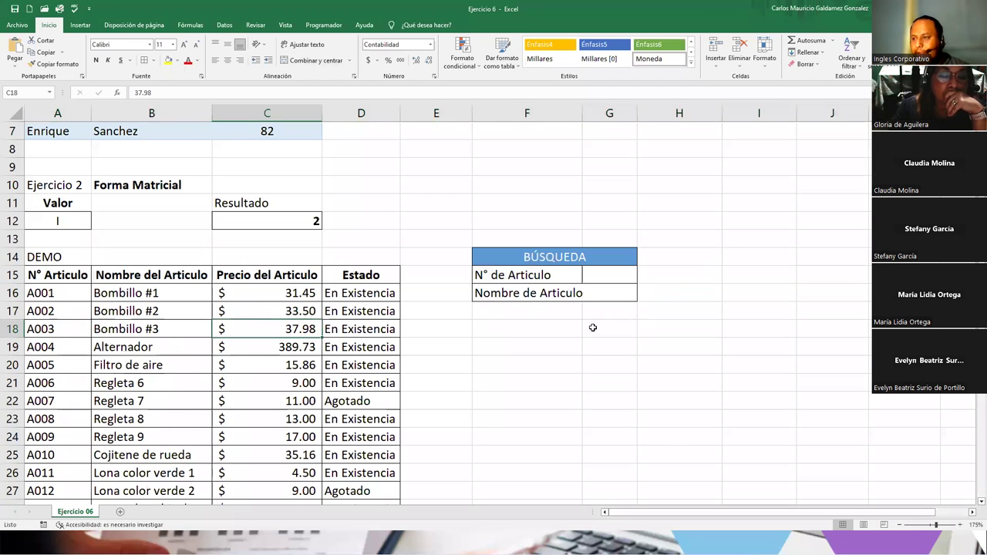
- Move the BÚSQUEDA block down one row to F15:G17 and widen column F to fit the Nombre de Articulo label
scroll(974, 398, "down", 2)
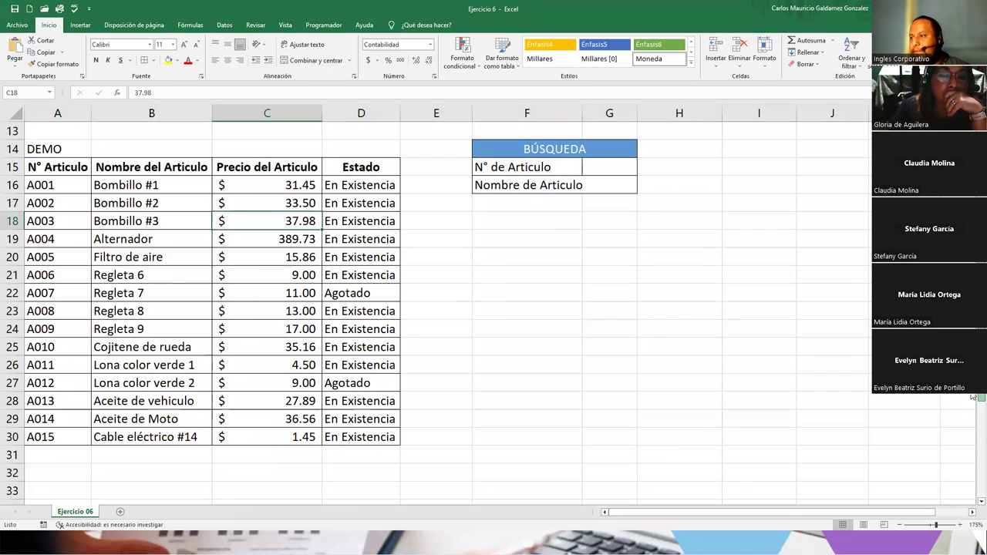
left_click_drag(578, 151, 577, 187)
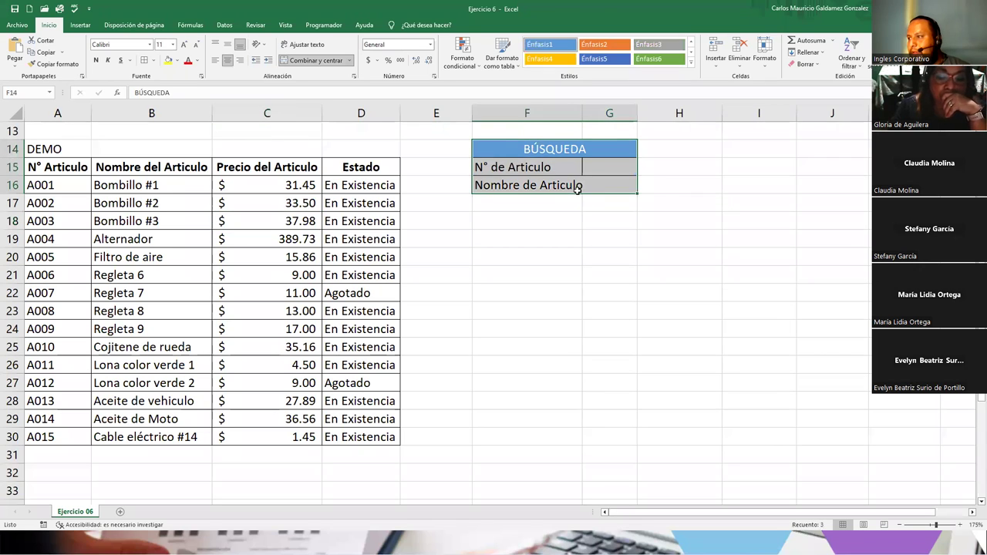
left_click(578, 189)
left_click_drag(529, 148, 544, 210)
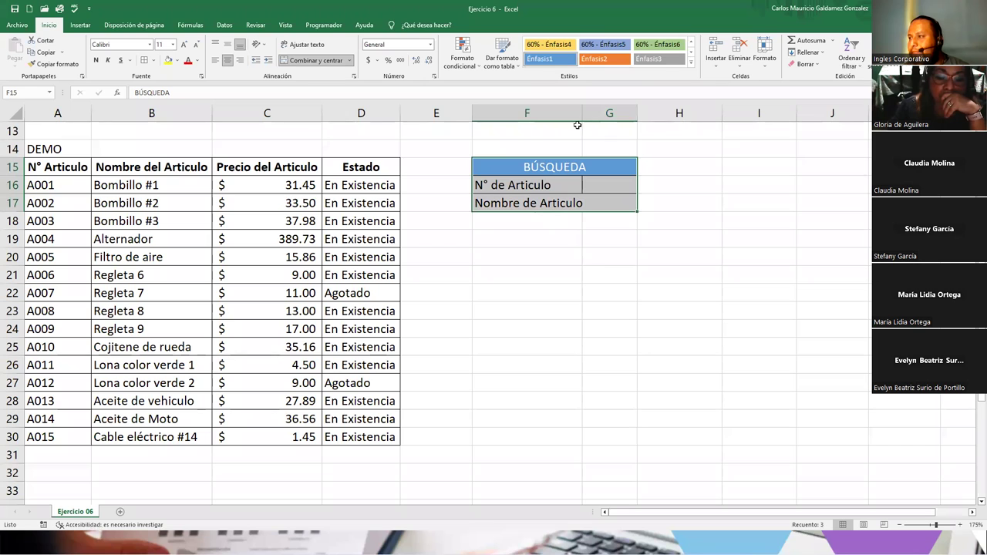
left_click_drag(582, 114, 590, 114)
left_click(258, 291)
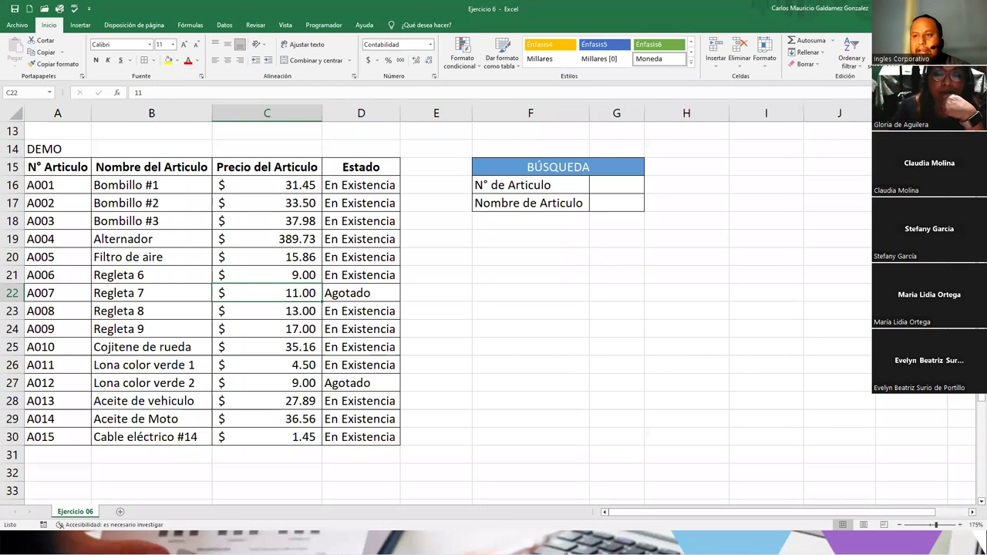
- Capture a screen snip covering the DEMO article table and the BÚSQUEDA block
key("super+shift+s")
left_click_drag(2, 132, 649, 471)
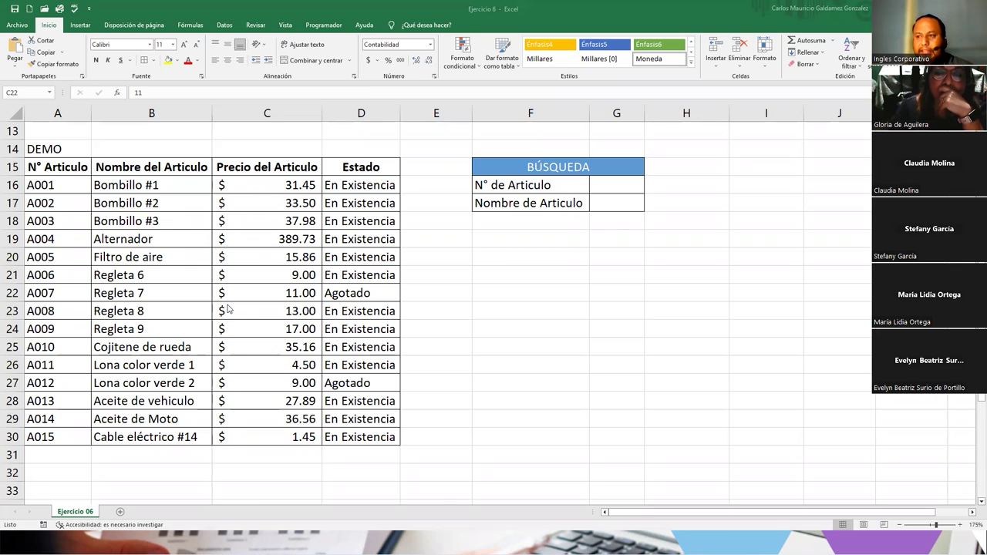
- Review the DEMO article table's columns for number, name, price and status using the first article's row
scroll(230, 308, "up", 4)
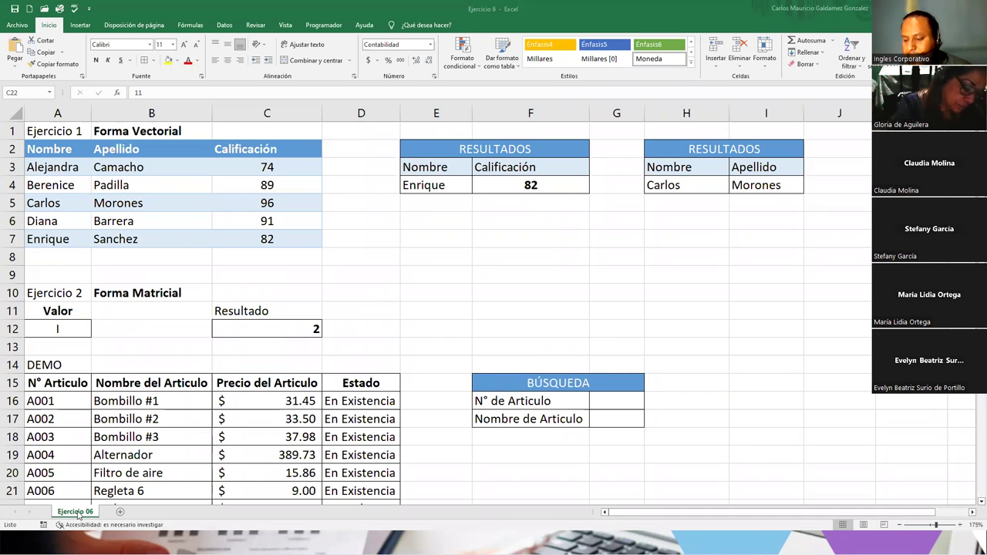
scroll(221, 425, "down", 5)
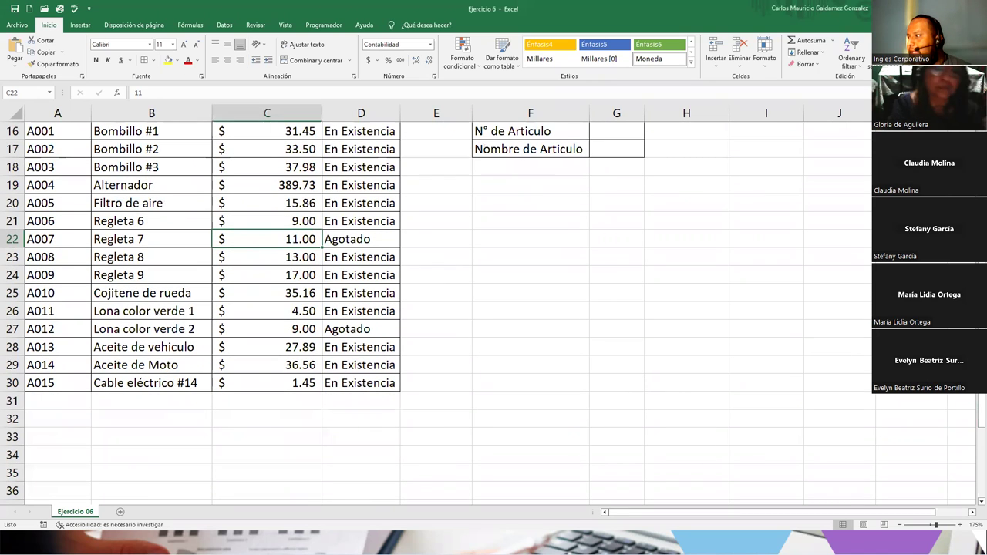
scroll(494, 312, "up", 1)
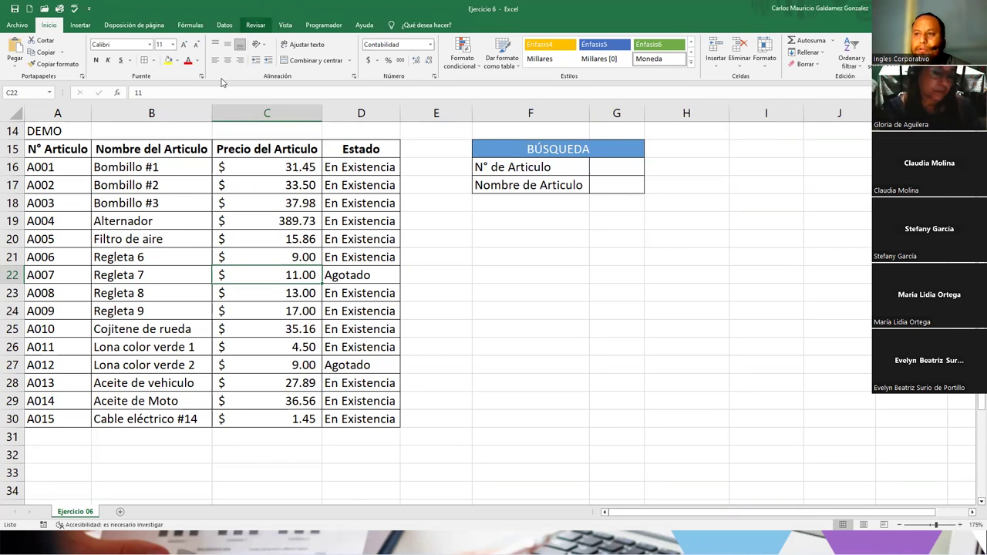
left_click(67, 162)
left_click(124, 167)
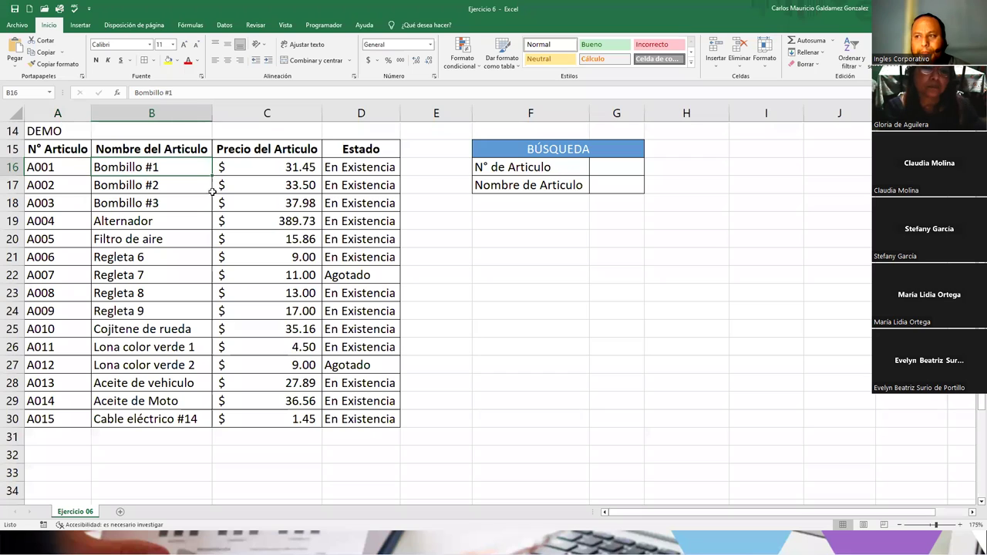
left_click(265, 167)
left_click(348, 167)
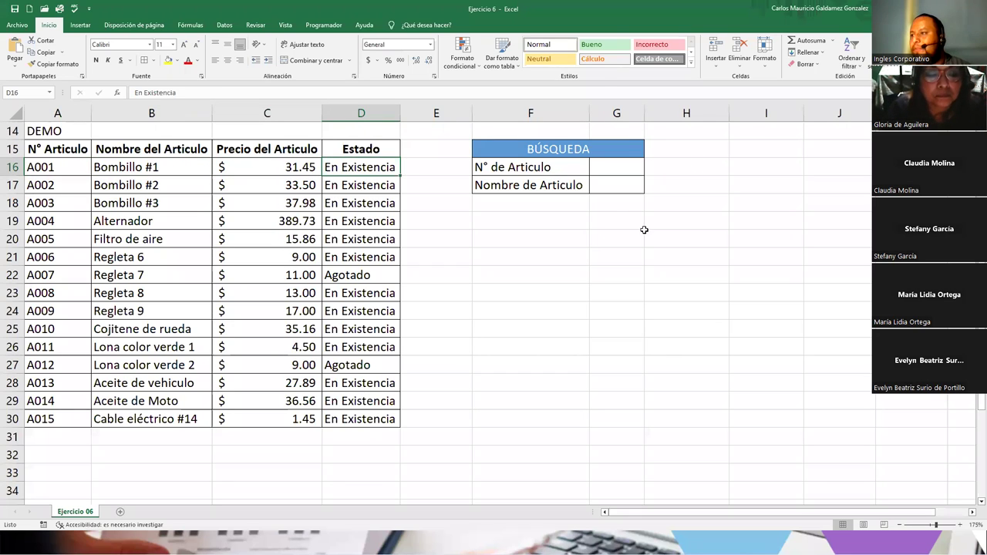
- Compare the article options offered in G16 with the N° Articulo values in A16:A30, leaving G16 empty
left_click(608, 169)
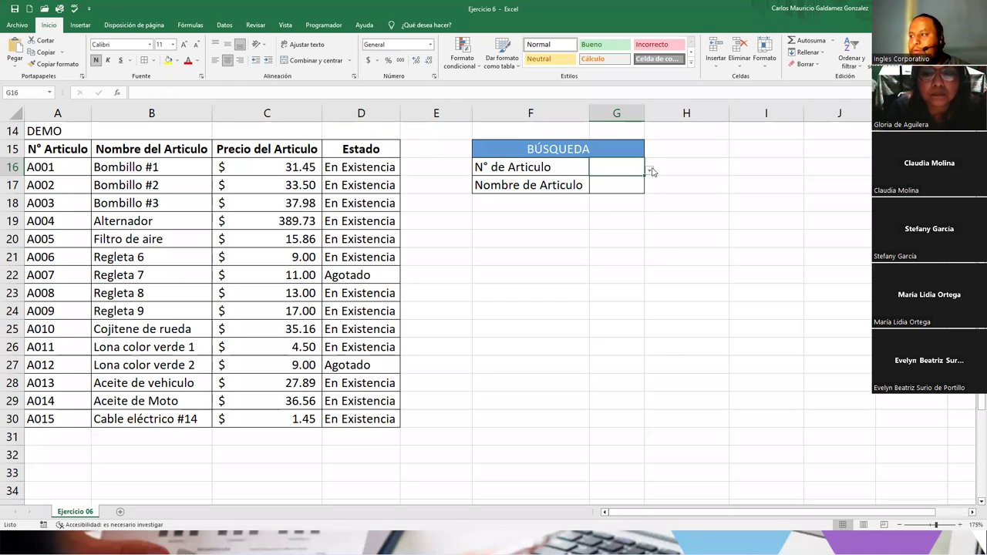
left_click(649, 171)
left_click(58, 177)
left_click_drag(57, 165, 61, 420)
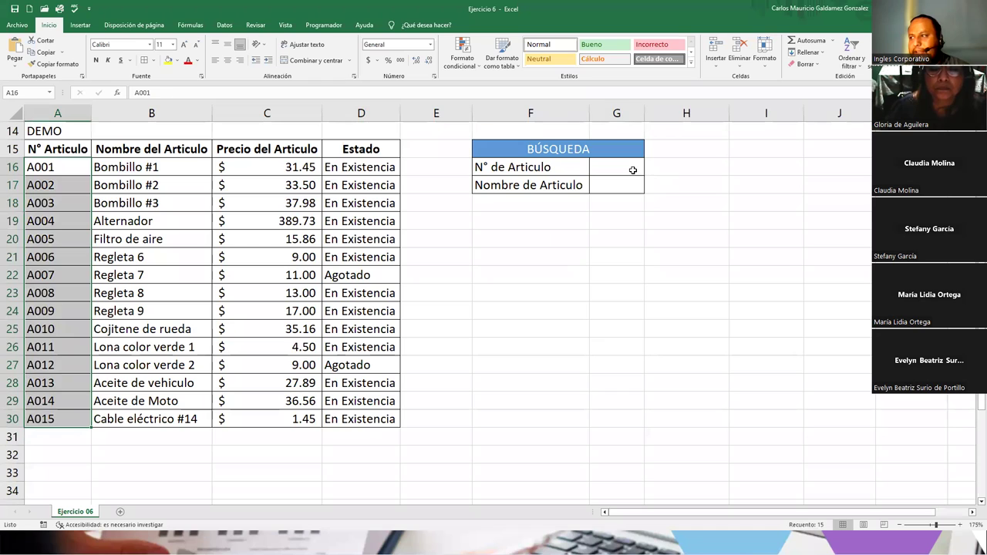
left_click(633, 170)
left_click(651, 170)
scroll(643, 262, "down", 2)
scroll(643, 266, "down", 1)
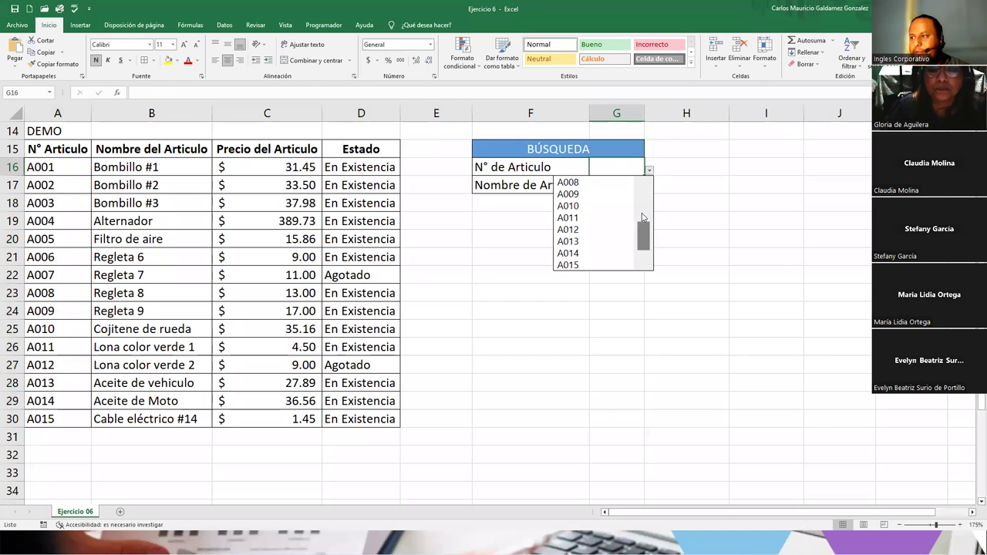
scroll(642, 194, "up", 3)
key("Escape")
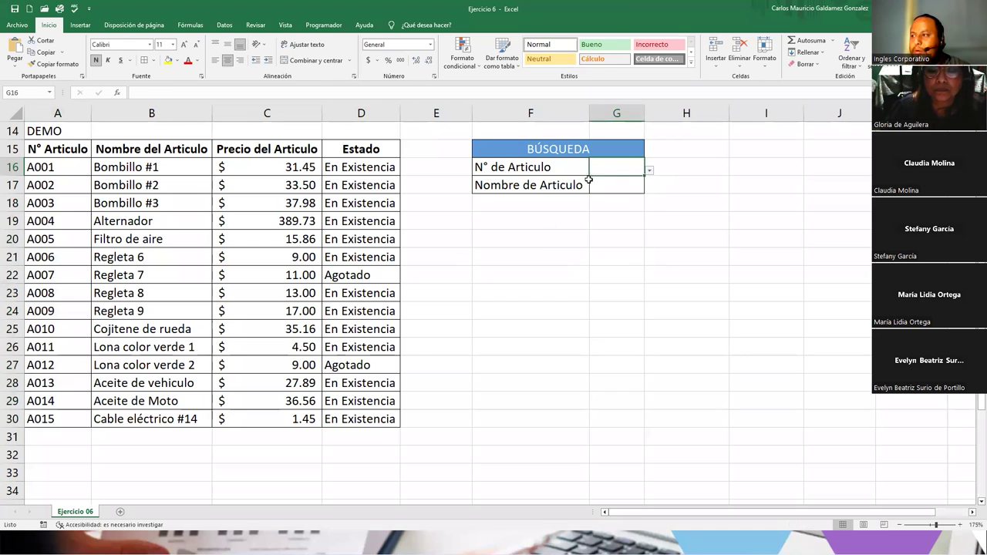
- Enter the formula =BUSCAR(G16;A16:A30;B16:B30) in G17 to look up the Nombre de Articulo
left_click(613, 187)
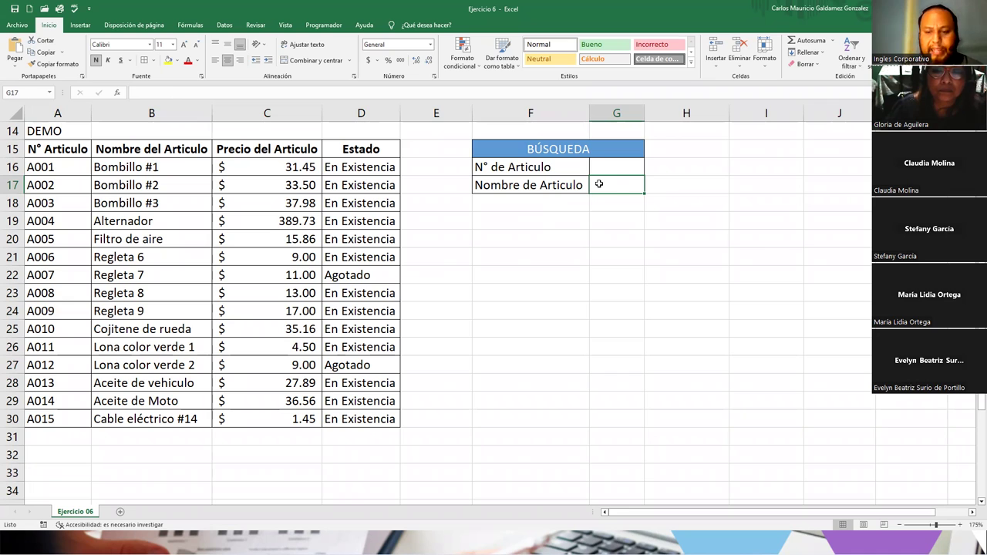
type("=busca")
key("Tab")
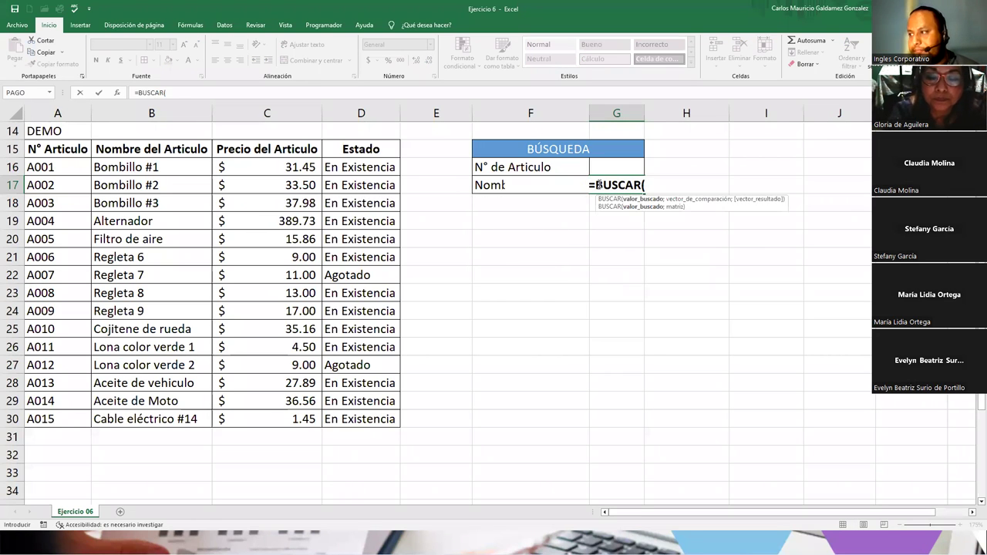
left_click(623, 168)
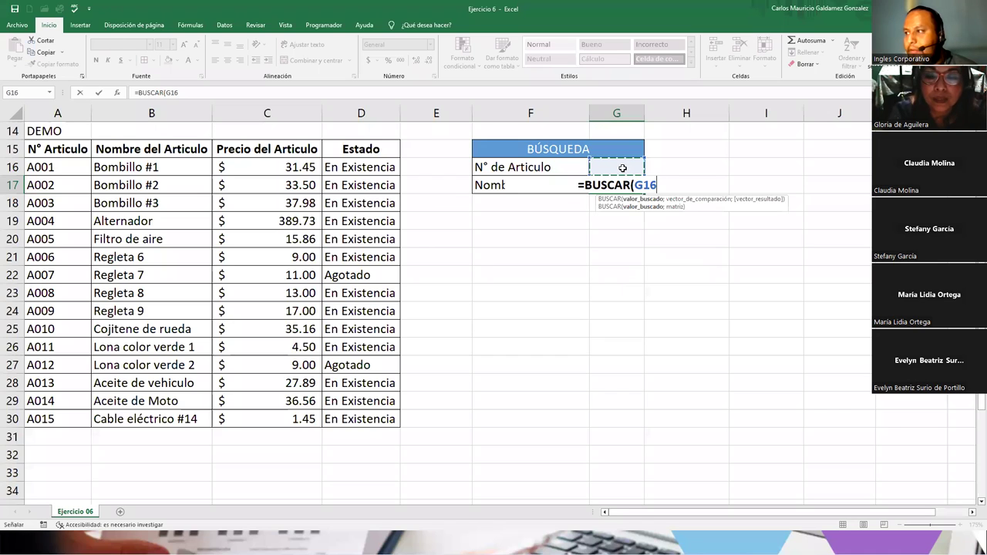
type(";")
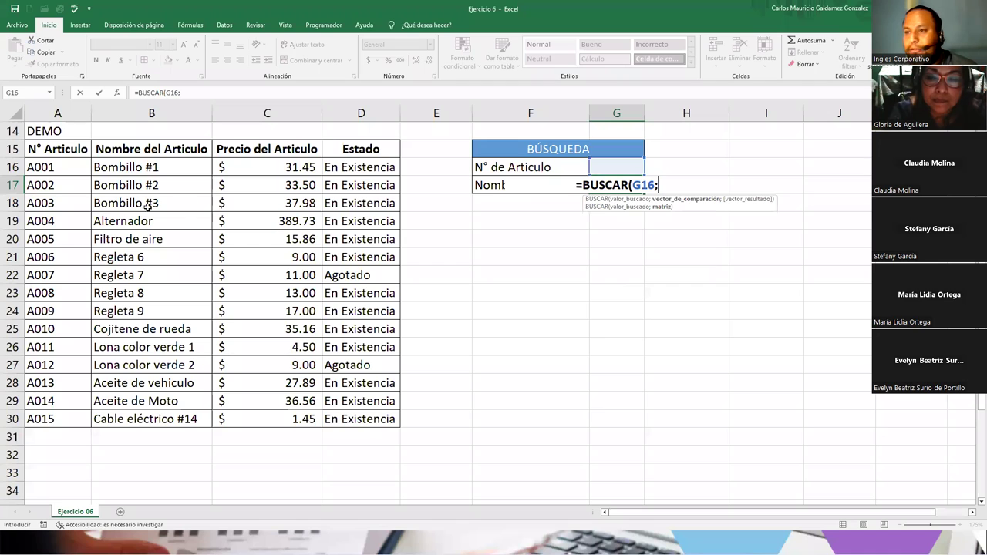
left_click_drag(63, 168, 67, 419)
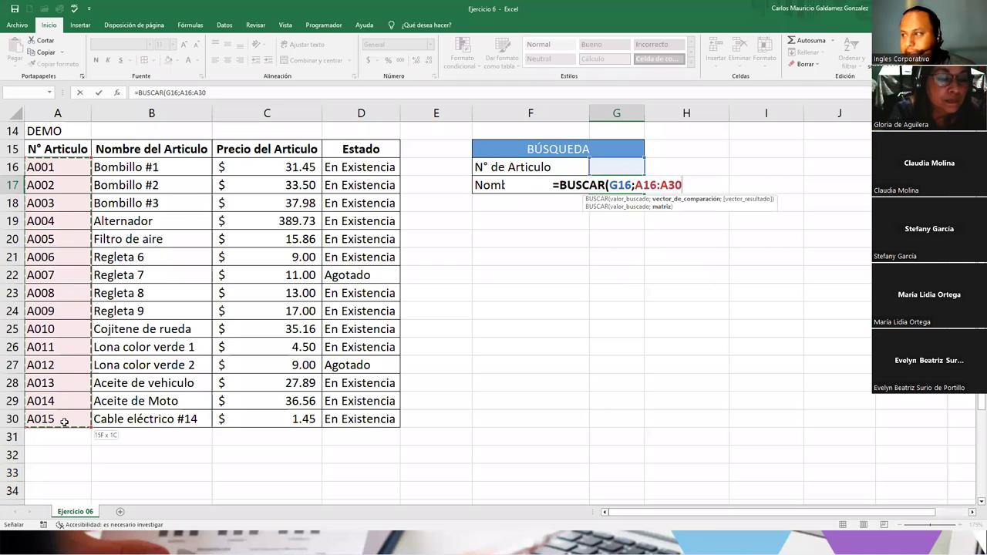
type(";")
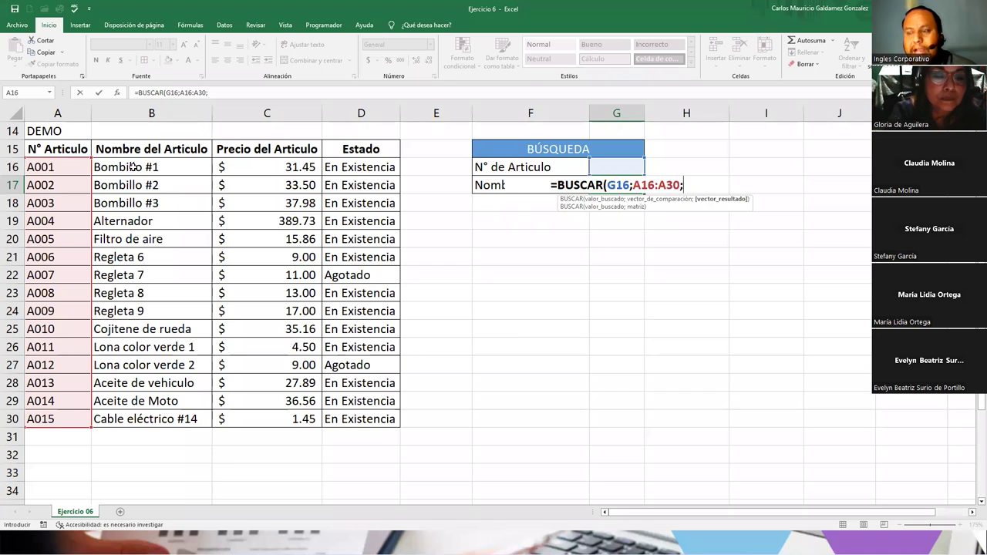
left_click_drag(133, 167, 145, 416)
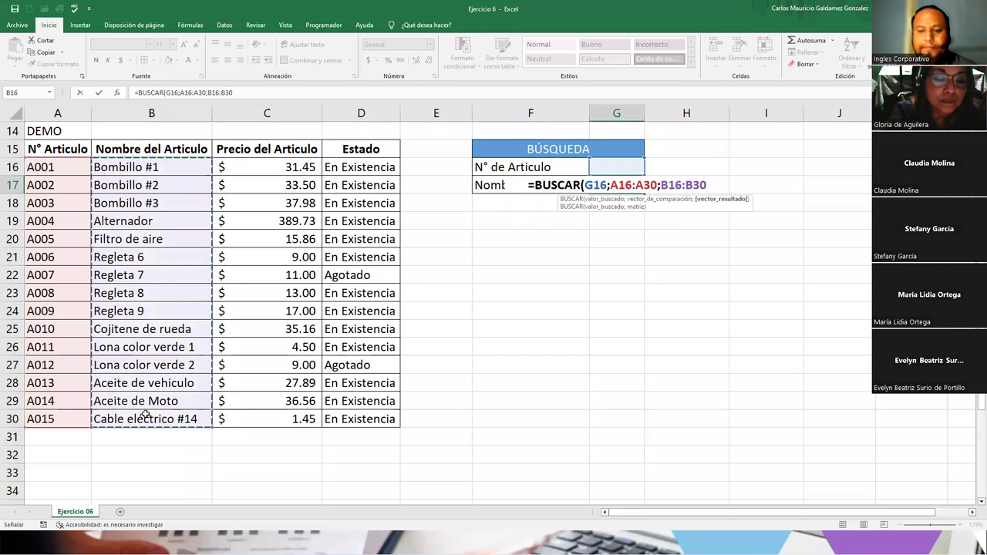
type(")")
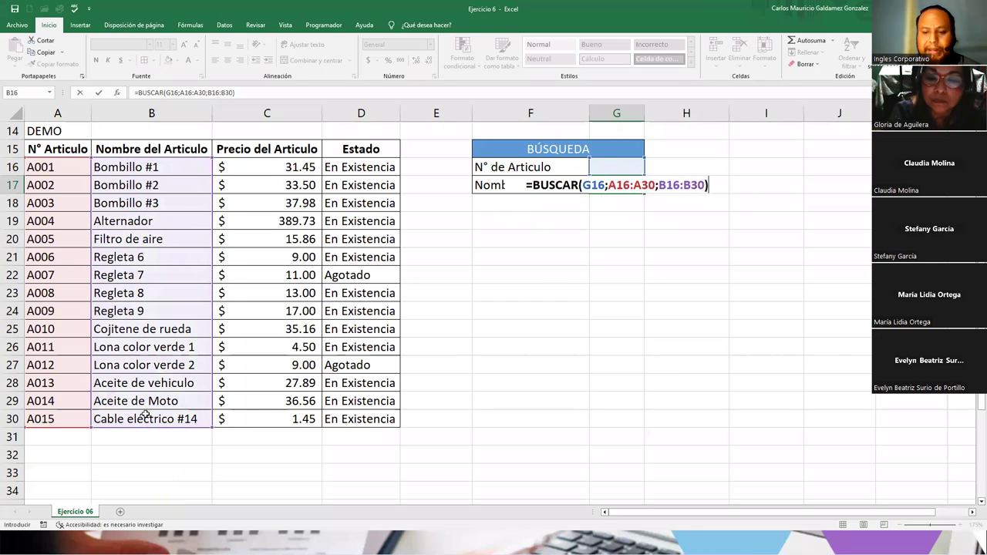
key("ctrl+Return")
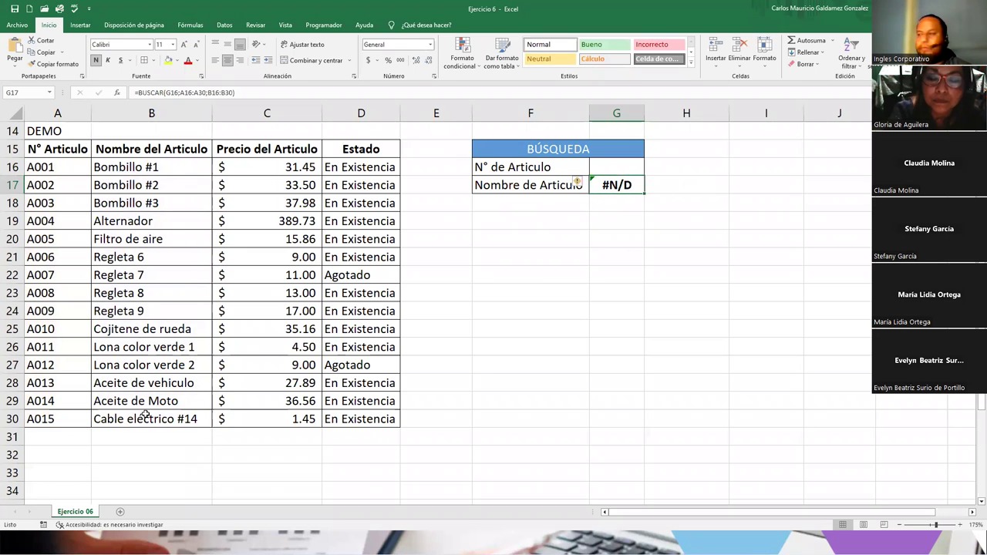
- Choose A006 as the N° de Articulo in G16 and widen column G to fit the looked-up names
left_click(616, 166)
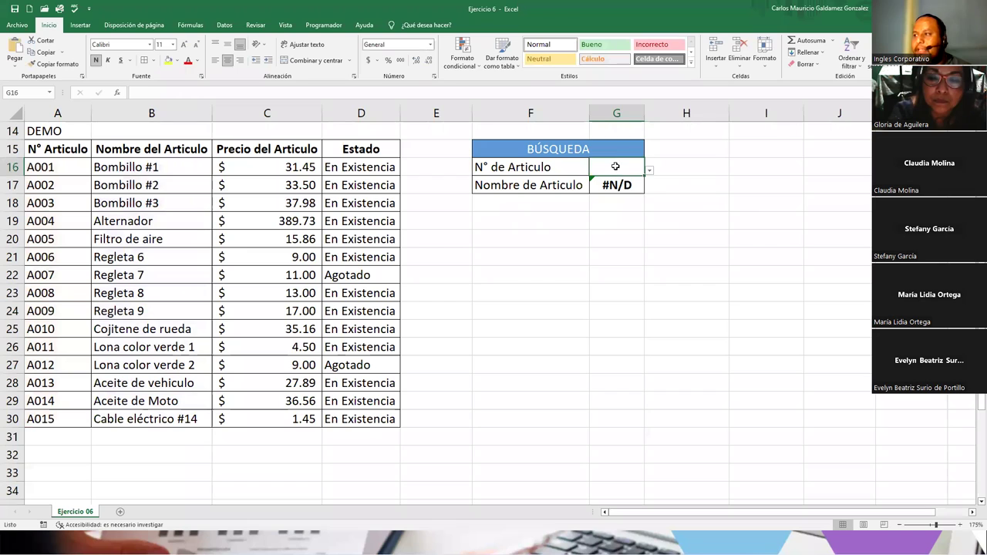
left_click(649, 169)
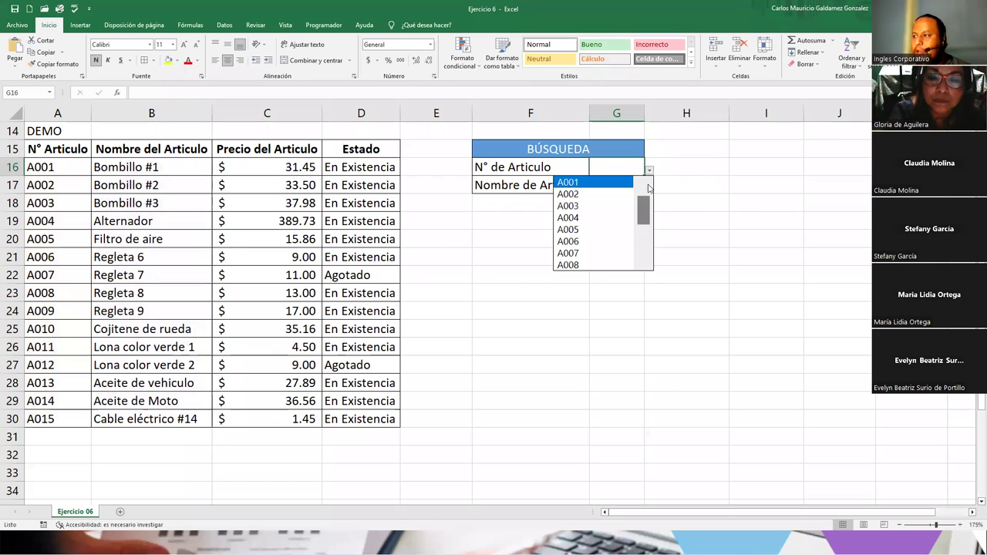
left_click(568, 242)
left_click_drag(643, 112, 695, 118)
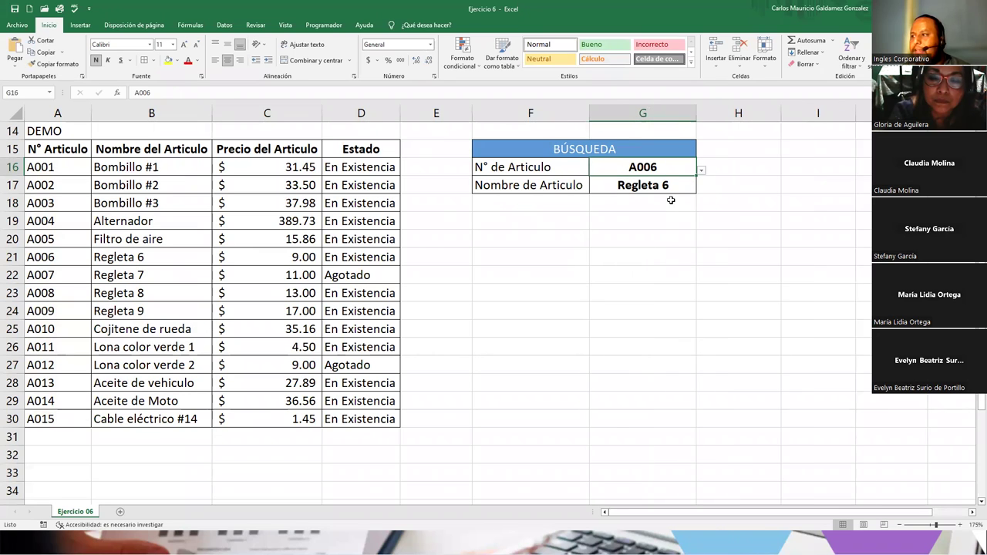
- Check the looked-up name in G17 against the DEMO table and review the ranges used by its BUSCAR formula
left_click(653, 185)
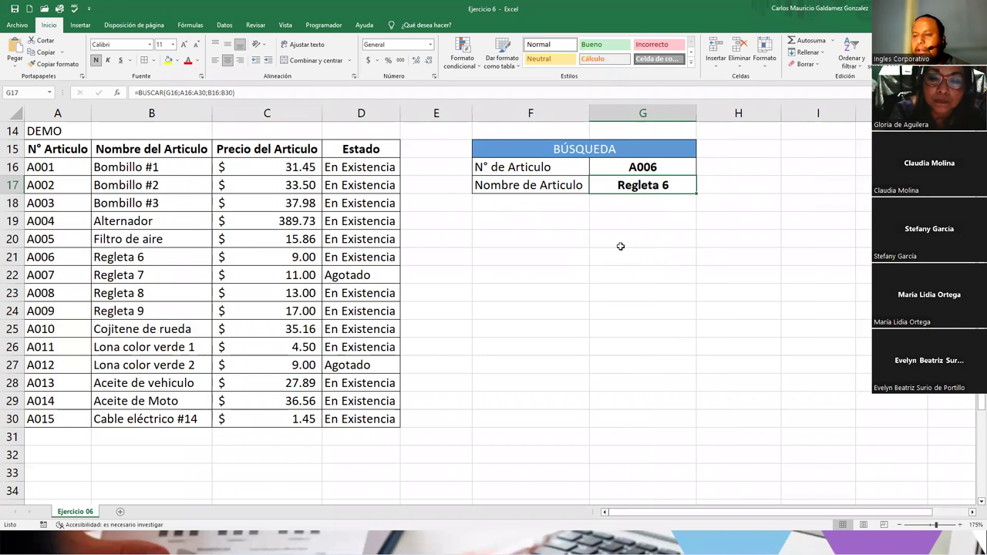
left_click(155, 257)
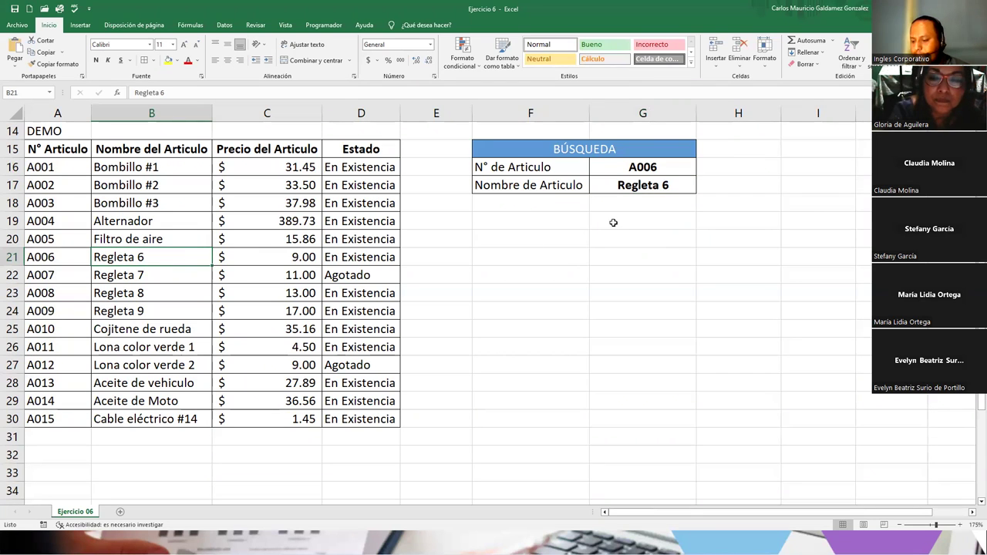
double_click(660, 185)
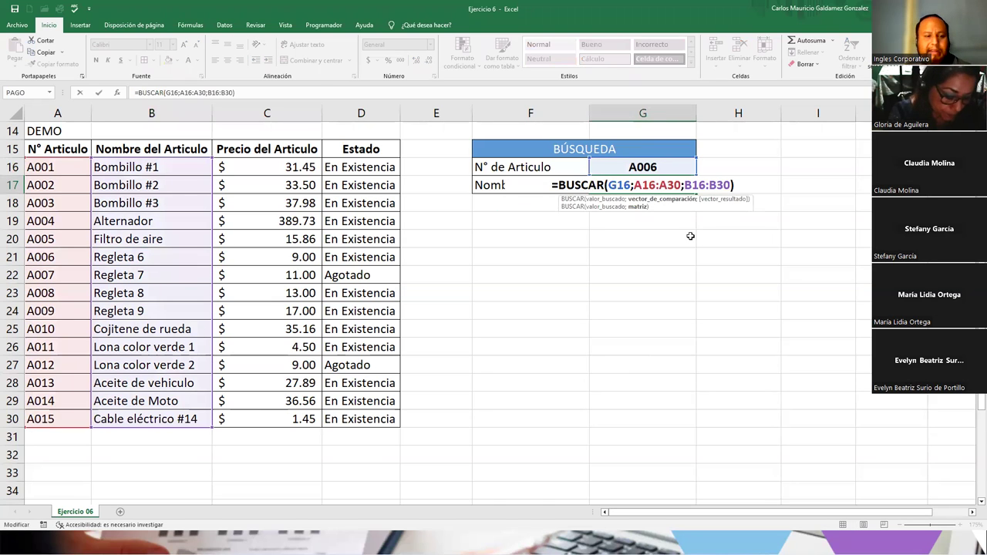
key("Return")
- Change the N° de Articulo in G16 to A010 and check the article name in G17
left_click(636, 171)
left_click(702, 170)
left_click(594, 229)
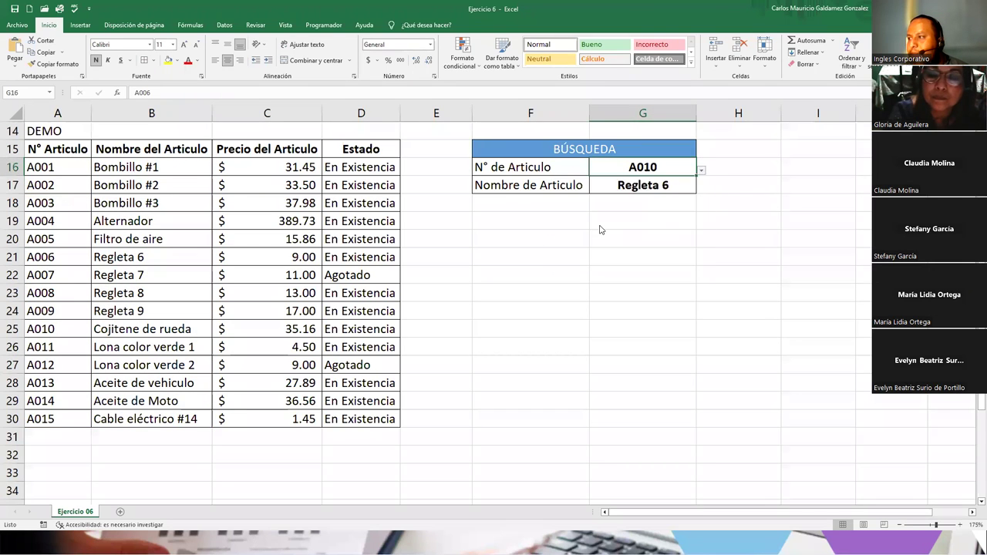
left_click(627, 186)
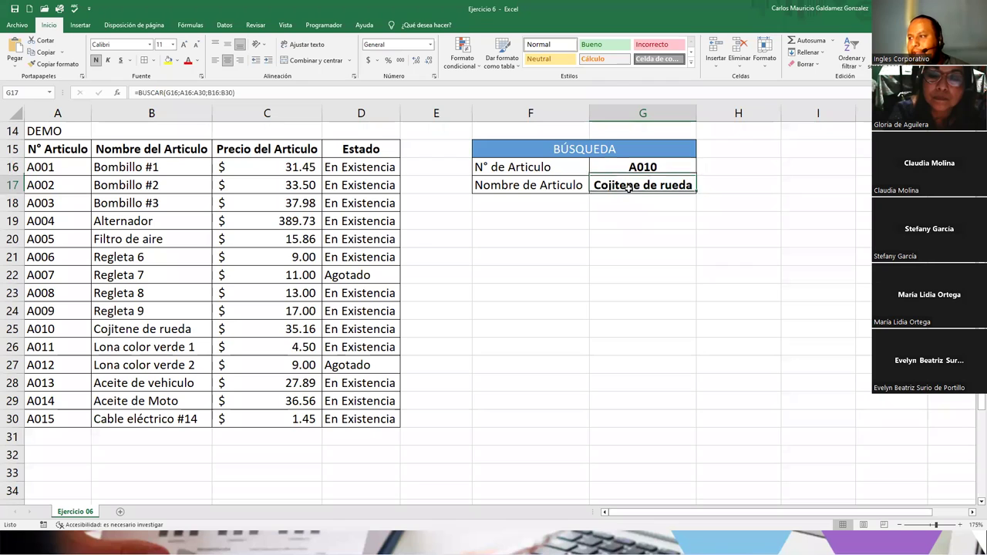
- Add the labels Precio del Articulo in F18 and Estado in F19 of the BÚSQUEDA block
left_click(555, 204)
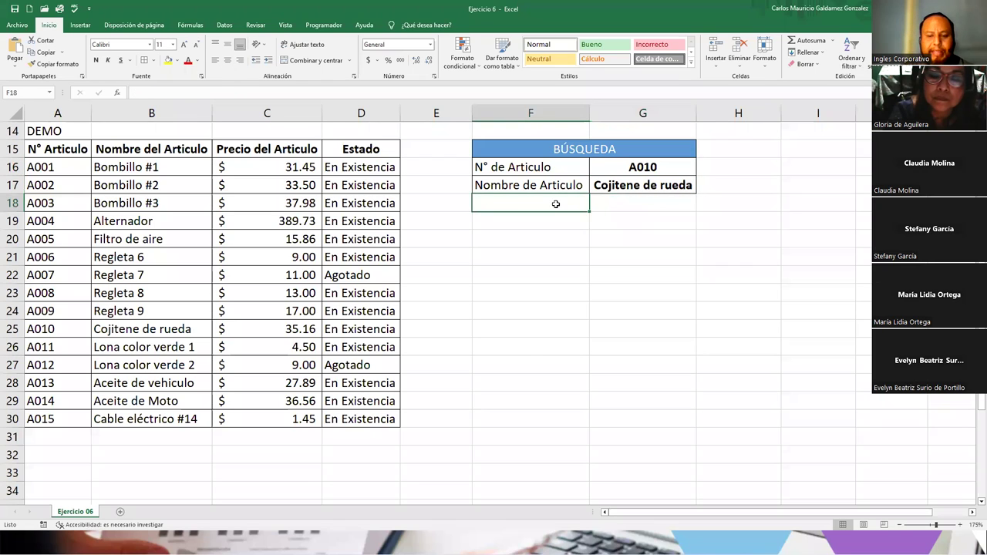
type("Precio del Articulo")
key("Return")
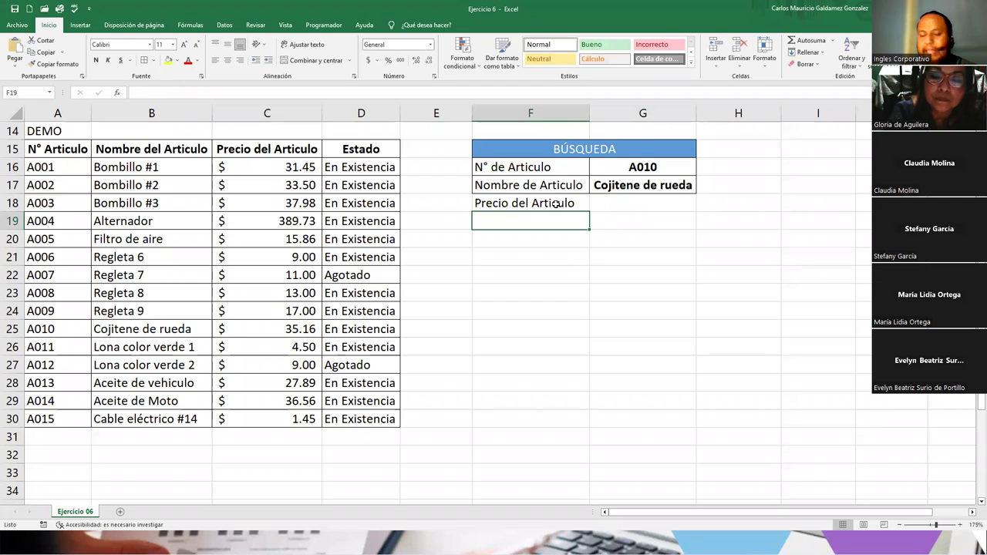
type("Estado")
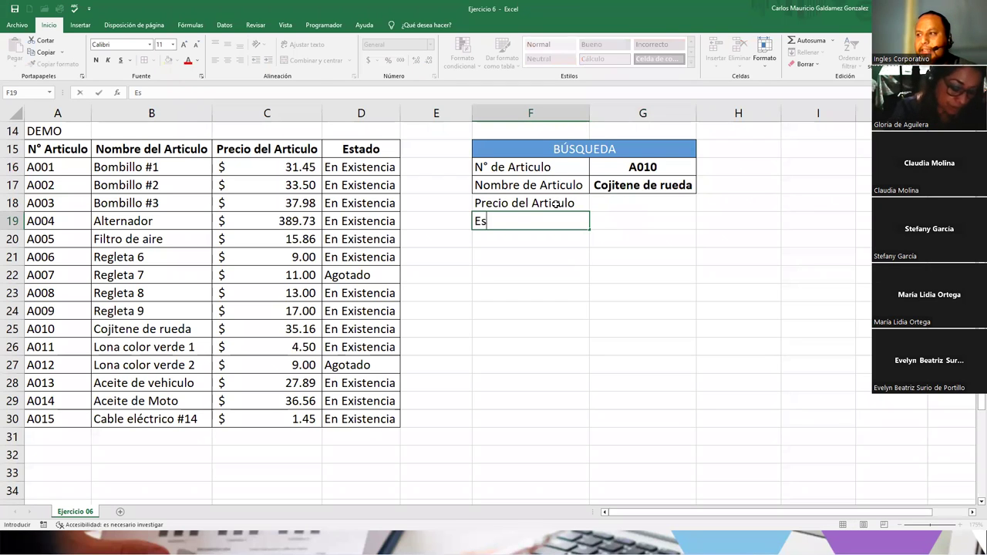
key("Tab")
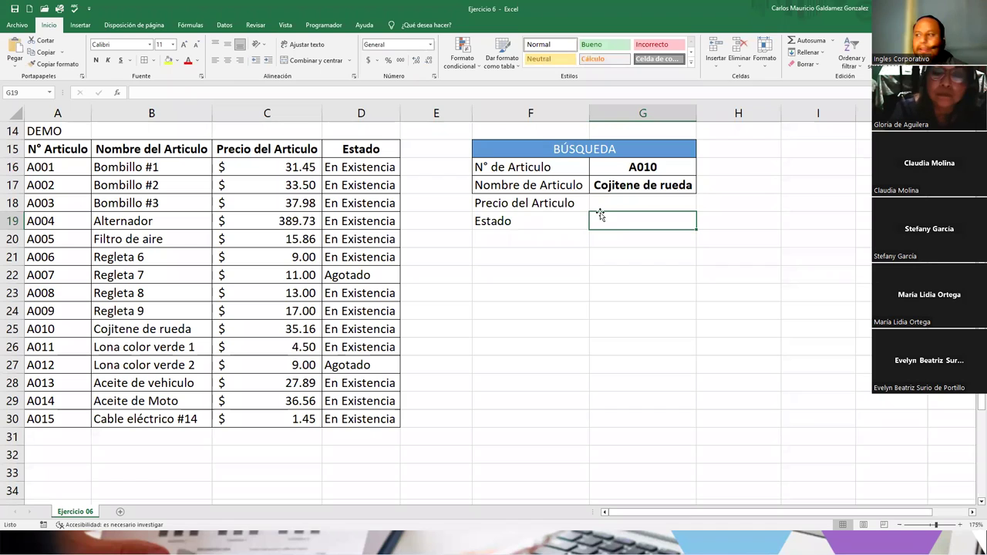
- Apply cell borders to F18:G19 and give the price cell G18 the accounting number format
left_click_drag(543, 205, 585, 224)
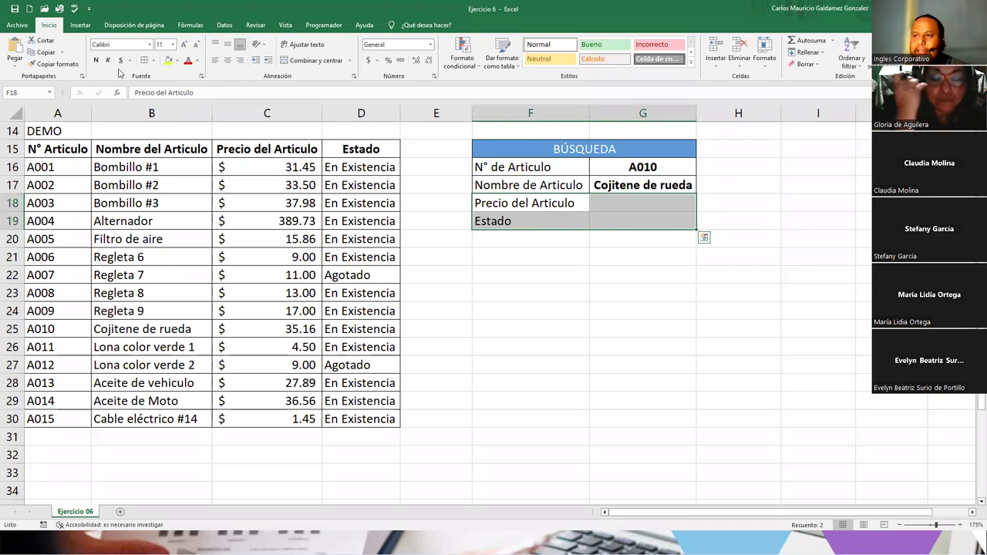
left_click(611, 185)
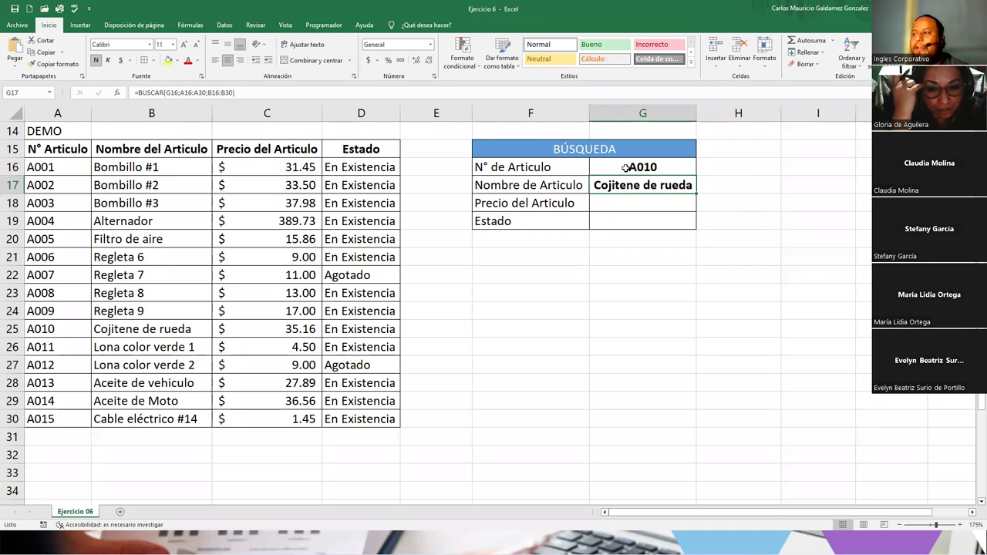
left_click_drag(617, 222, 617, 206)
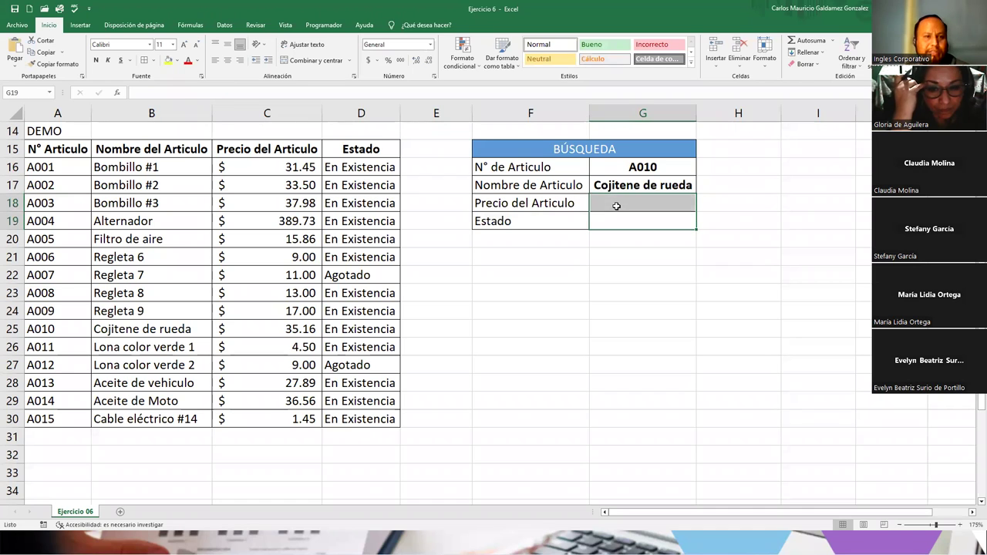
left_click(616, 206)
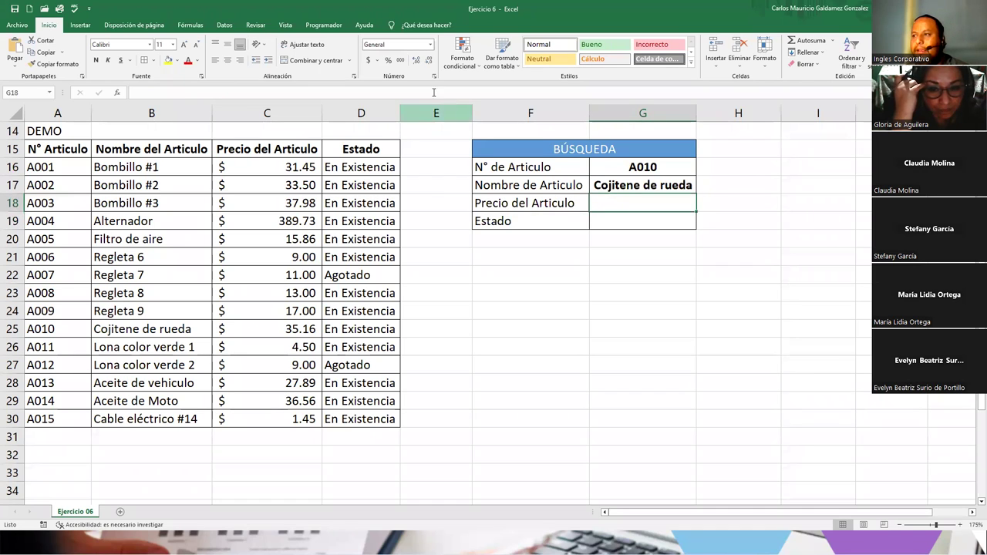
left_click(370, 62)
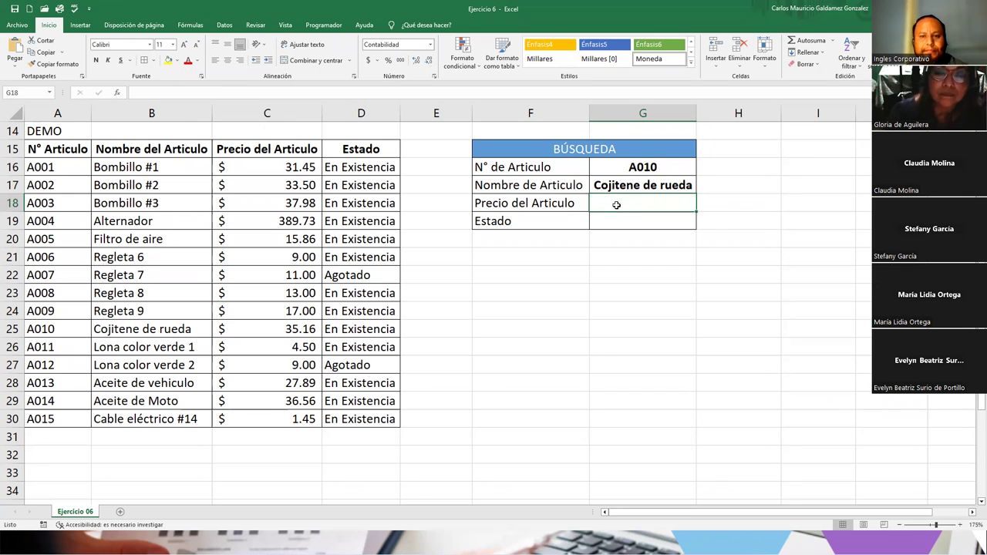
left_click(631, 222)
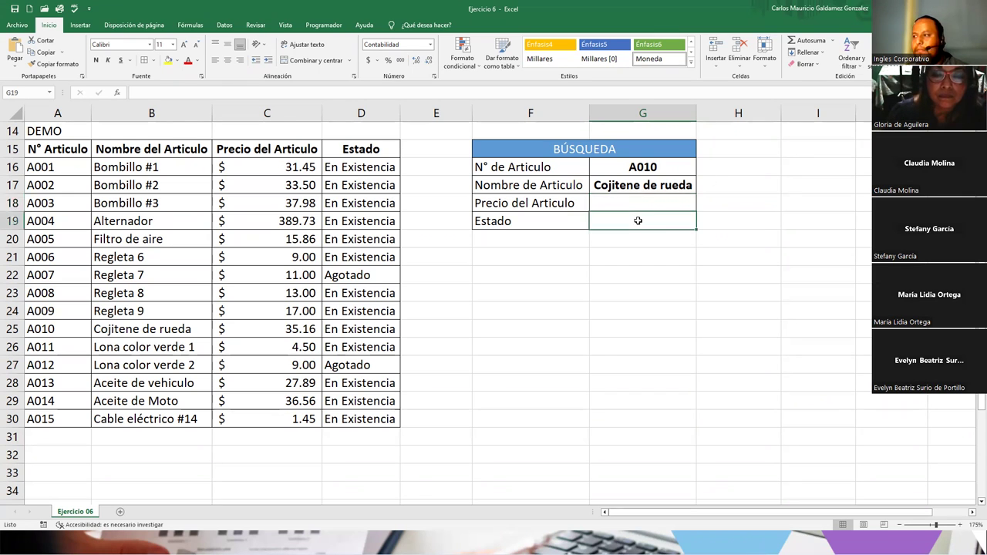
- Look over the Ejercicio 1 and Ejercicio 2 sections and the whole DEMO article table
left_click(418, 360)
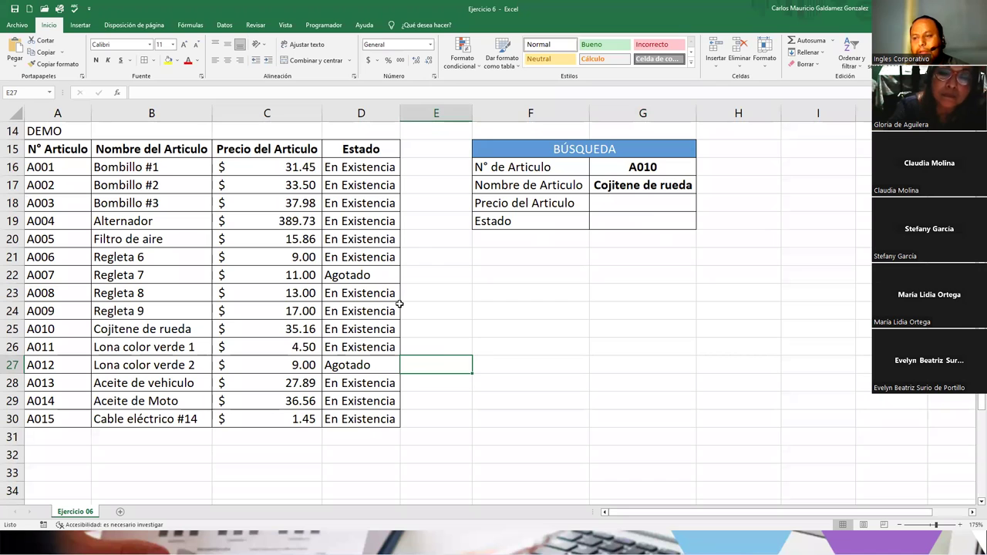
scroll(359, 362, "up", 5)
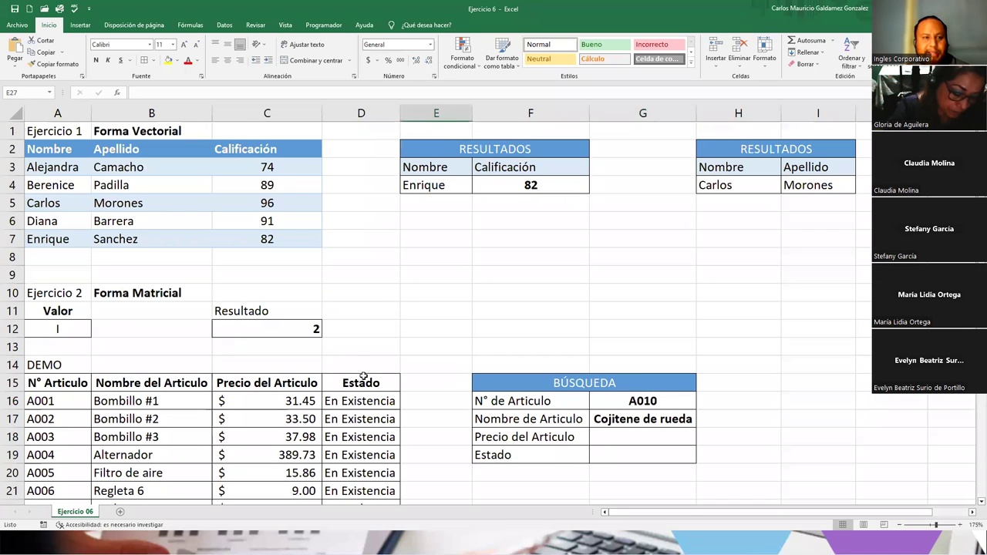
left_click(50, 134)
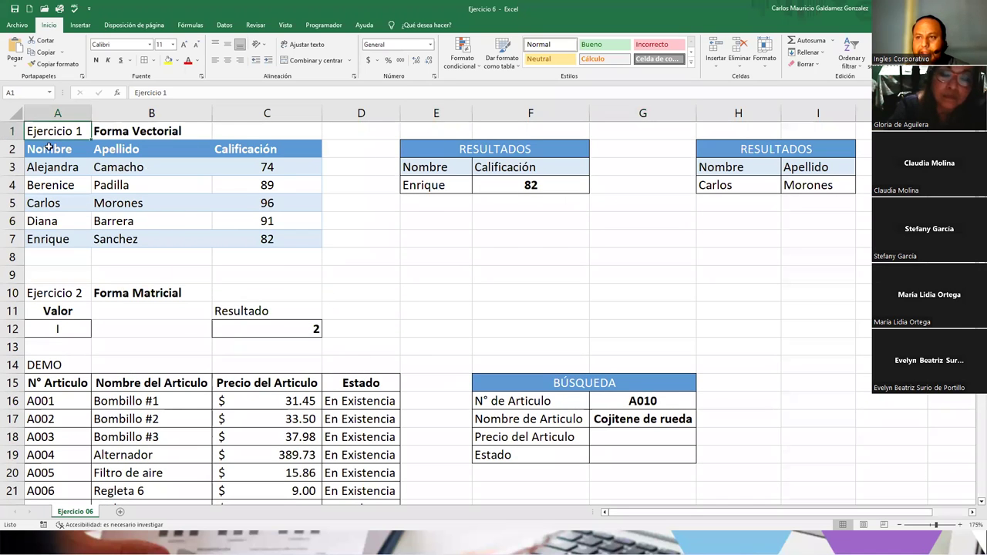
left_click(48, 294)
scroll(136, 337, "down", 5)
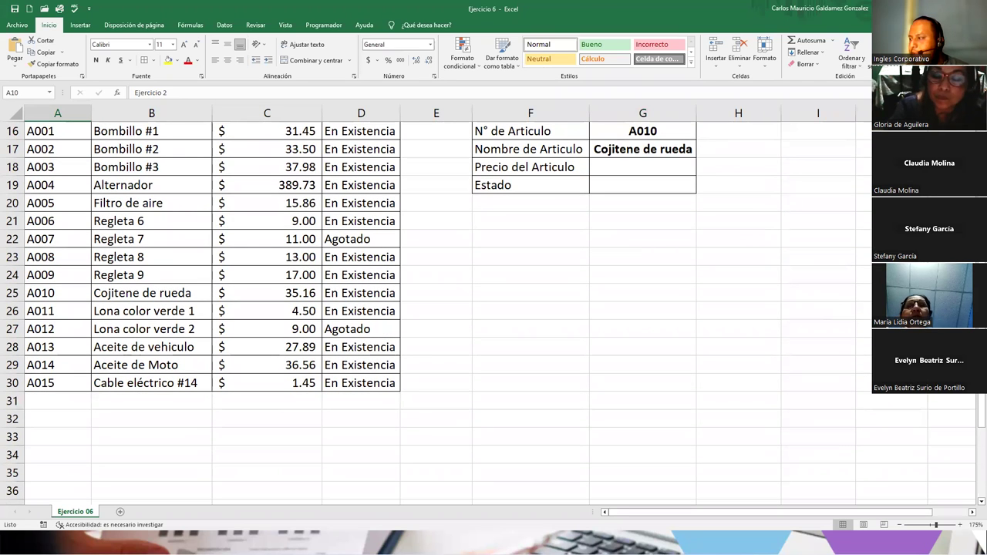
scroll(462, 293, "up", 1)
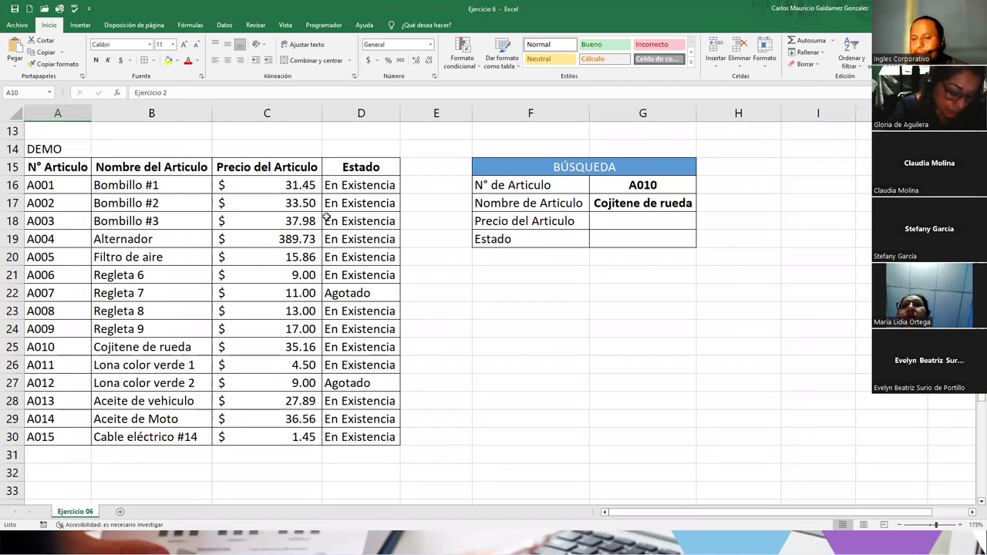
left_click(43, 150)
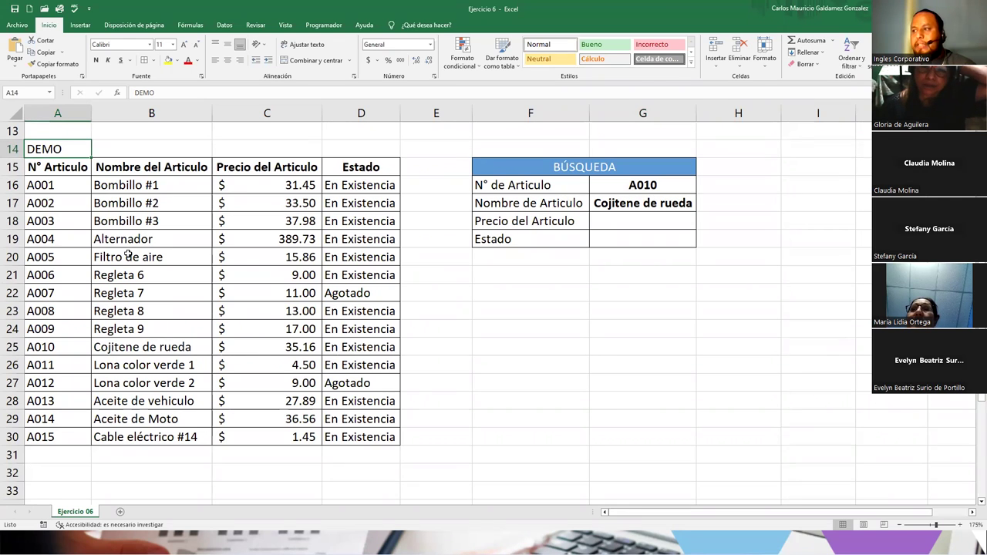
left_click(124, 276)
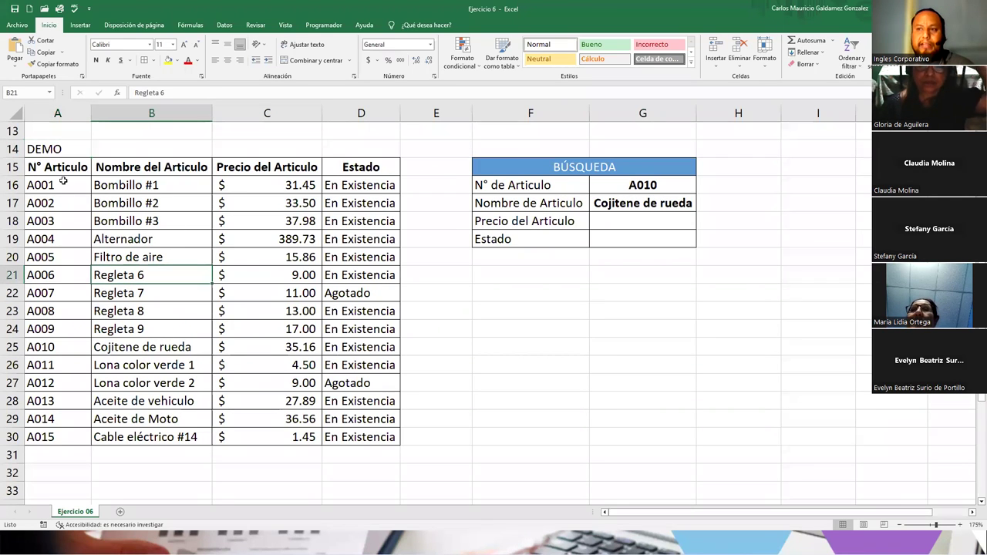
left_click_drag(44, 171, 367, 433)
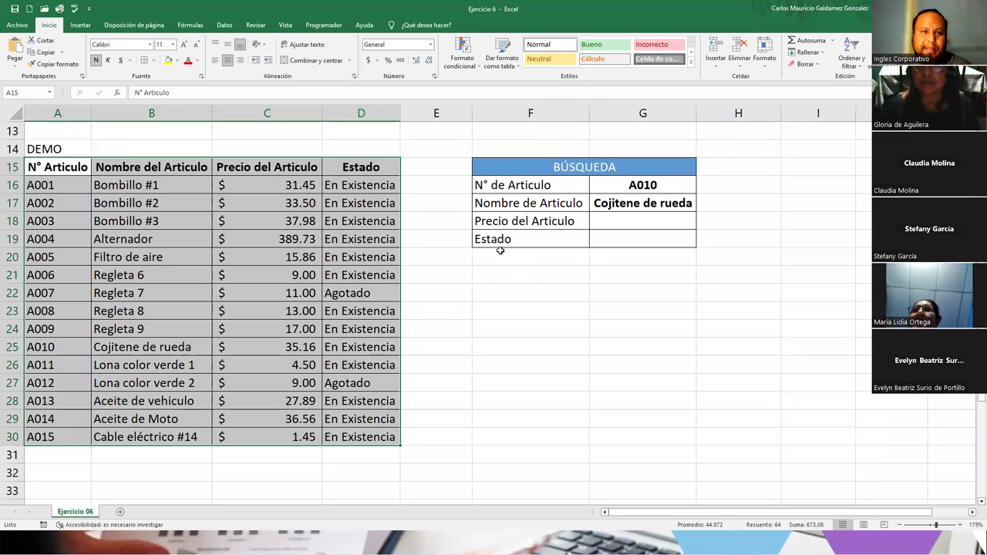
left_click(185, 294)
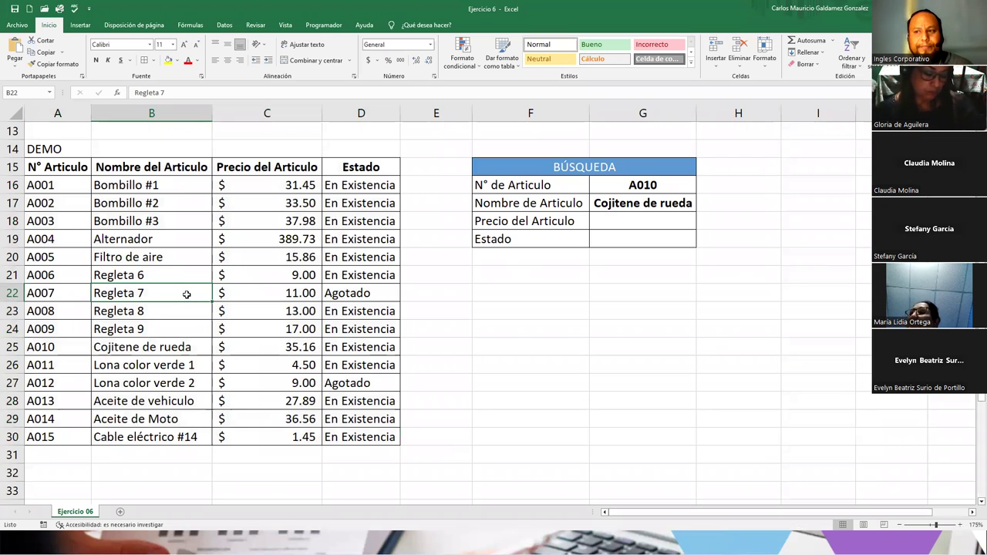
- Set the list validation of G16 to take its source from the DEMO article numbers, =$A$16:$A$30
left_click(646, 191)
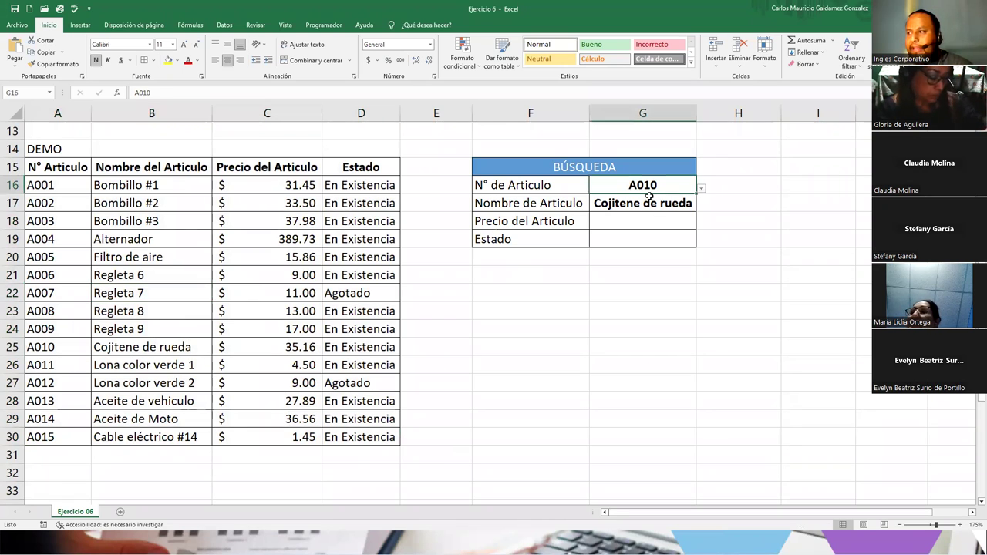
left_click_drag(48, 186, 50, 437)
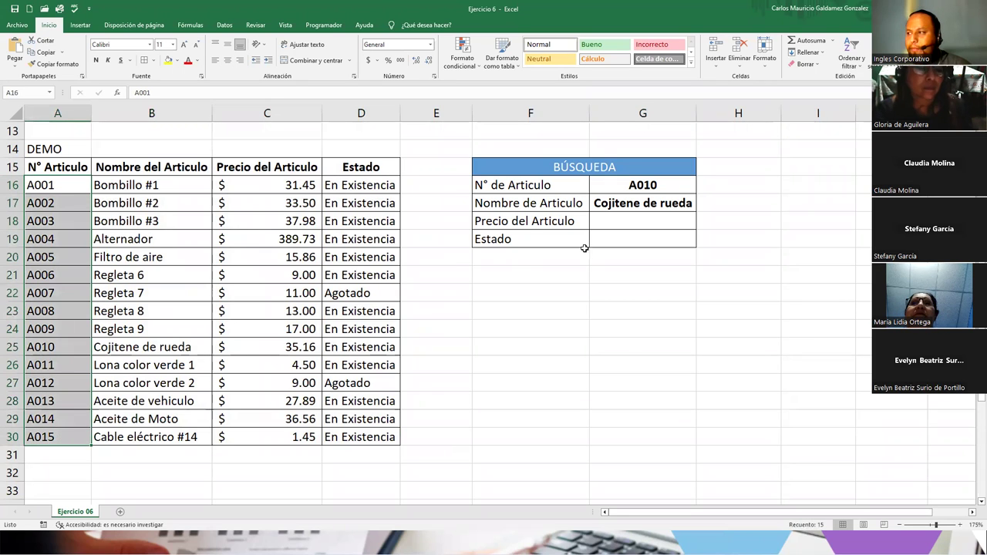
left_click(615, 189)
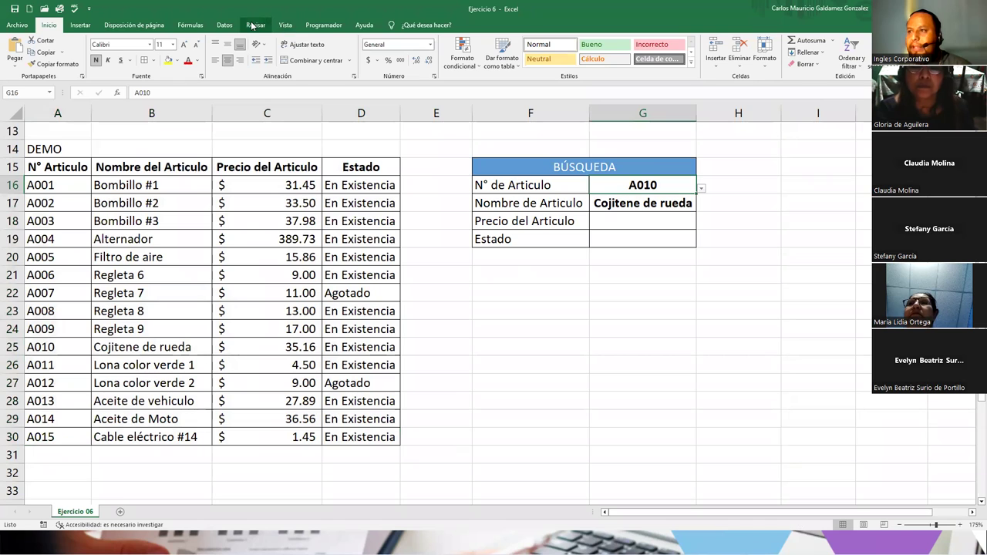
left_click(224, 24)
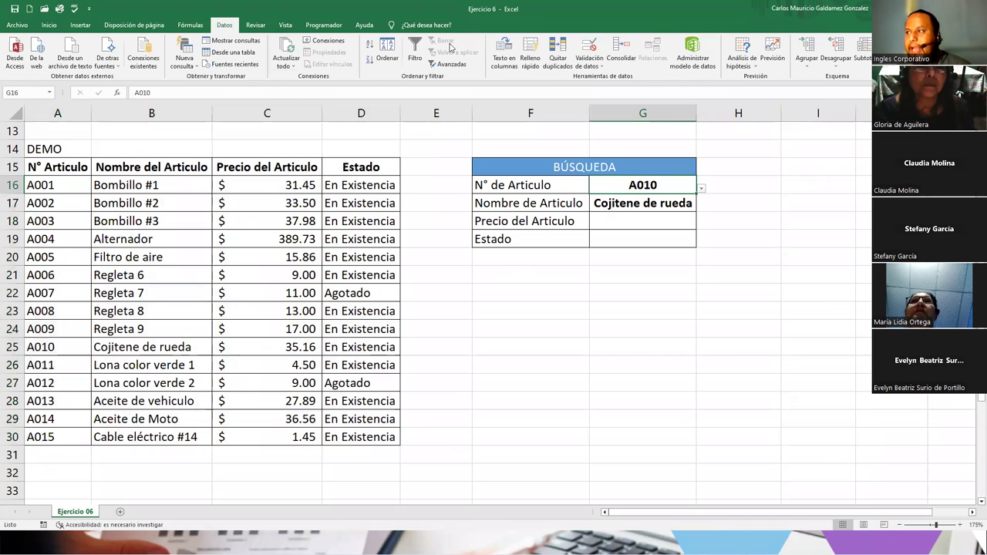
left_click(592, 46)
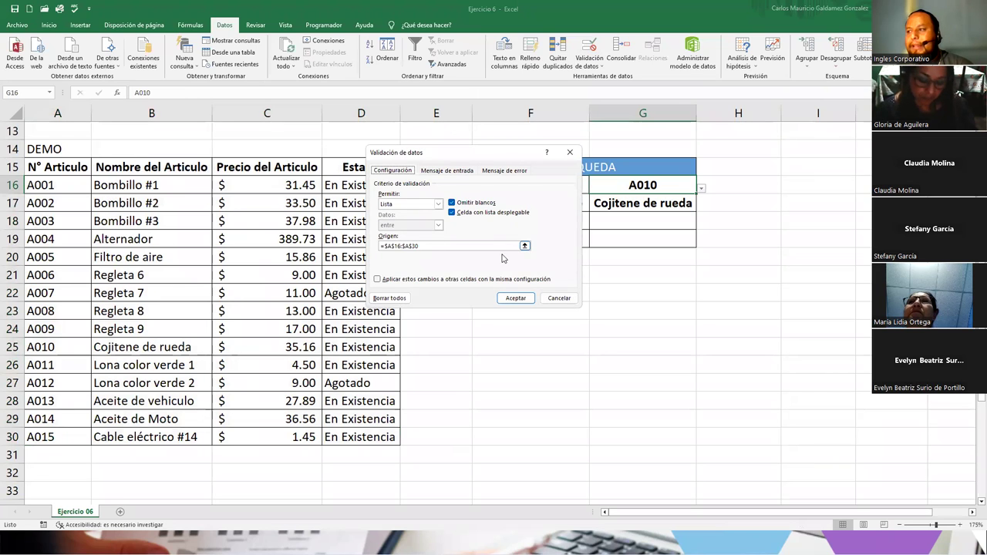
left_click(525, 246)
left_click_drag(66, 186, 61, 435)
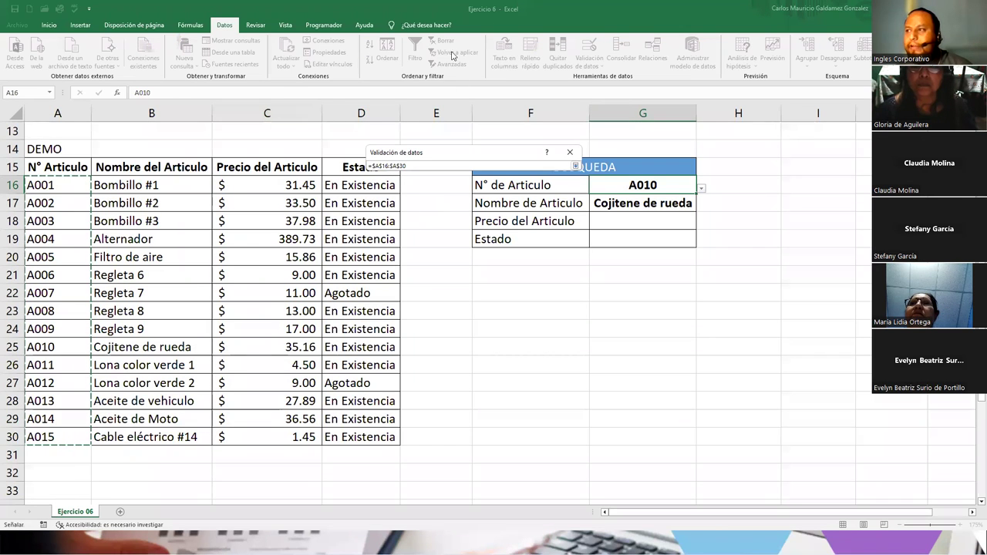
left_click(575, 166)
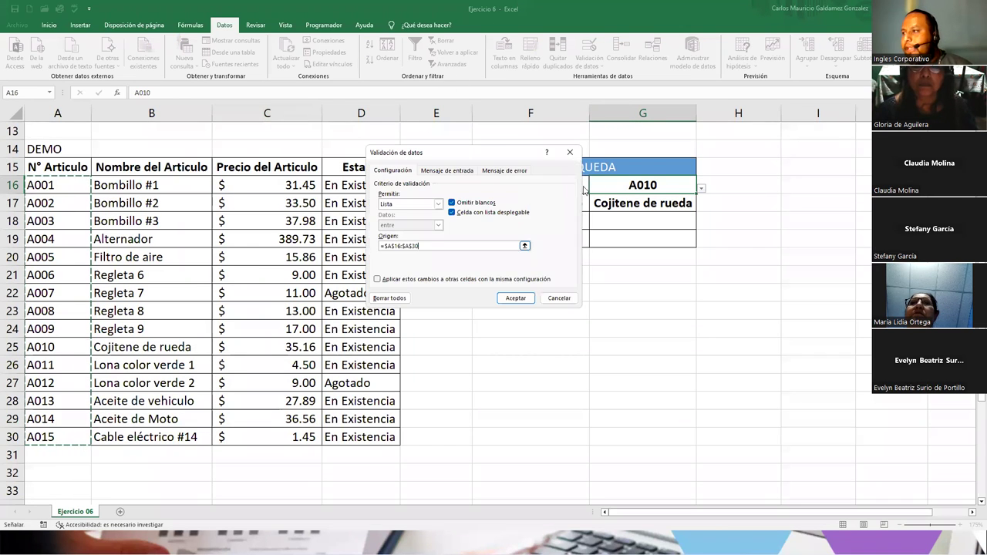
left_click(515, 298)
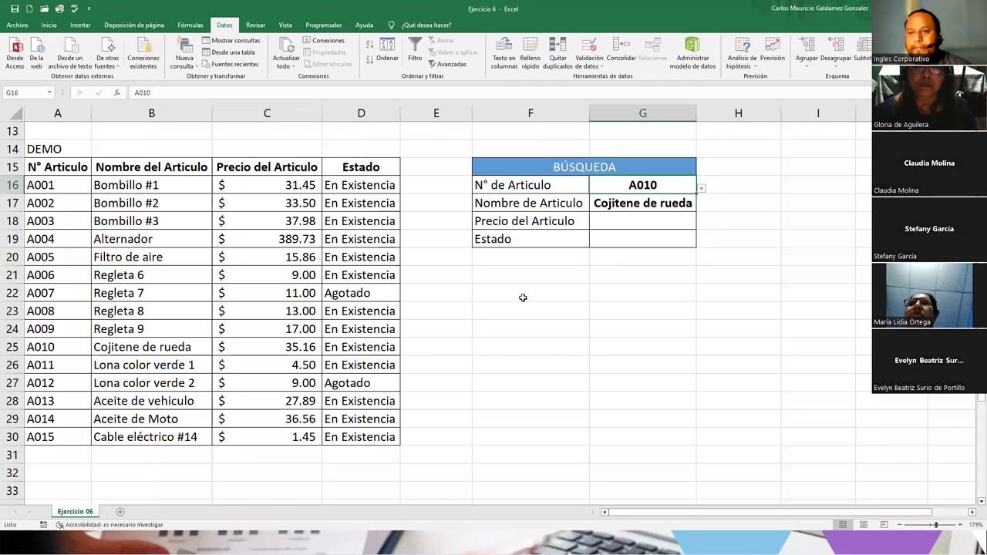
- Browse the article numbers offered by the N° de Articulo list in G16
left_click(701, 189)
left_click(701, 209)
left_click(693, 274)
left_click(690, 221)
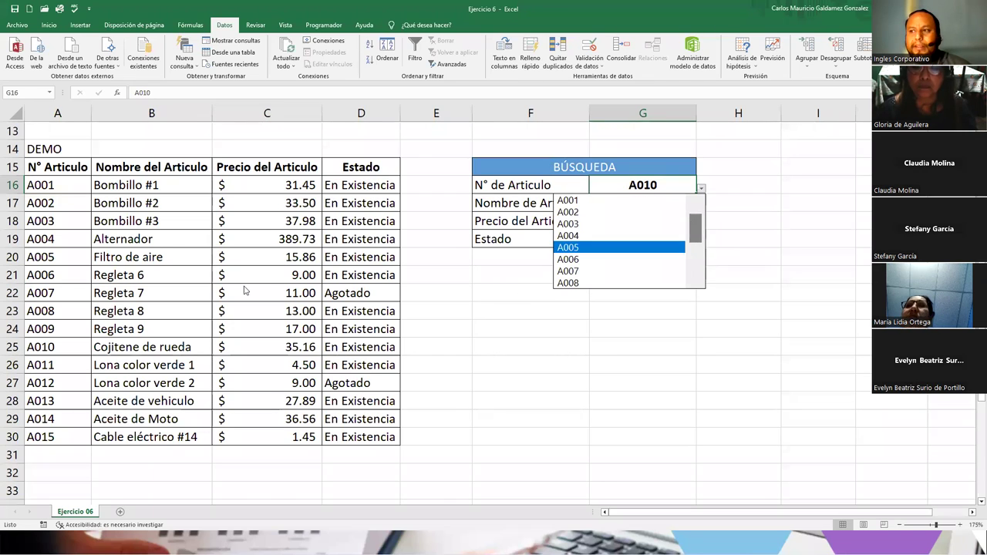
- Examine the lookup value, vowel array and number array in the matrix-form BUSCAR formula of C12
scroll(244, 290, "up", 4)
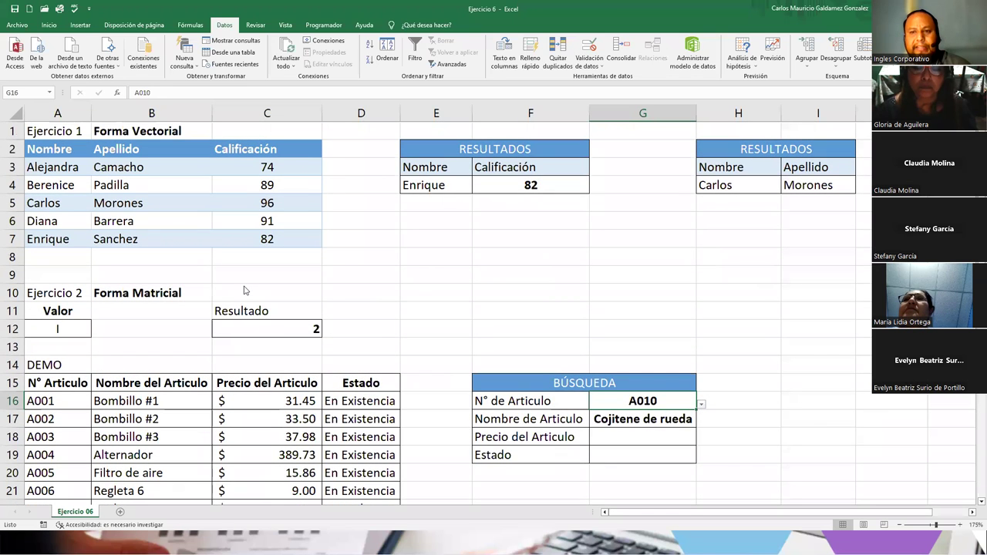
left_click(87, 329)
left_click(262, 329)
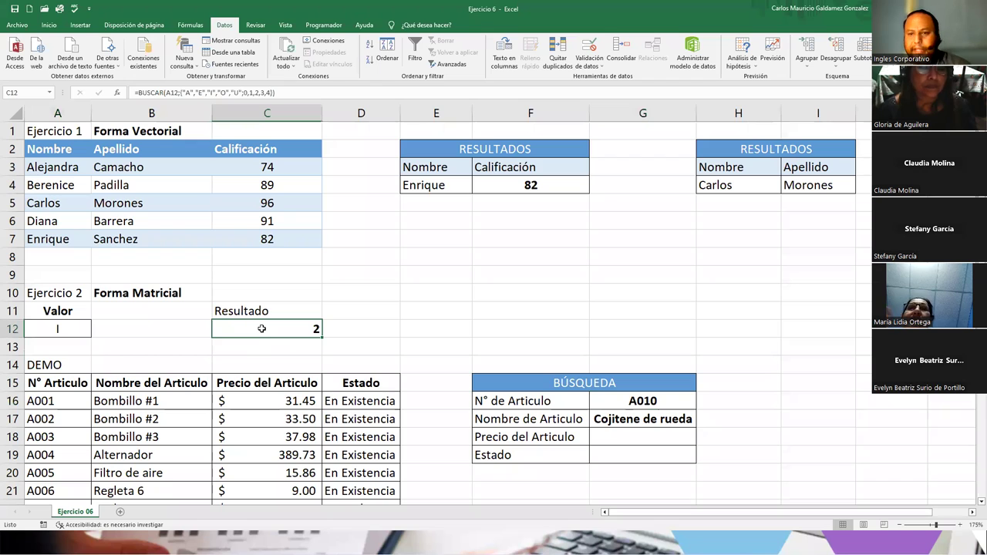
key("F2")
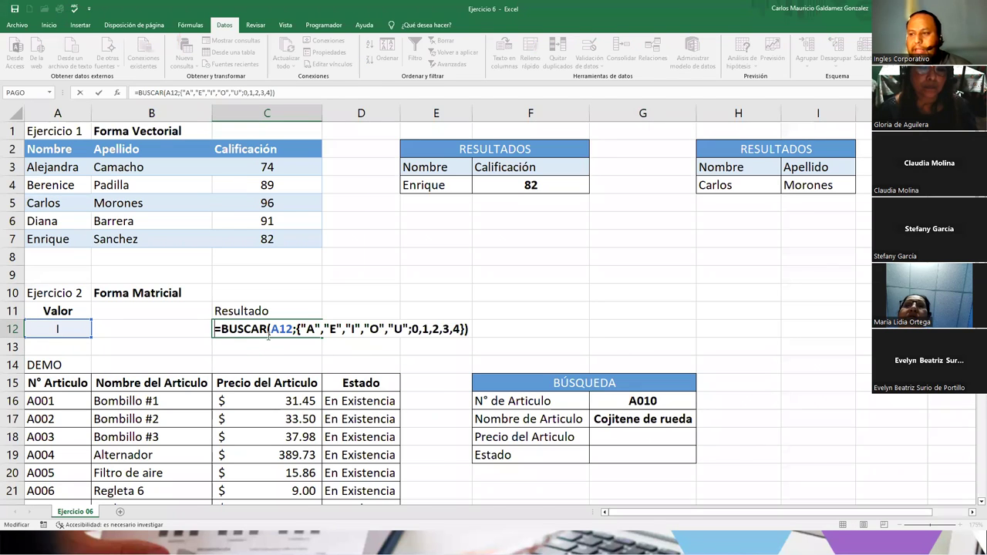
double_click(296, 329)
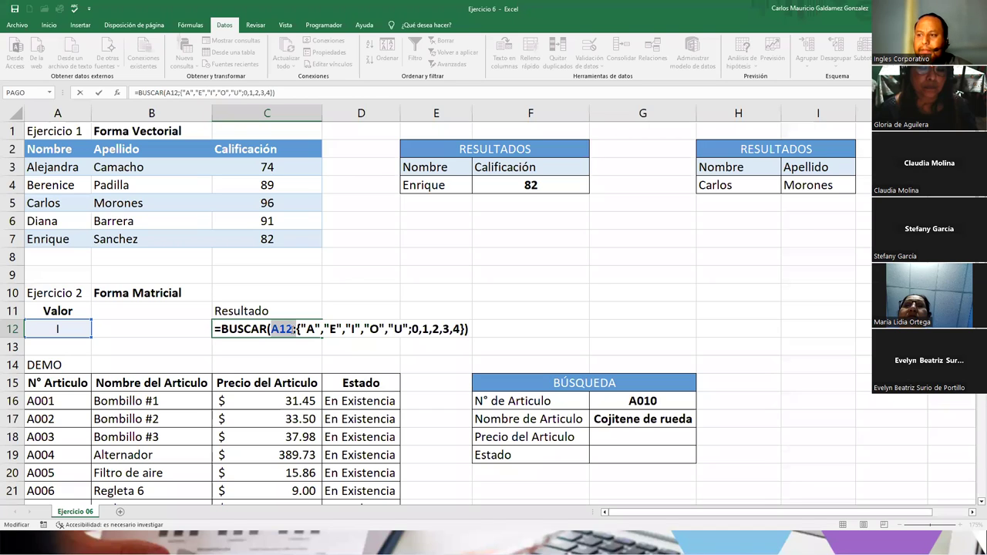
left_click(296, 330)
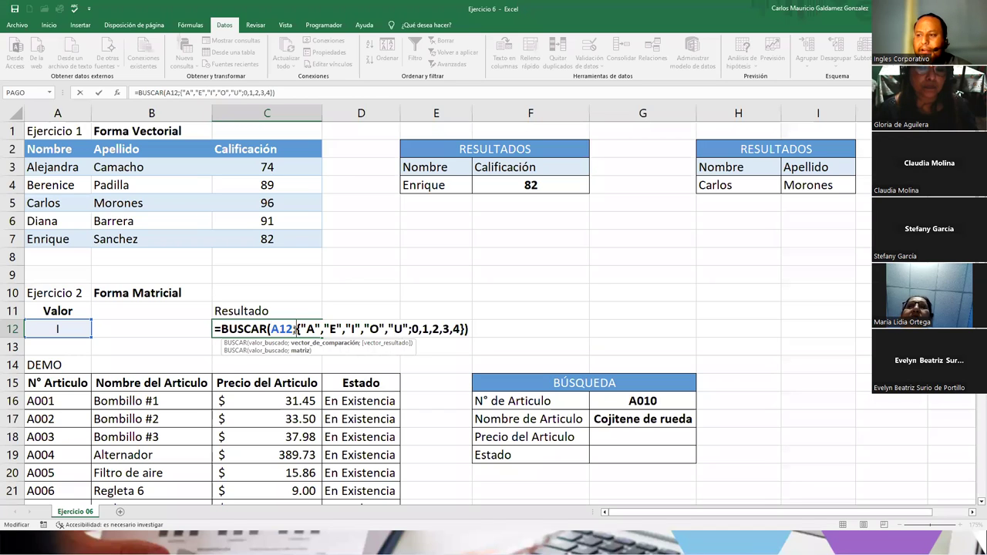
left_click_drag(297, 329, 462, 330)
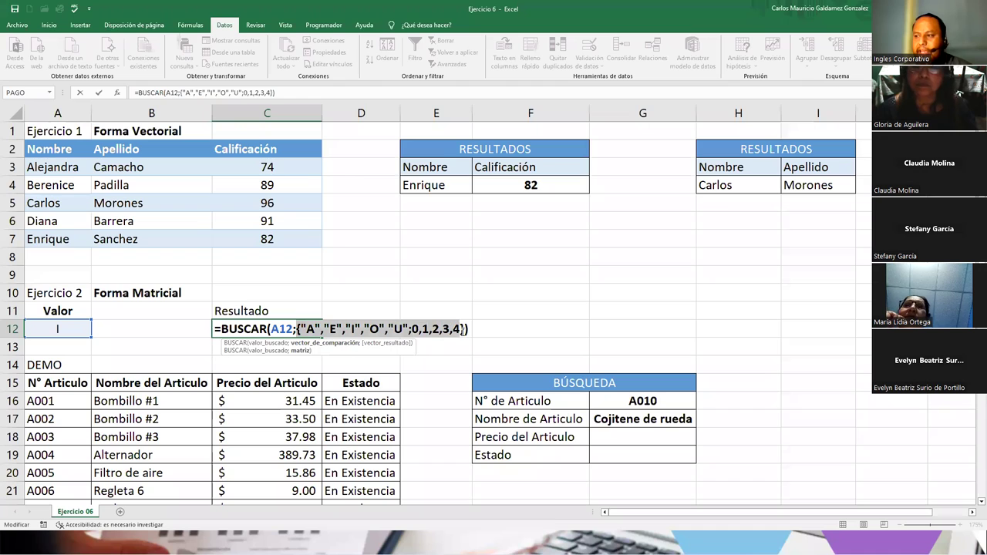
left_click(371, 329)
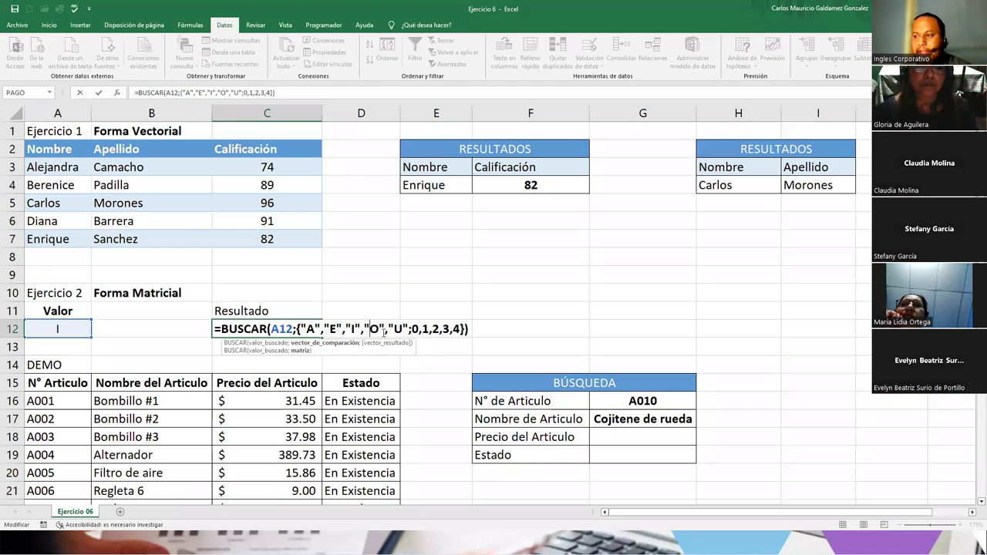
left_click_drag(408, 329, 303, 328)
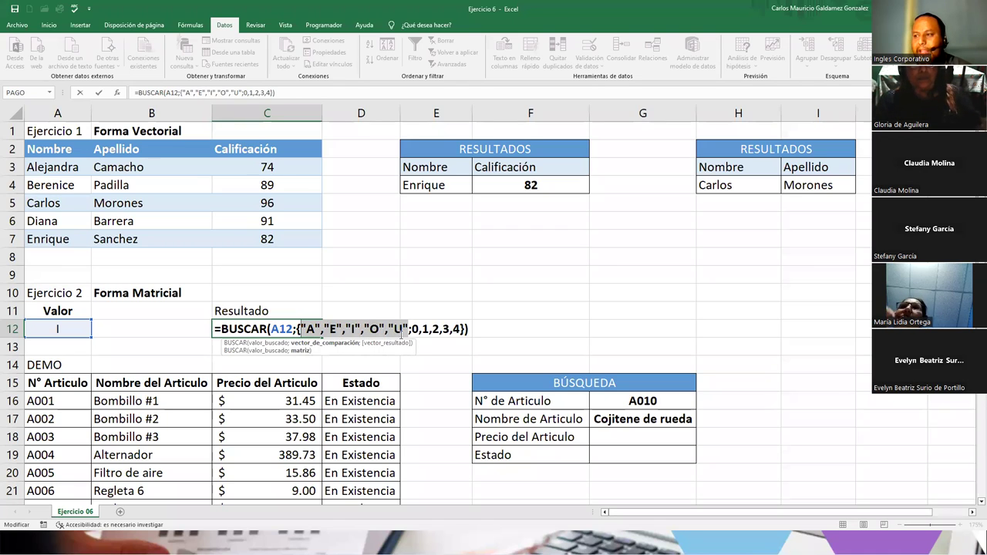
left_click_drag(411, 329, 462, 329)
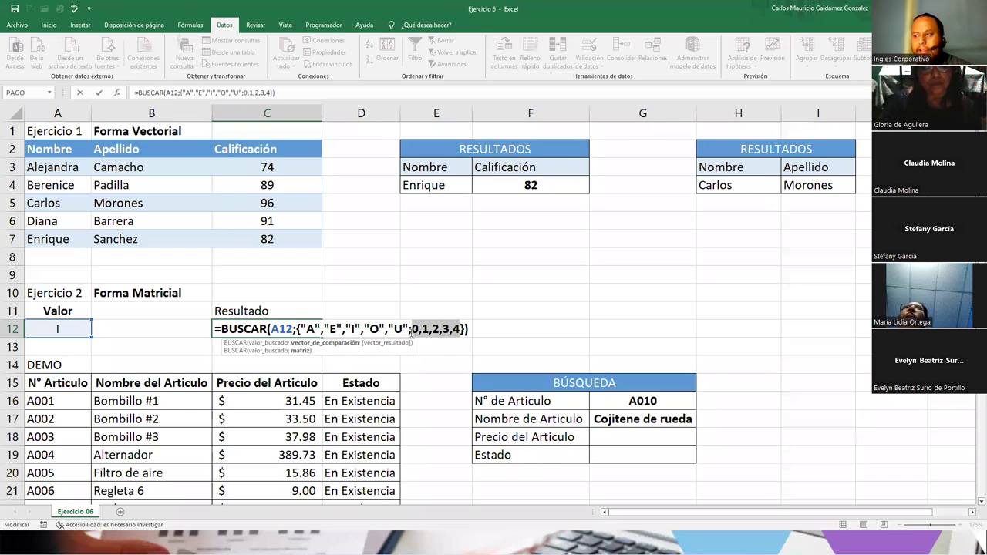
- Change the number array in the C12 BUSCAR formula to 1,2,3,4,5, keeping the vowel array as is
left_click_drag(412, 328, 422, 328)
key("BackSpace")
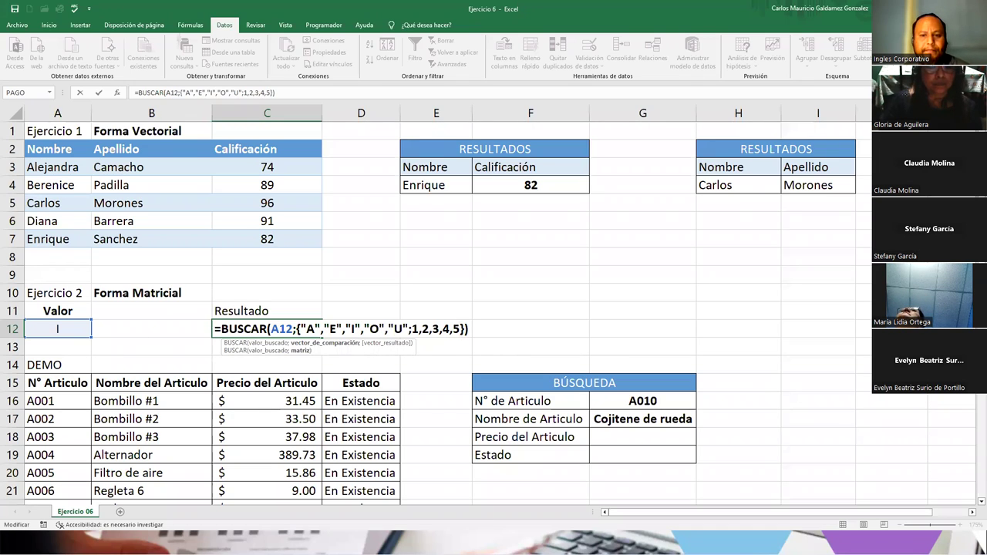
key("Return")
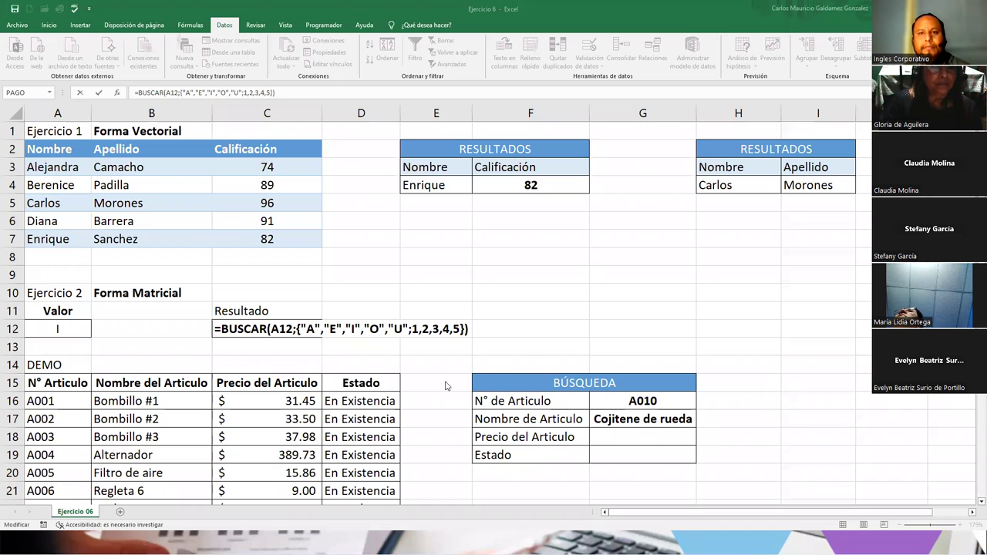
key("F2")
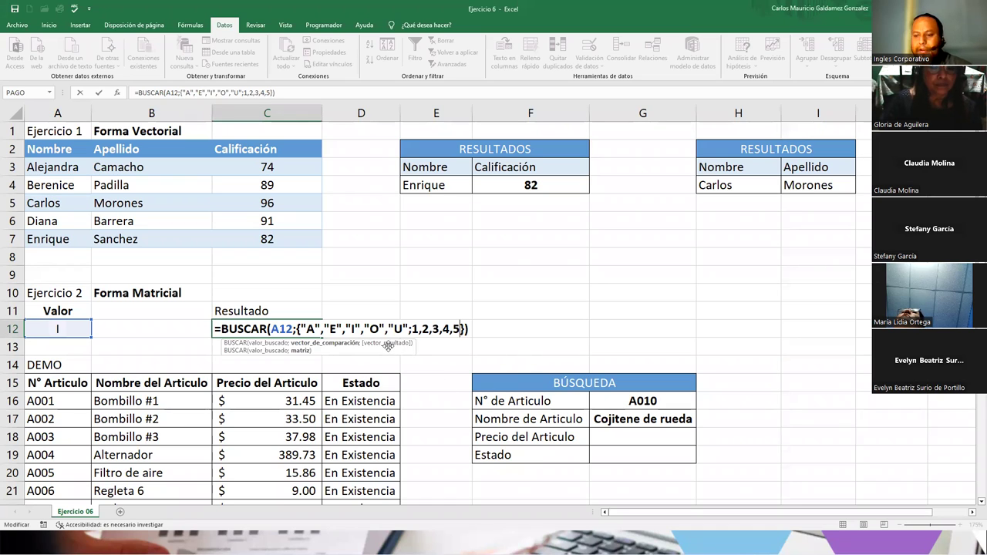
key("Return")
- Return the selection to cell A1 at the start of the Ejercicio 06 sheet
key("Up")
key("ctrl+Up")
key("ctrl+Up")
key("ctrl+Up")
key("ctrl+Up")
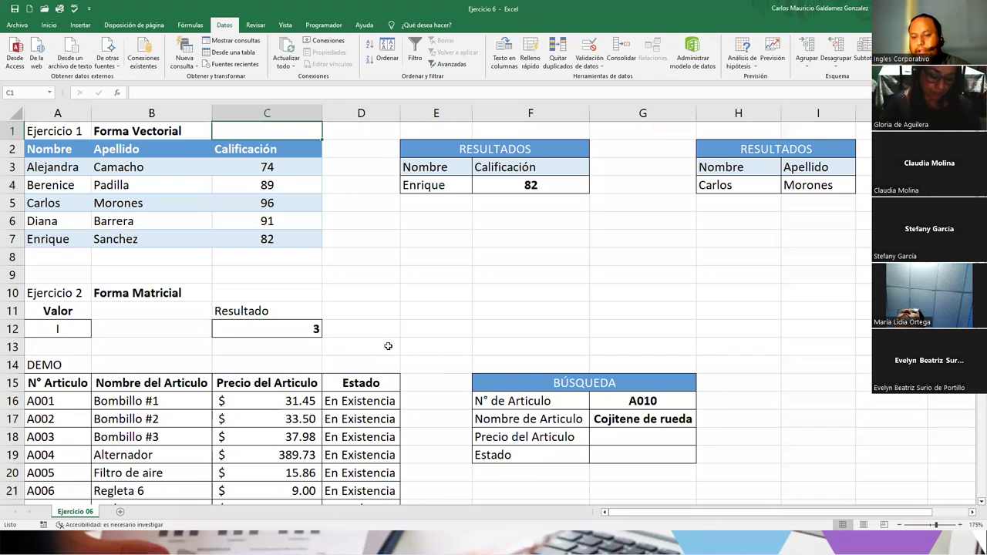
key("Left")
key("Left")
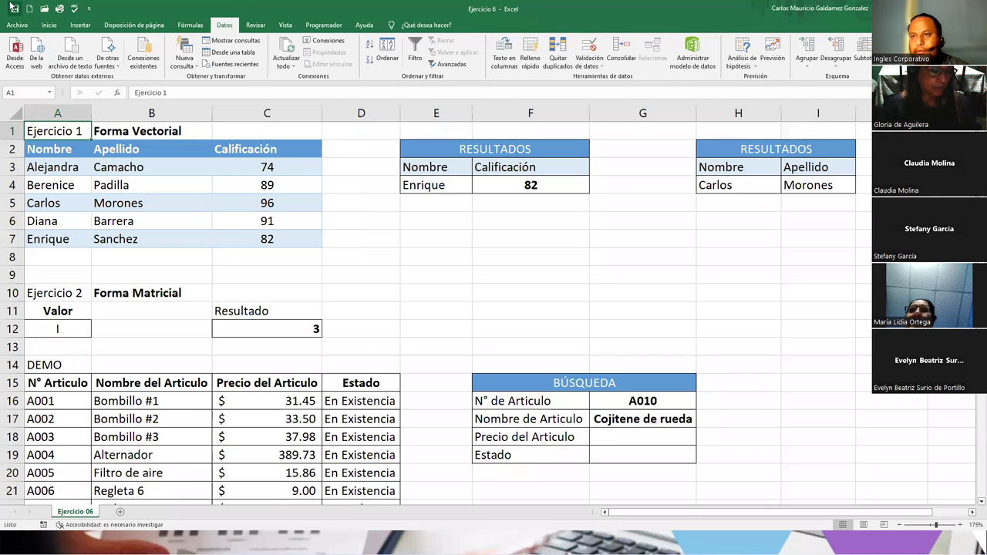
key("alt+Tab")
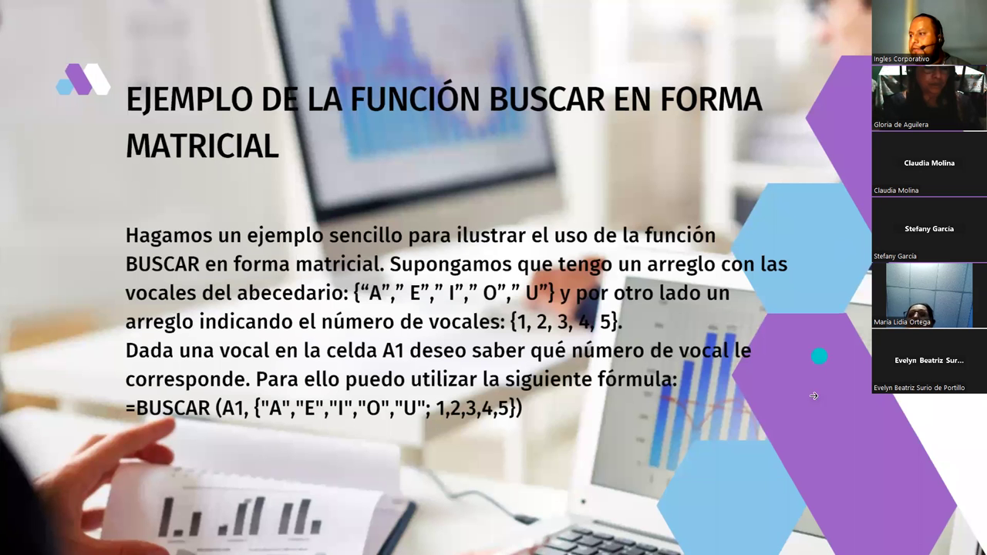
left_click(827, 402)
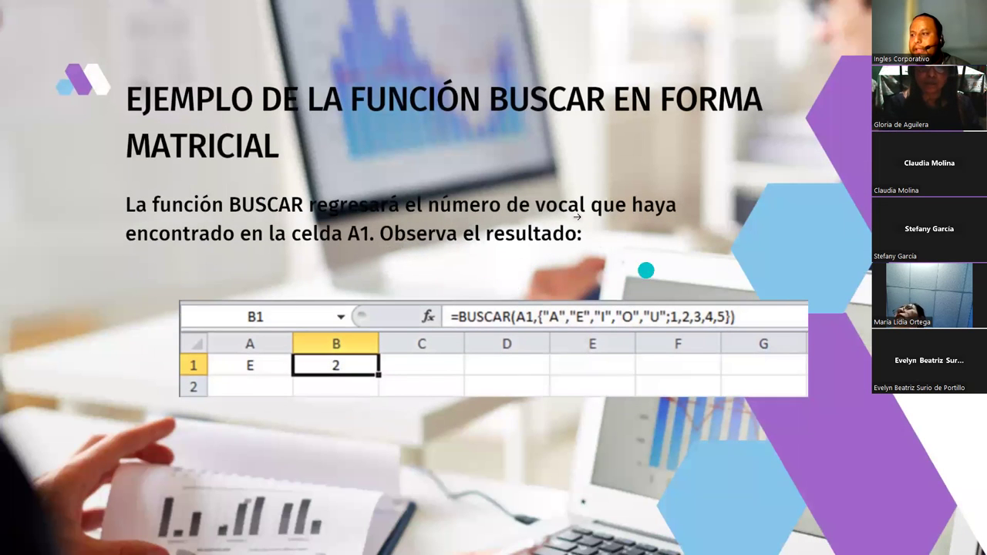
left_click(724, 277)
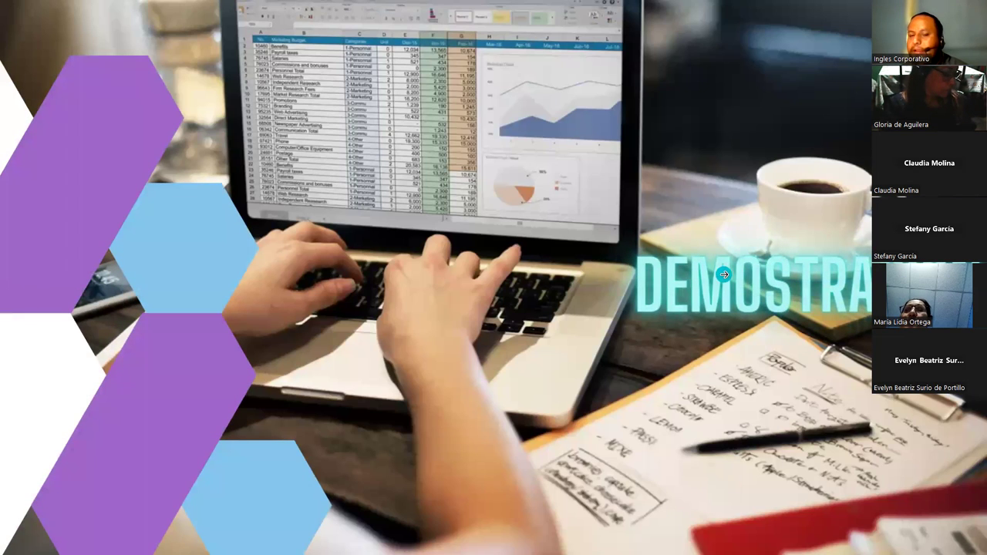
left_click(646, 371)
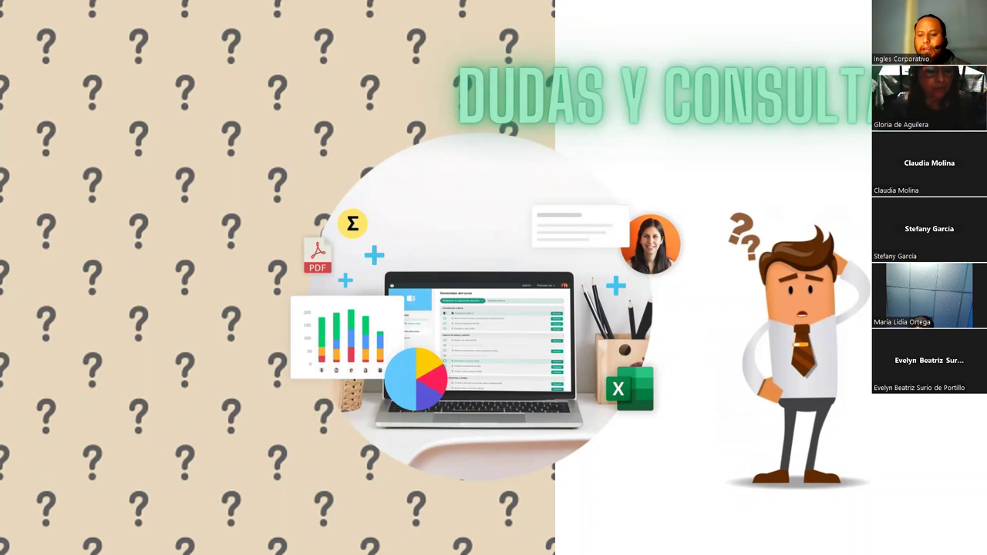
key("Right")
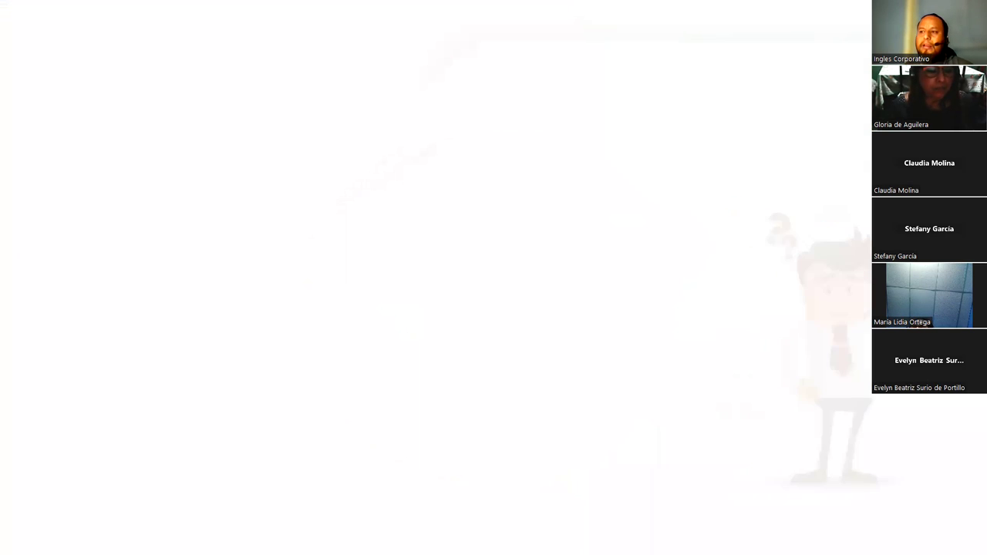